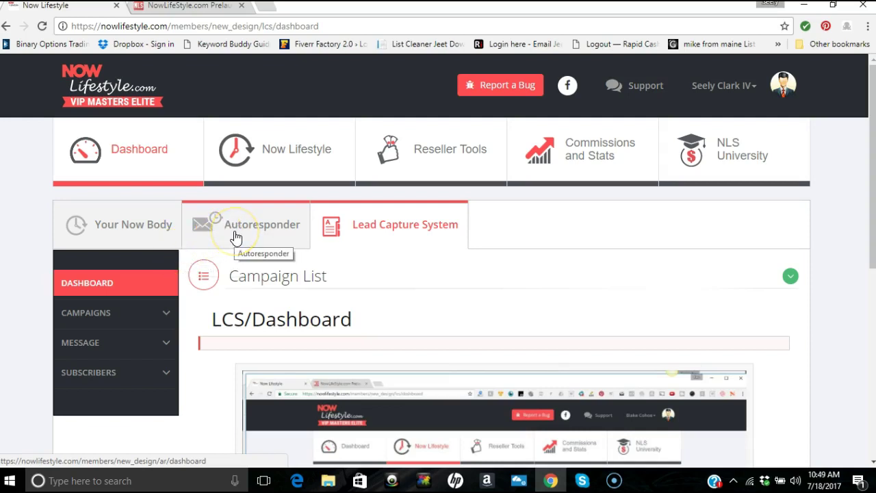
Review the campaign list and its subscriber figures on the Lead Capture System dashboard
left_click(238, 226)
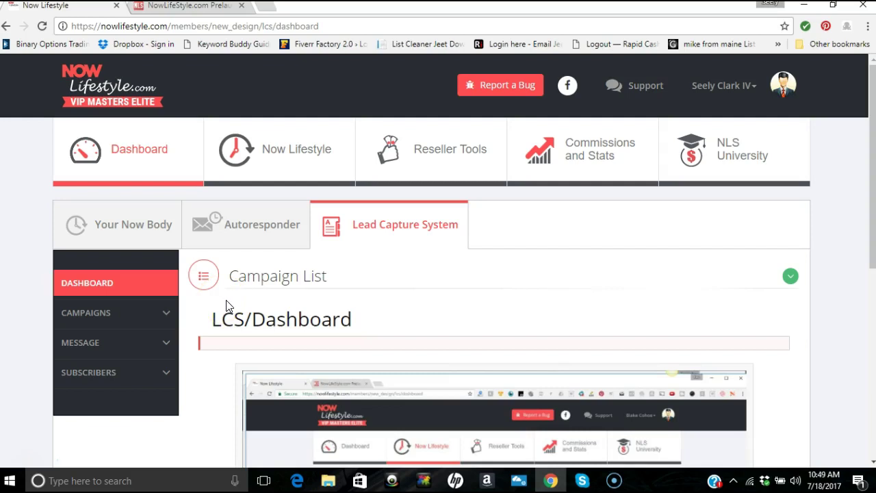
scroll(226, 299, "down", 5)
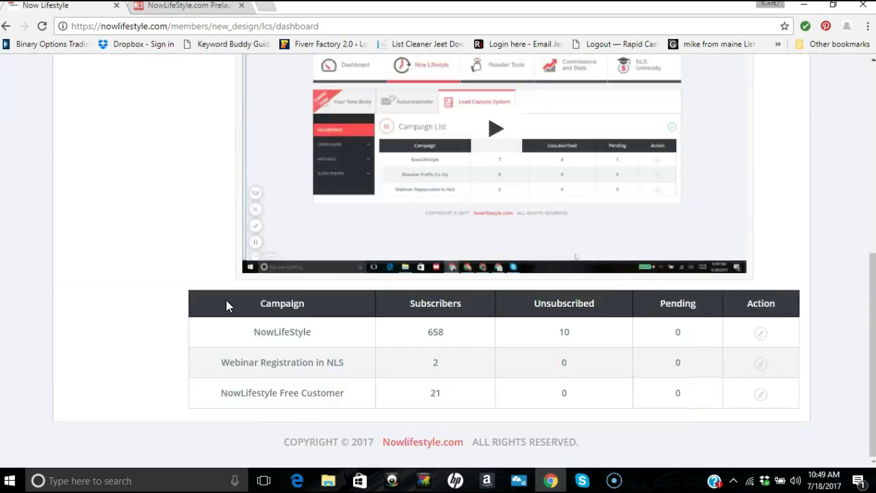
scroll(226, 300, "up", 5)
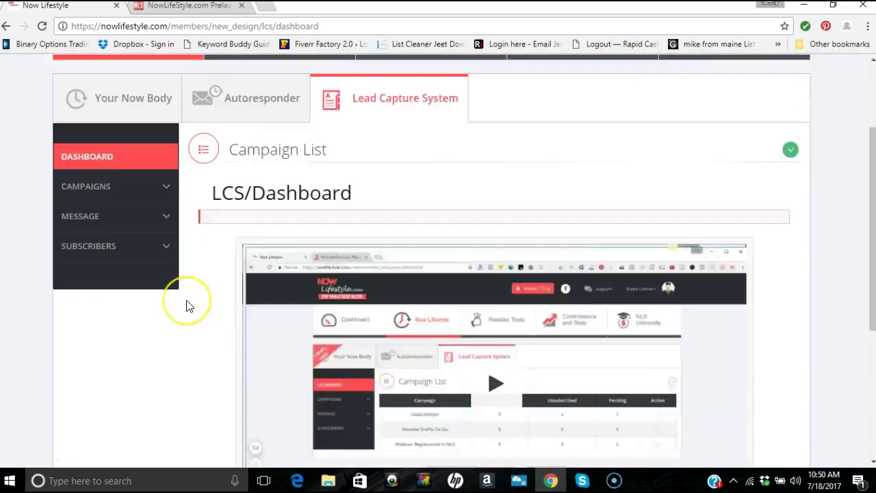
scroll(189, 306, "down", 4)
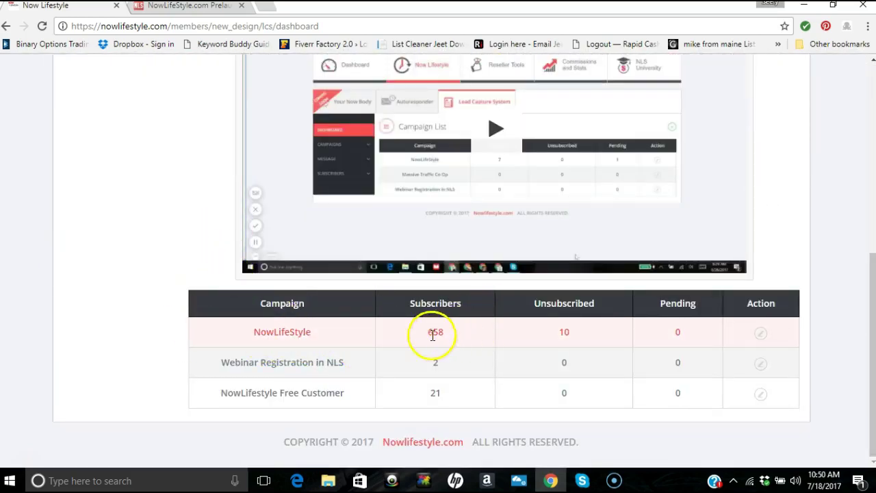
scroll(225, 312, "up", 6)
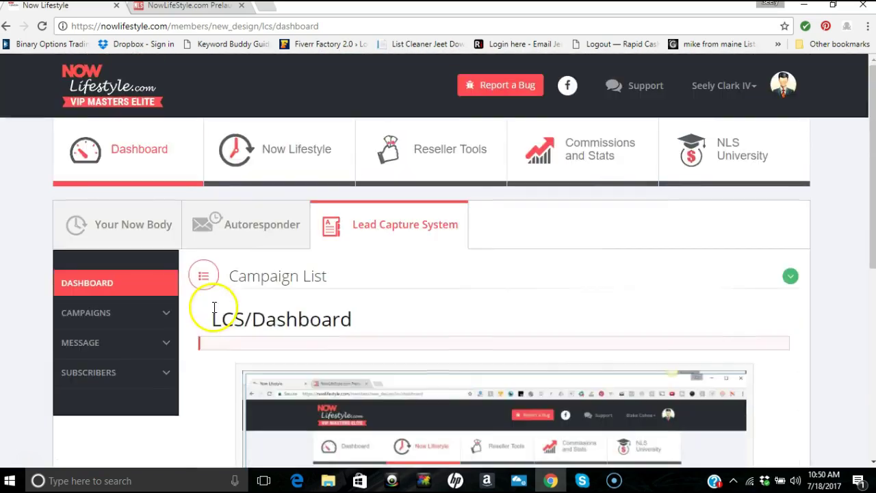
Open the Send Broadcast form among the Lead Capture System's message options
left_click(114, 344)
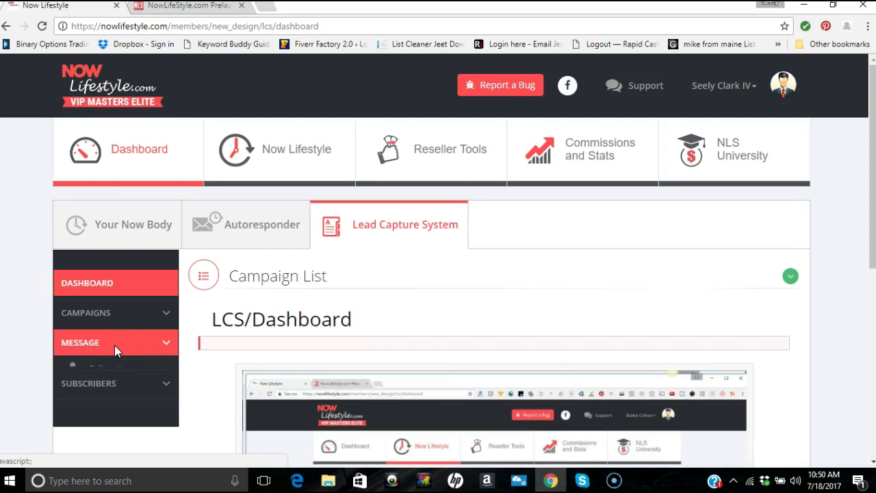
scroll(116, 335, "down", 1)
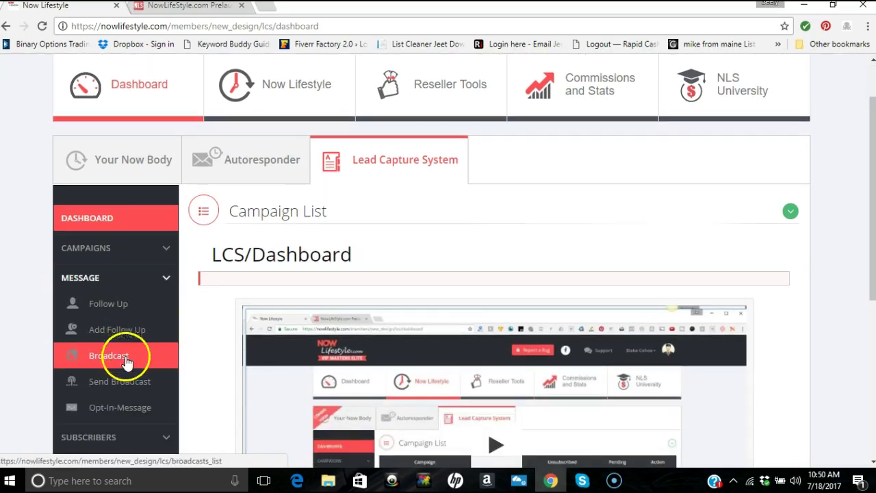
left_click(128, 378)
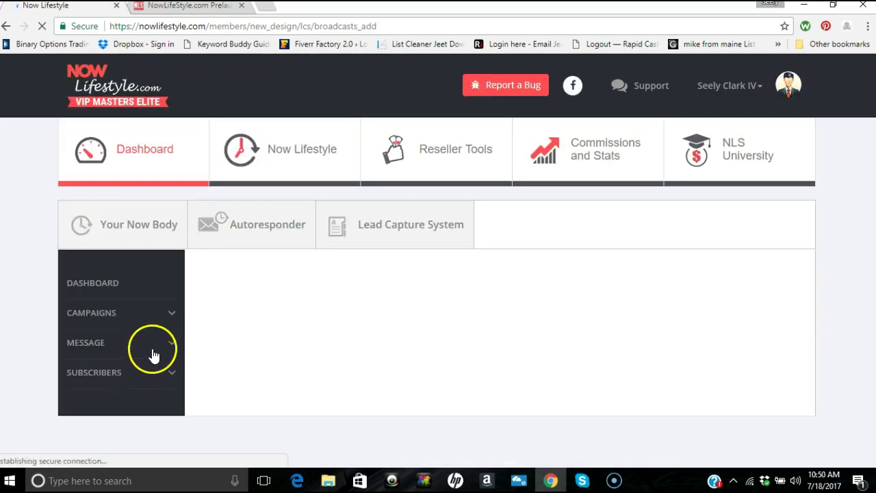
Add the NowLifeStyle campaign to the broadcast's accepted campaigns and check the selection against the message form
scroll(205, 295, "down", 3)
scroll(217, 295, "down", 4)
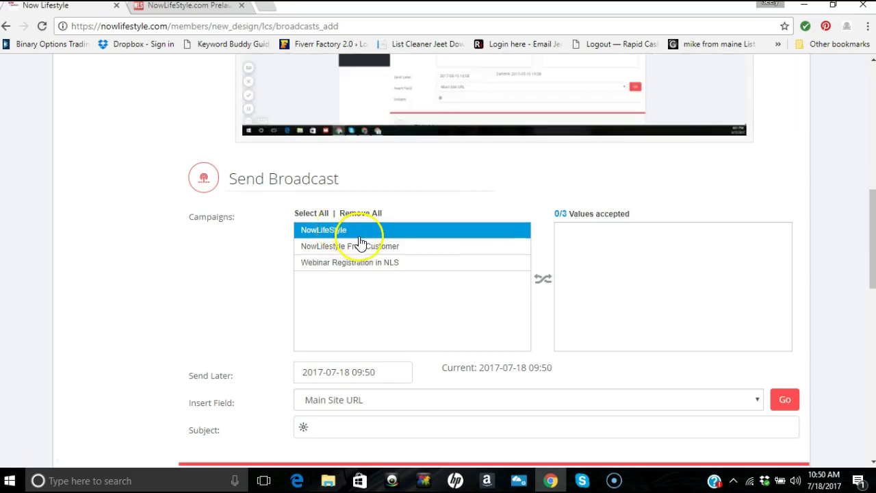
left_click(364, 233)
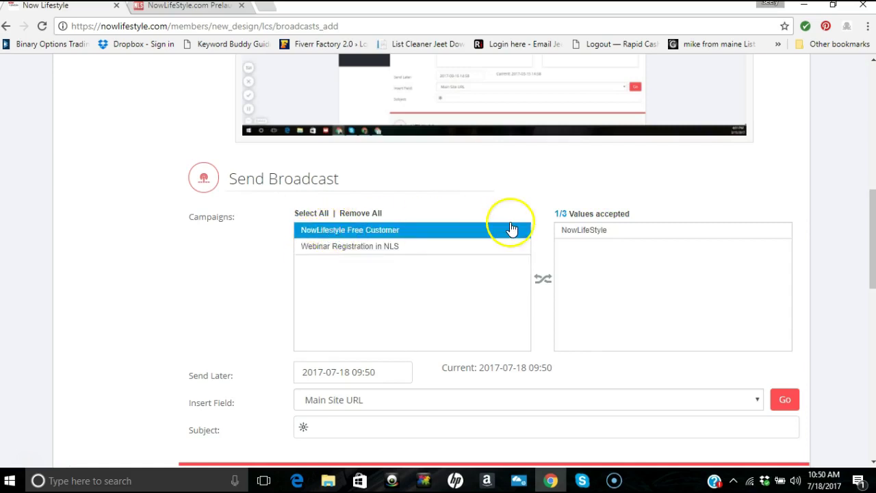
left_click(612, 233)
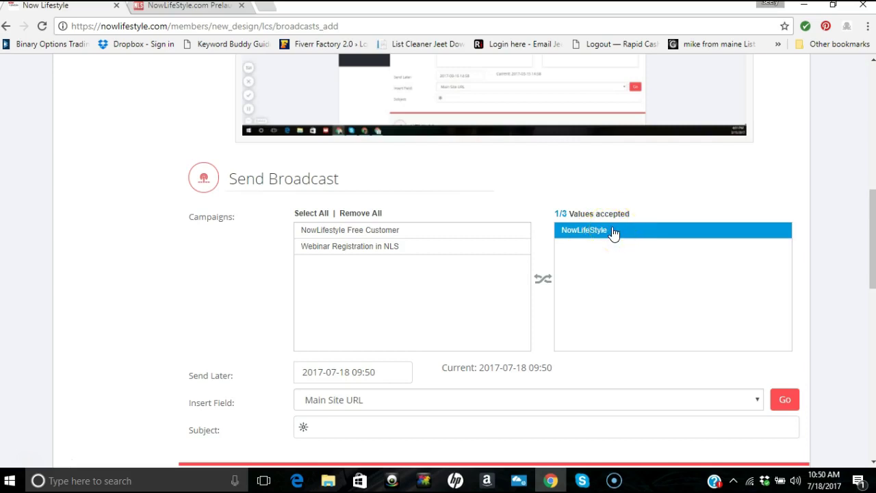
left_click(612, 232)
left_click(612, 228)
left_click(611, 228)
scroll(448, 299, "down", 2)
scroll(326, 327, "down", 3)
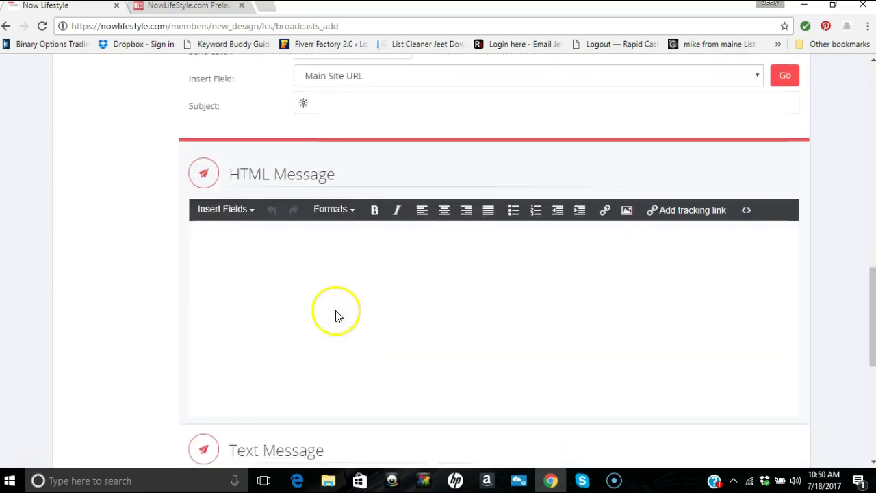
scroll(363, 315, "up", 4)
left_click(611, 166)
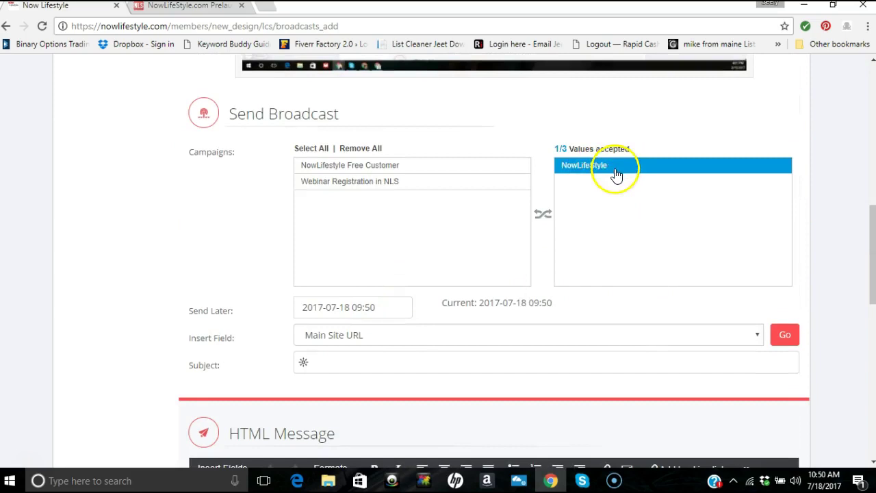
left_click(612, 166)
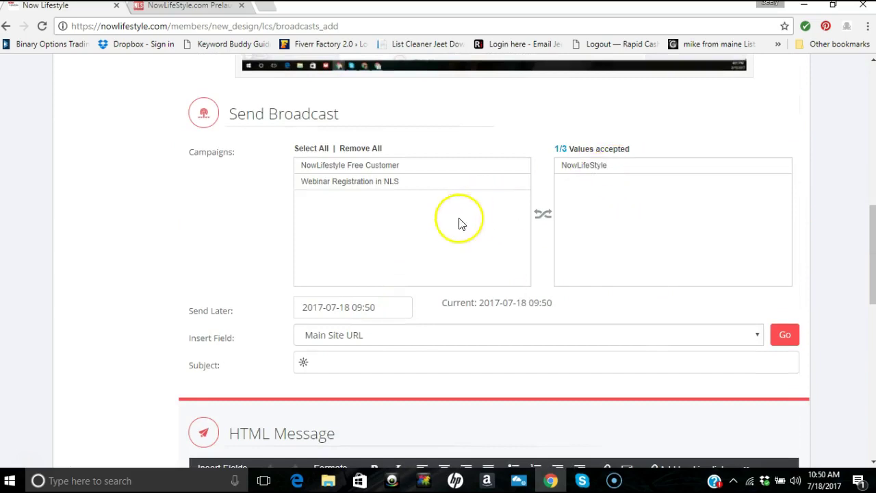
Enter "enter your subject line here" as the broadcast's subject
left_click(404, 360)
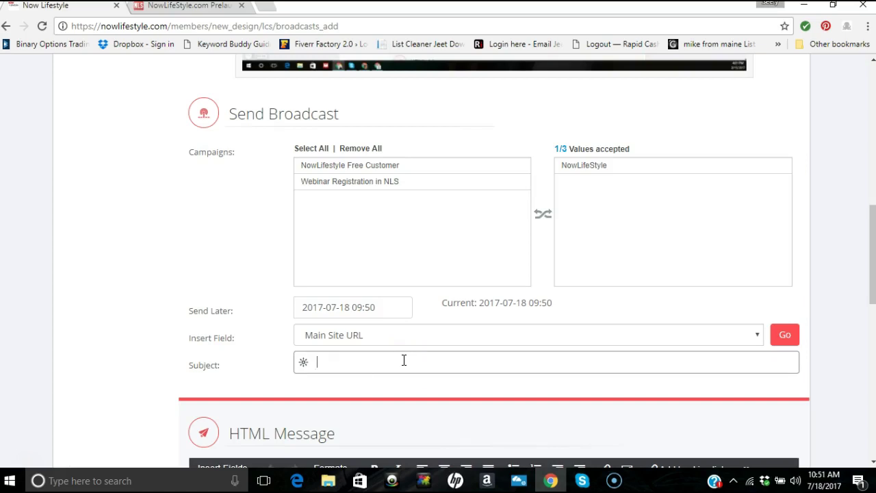
type("enter your subject lin")
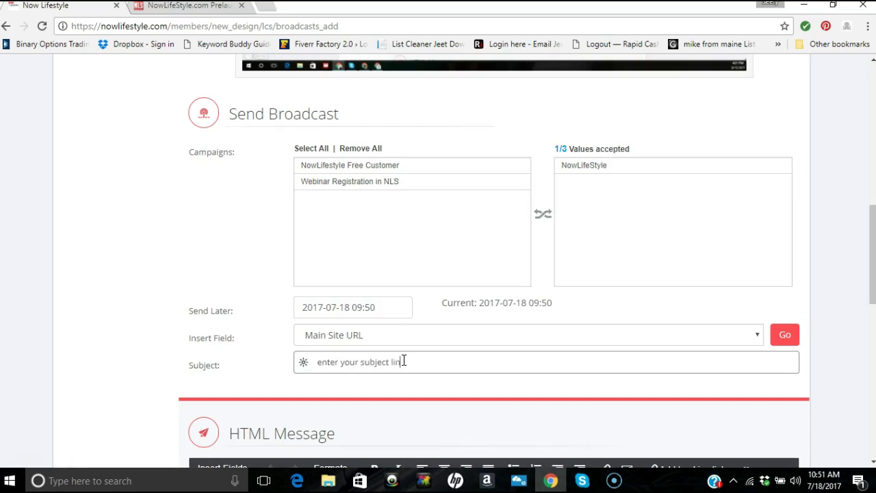
type("e here")
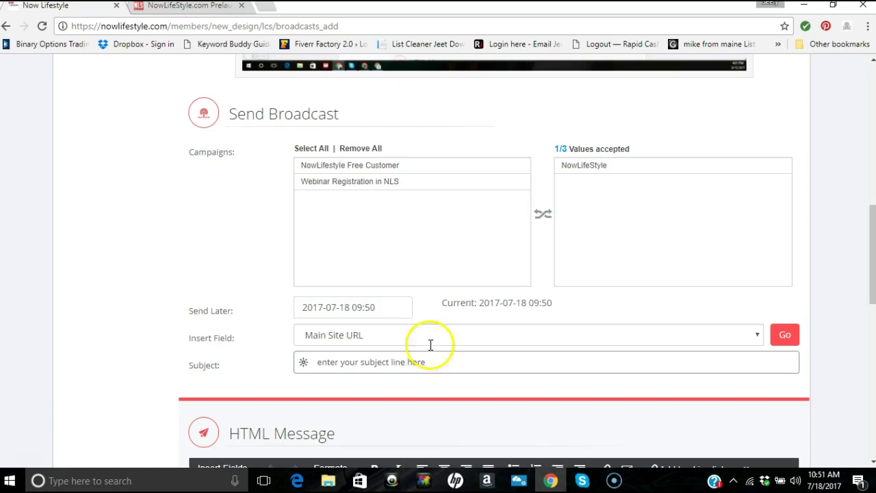
Start the HTML message body with the greeting word "hey"
scroll(438, 336, "down", 4)
left_click(377, 265)
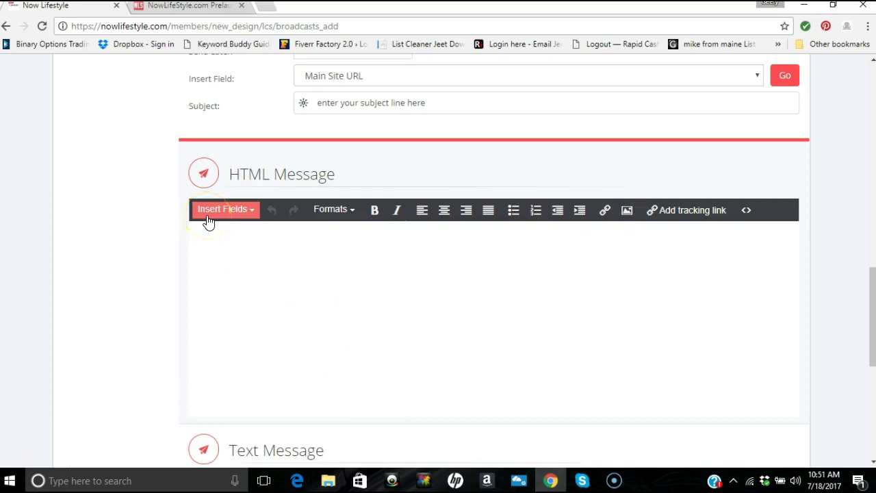
type("hey")
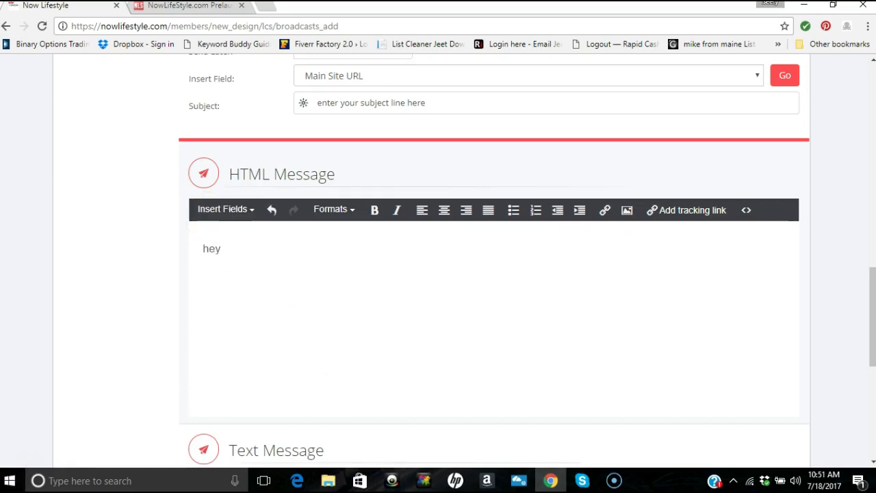
Insert the subscriber First Name field after "hey" in the HTML message
left_click(231, 218)
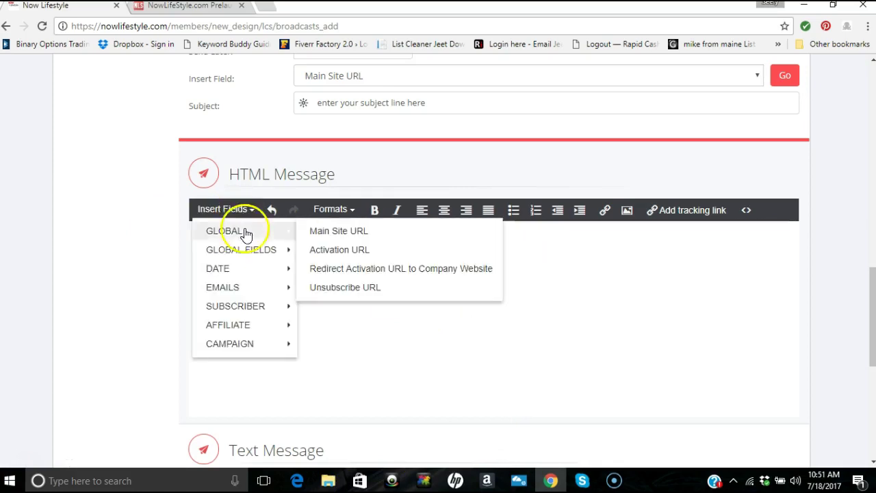
mouse_move(270, 320)
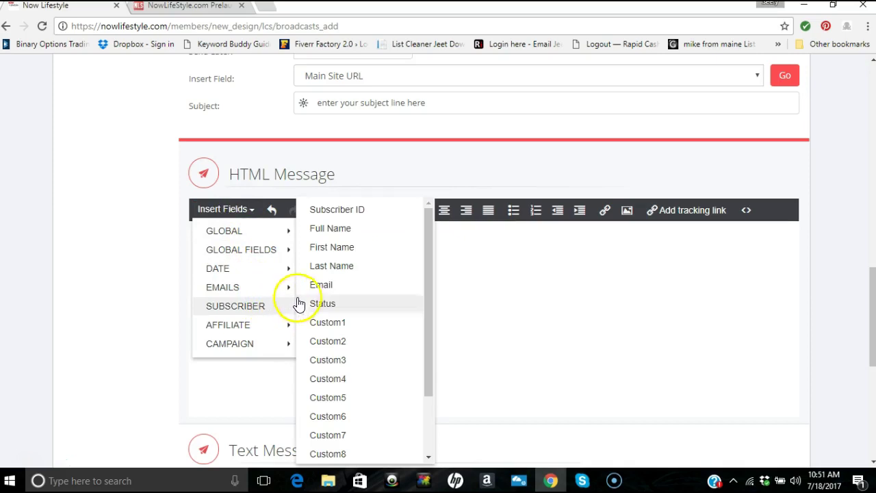
left_click(328, 253)
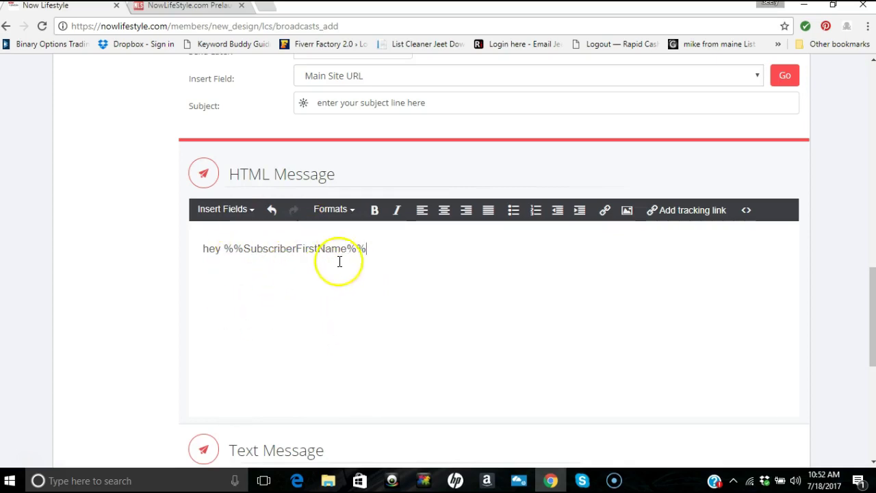
Delete the subscriber first name placeholder from the HTML message, keeping only "hey"
left_click(220, 249)
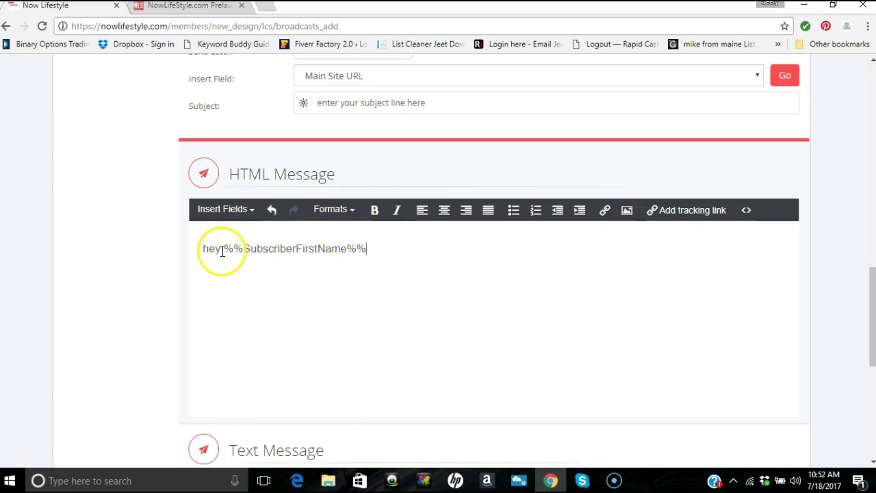
key("BackSpace")
key("BackSpace")
key("BackSpace")
key("BackSpace")
key("BackSpace")
key("BackSpace")
key("BackSpace")
key("BackSpace")
key("BackSpace")
key("BackSpace")
key("BackSpace")
key("BackSpace")
key("BackSpace")
key("BackSpace")
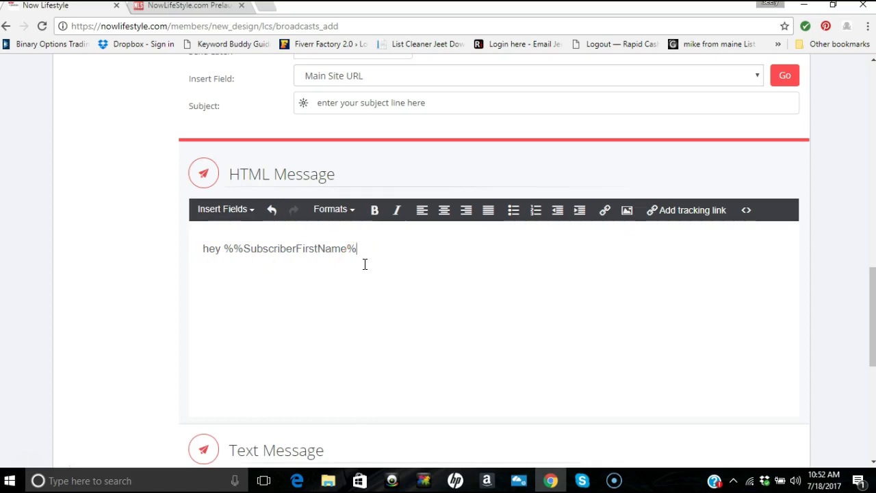
key("BackSpace")
key("BackSpace")
key("BackSpace")
key("BackSpace")
key("BackSpace")
key("BackSpace")
key("BackSpace")
key("BackSpace")
key("BackSpace")
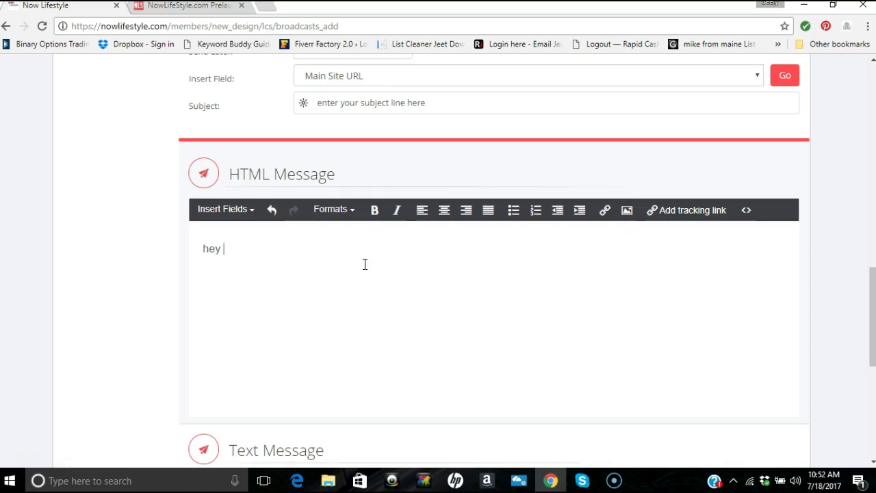
Complete the HTML message's greeting as "hey my friend," and start a new line below it
type("my fr")
type("iend,")
key("Return")
Write "please feel free to check out this system that you opted in to learn more about" below the greeting
type("please")
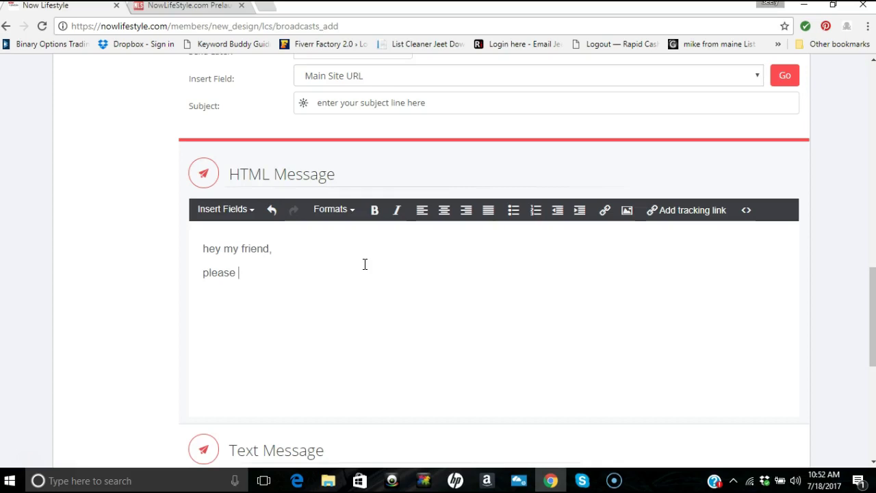
type("feel free to check ")
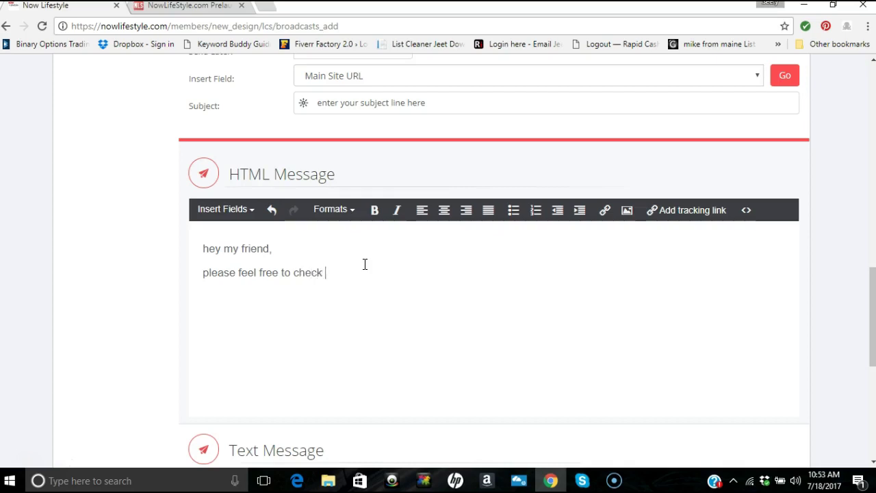
type("out this system that")
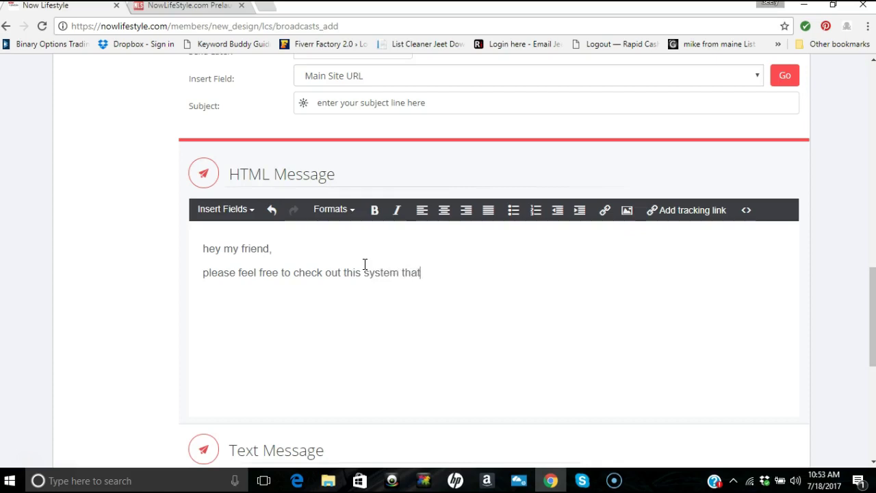
type(" you opted in to le")
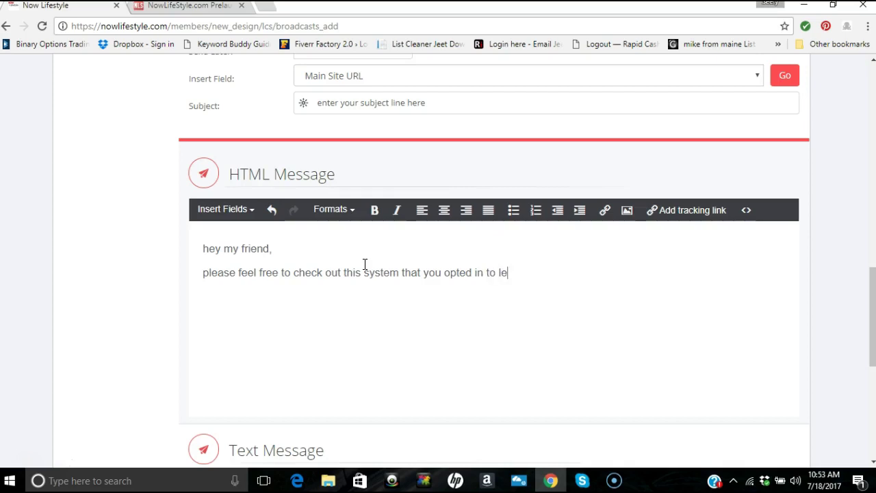
type("arn more about")
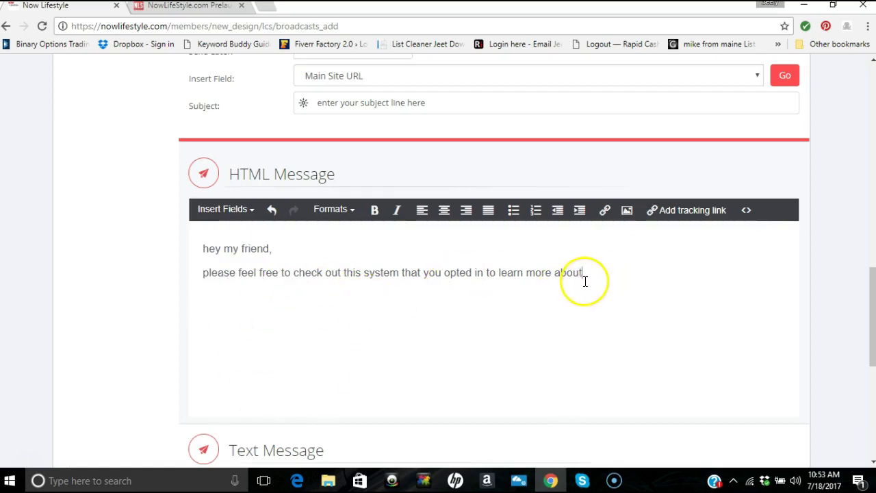
Add a new line reading "check out the link here" at the end of the HTML message
key("Return")
type("check out")
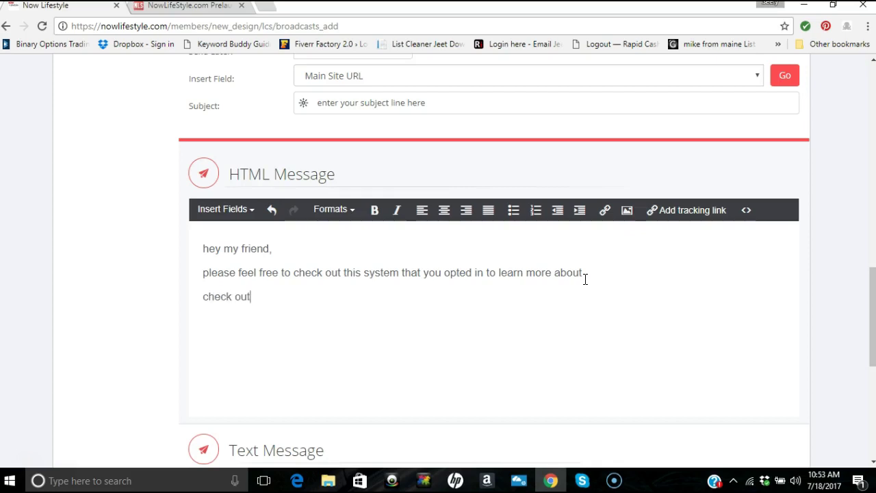
type(" the link here")
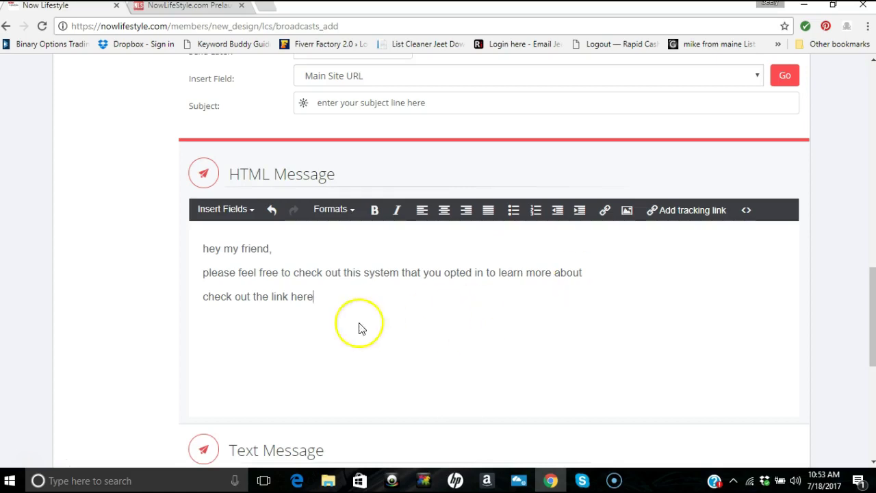
Select the word "here" in the message's last line and open the link settings for it
left_click(292, 297)
left_click_drag(293, 297, 319, 301)
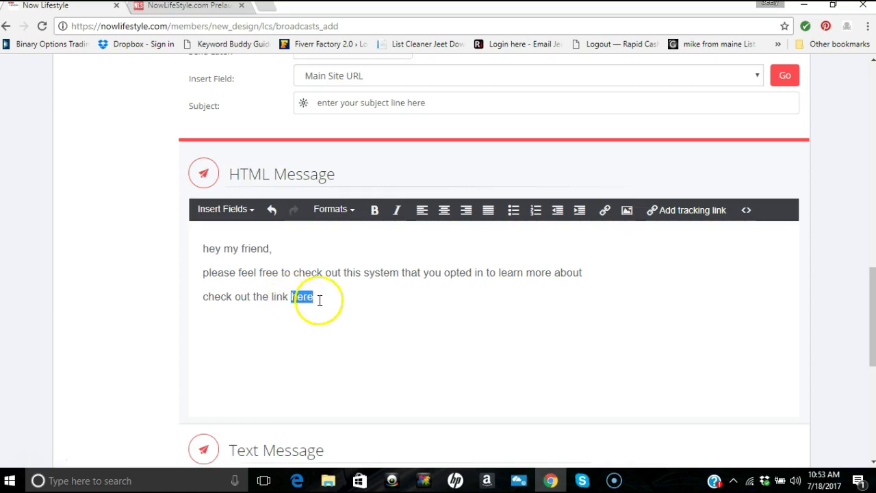
left_click(293, 297)
left_click_drag(293, 297, 313, 297)
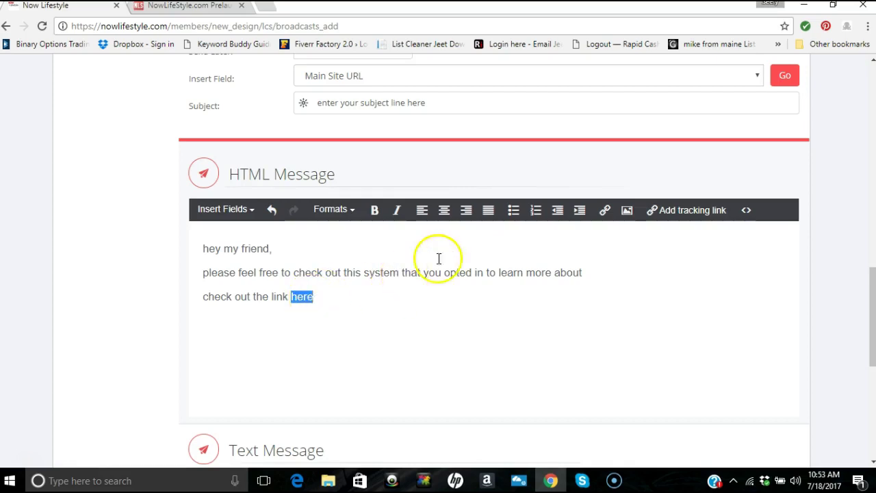
left_click(608, 217)
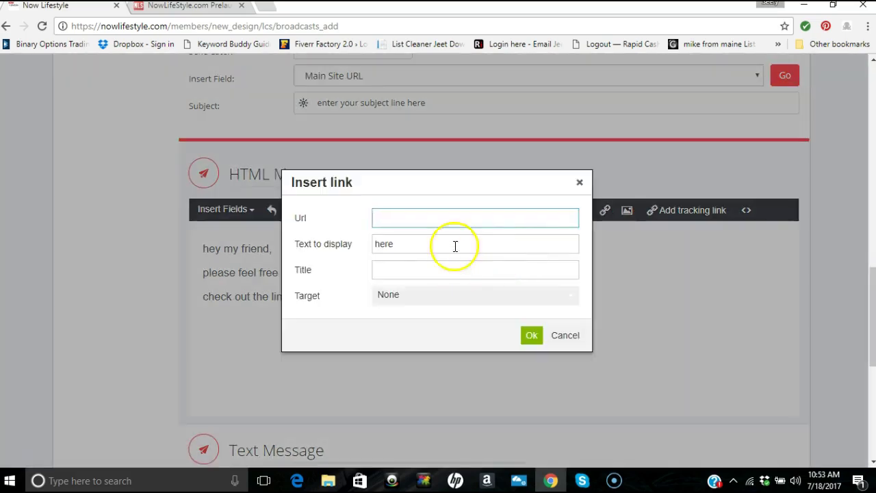
type("link ins")
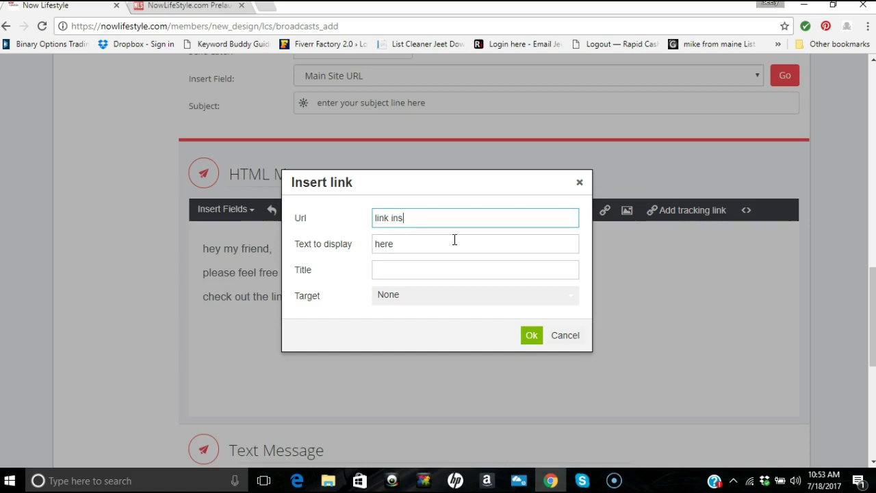
type("ert here")
key("BackSpace")
key("BackSpace")
key("BackSpace")
key("BackSpace")
key("BackSpace")
key("BackSpace")
key("BackSpace")
key("BackSpace")
key("BackSpace")
key("BackSpace")
key("BackSpace")
key("BackSpace")
key("BackSpace")
key("BackSpace")
key("BackSpace")
key("BackSpace")
type("insert you r link here")
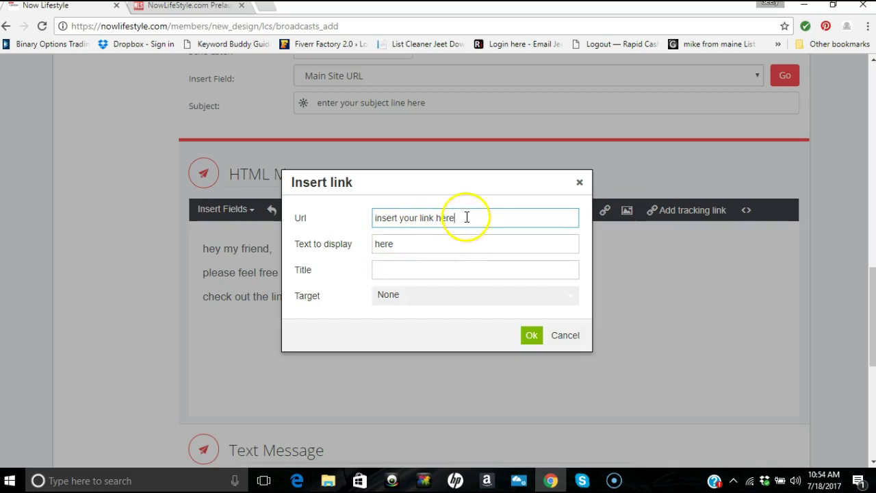
left_click_drag(466, 219, 312, 219)
key("BackSpace")
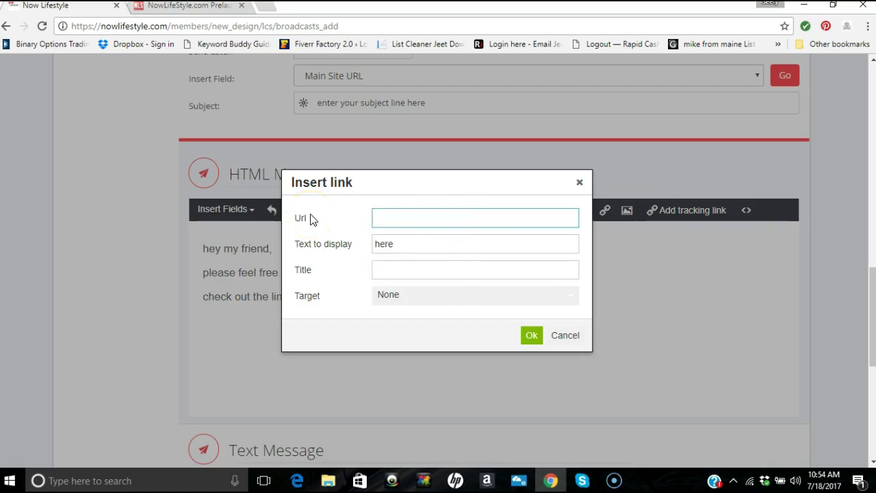
Examine the web address of the open NowLifeStyle prelaunch page and return to the broadcast's link settings
left_click(209, 8)
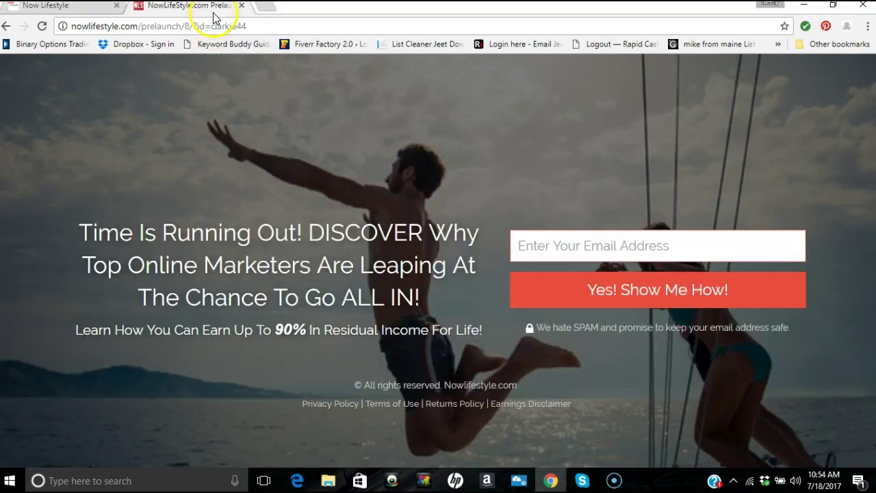
left_click(263, 30)
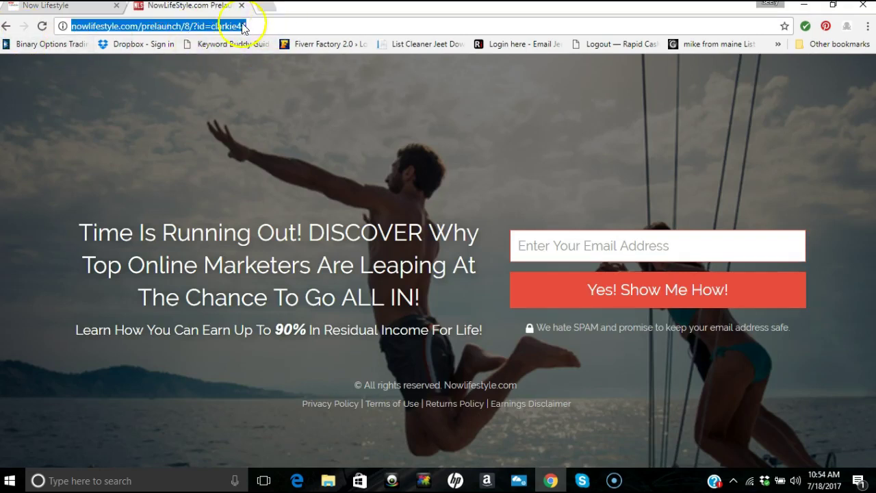
left_click(65, 6)
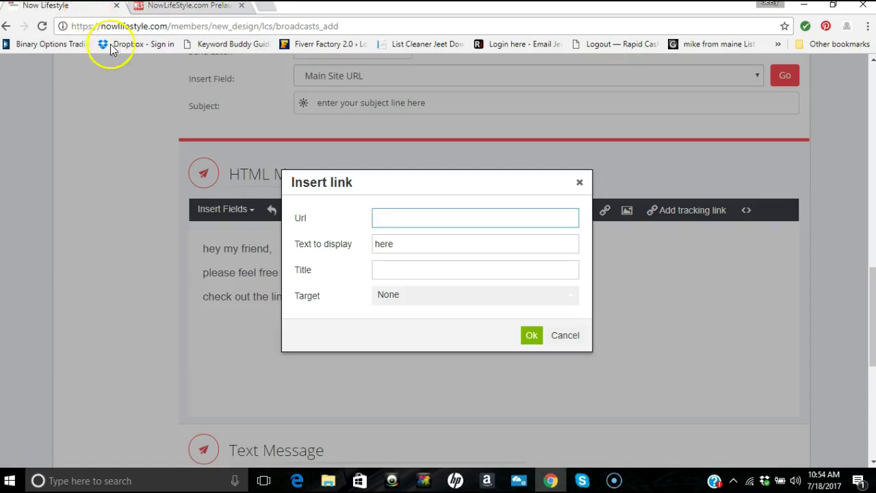
left_click(184, 6)
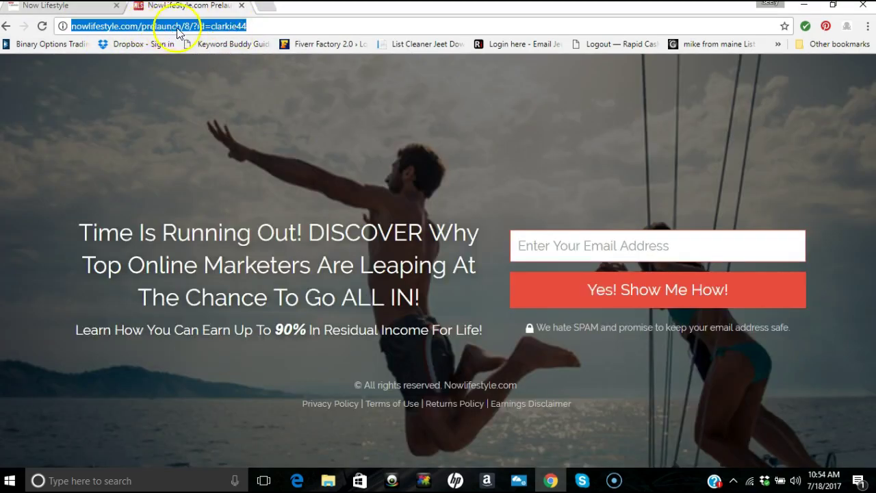
left_click(66, 7)
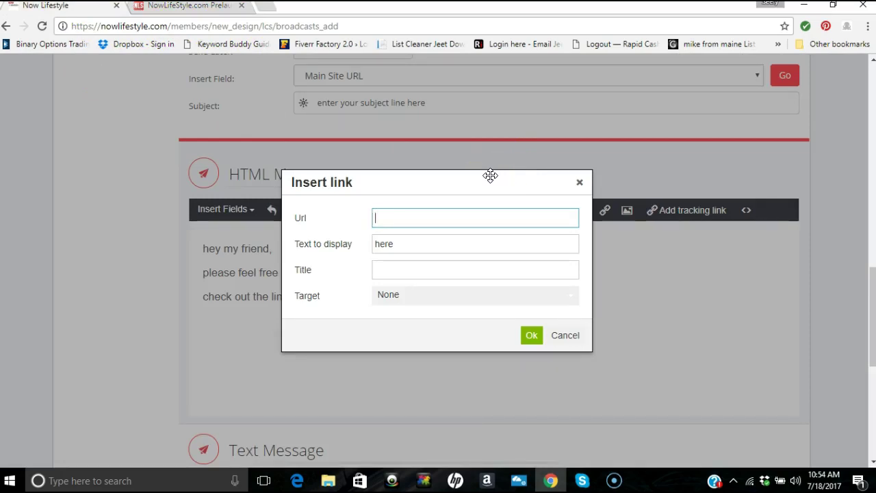
Link the word "here" to the URL placeholder "insert main link to program here" with New window as its target
type("insert main link to program here")
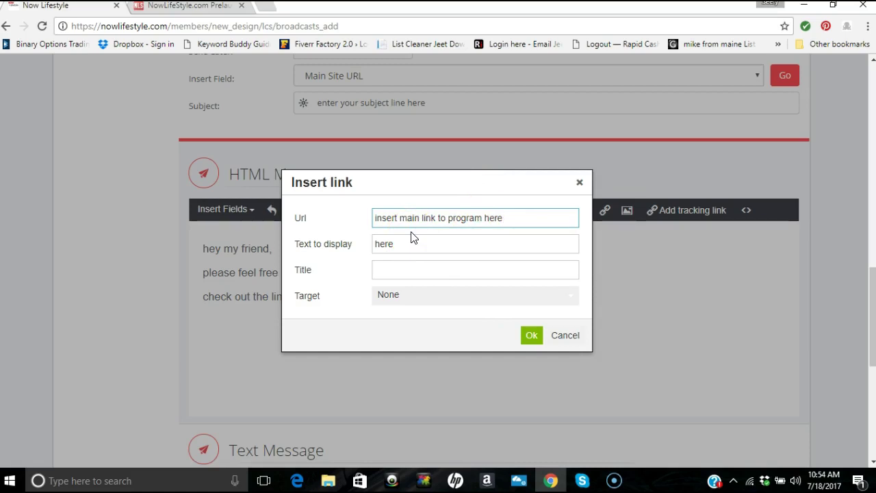
left_click(410, 296)
left_click(414, 335)
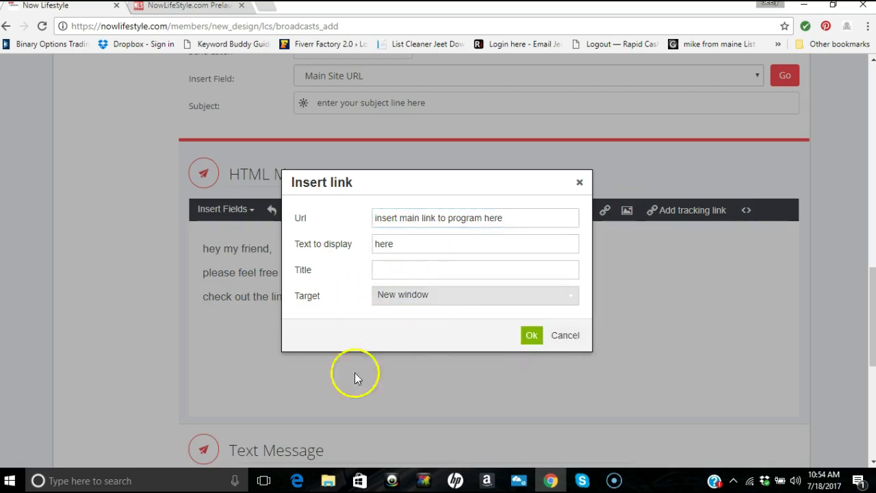
left_click(526, 335)
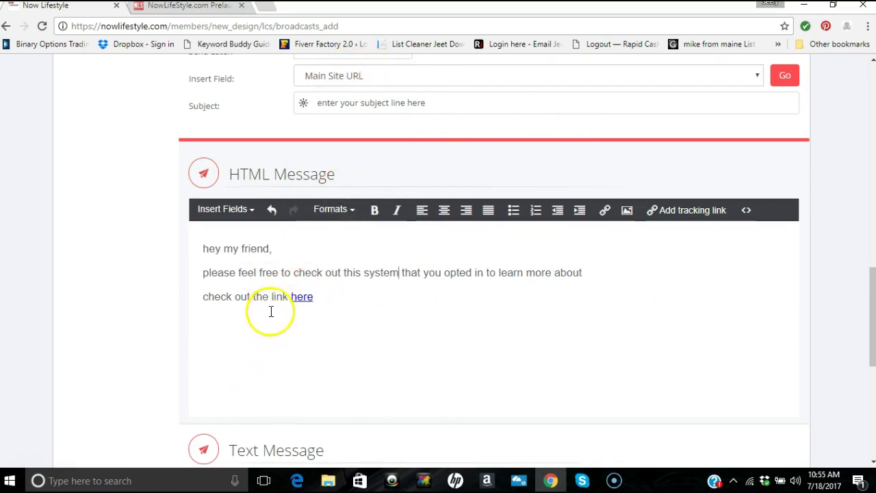
Add a line below the link reading "feel free to contact me with any questions or to speak more about this"
scroll(220, 346, "down", 3)
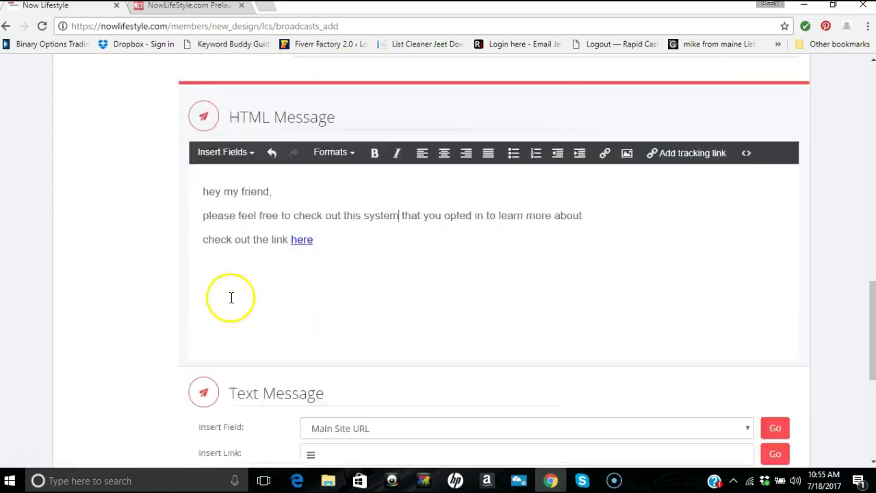
scroll(260, 191, "up", 2)
key("Return")
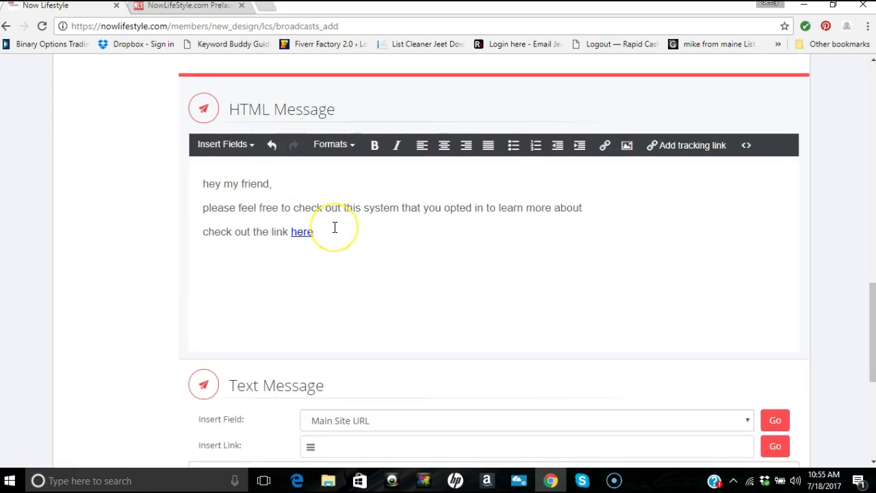
type("feel free to contact me with any questions or t")
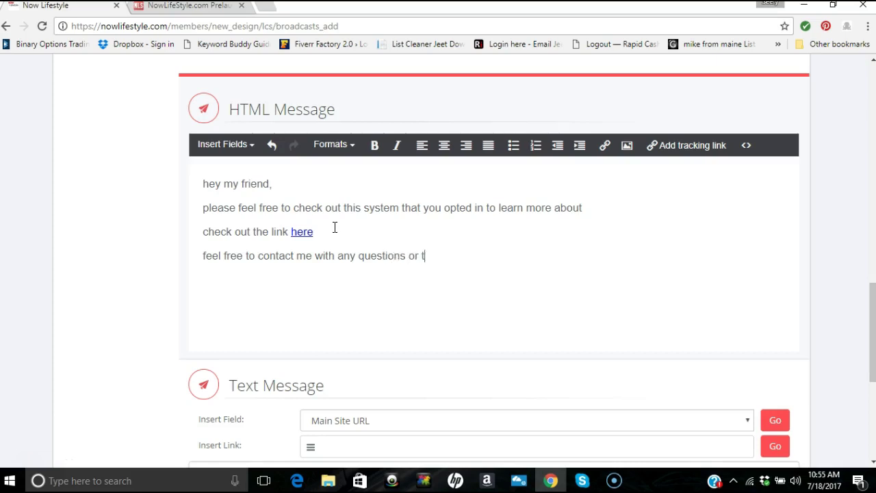
type("o speak more about this")
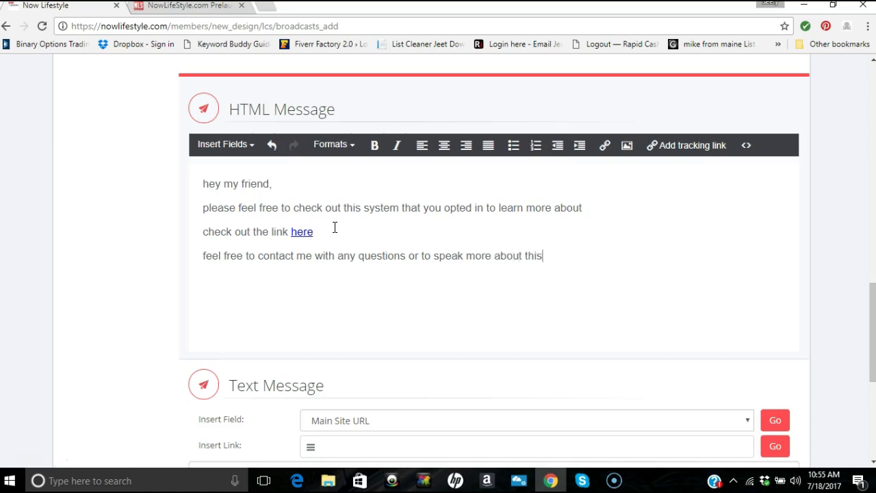
Sign the HTML message with the sender's first name and add the lines "ypur email", "yur skype" and "your phone"
type("Seely")
type("em")
key("BackSpace")
key("BackSpace")
type("ypur email")
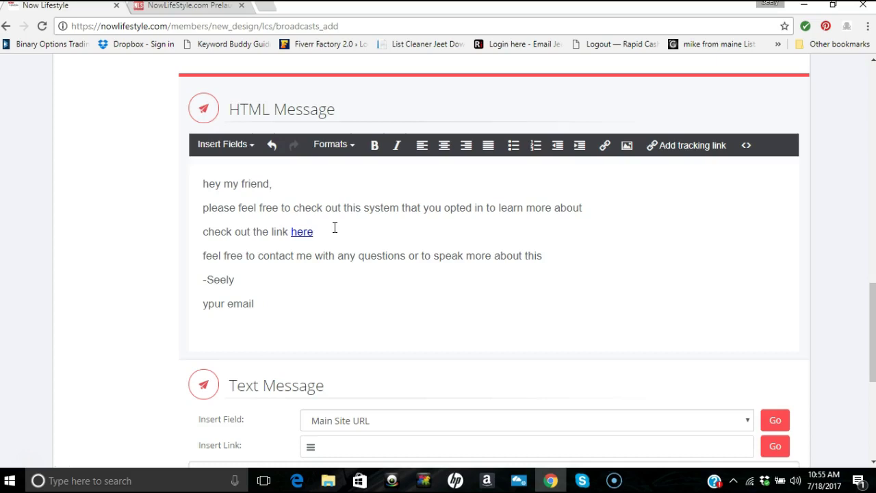
key("Return")
type("yur skype")
key("Return")
type("your phone")
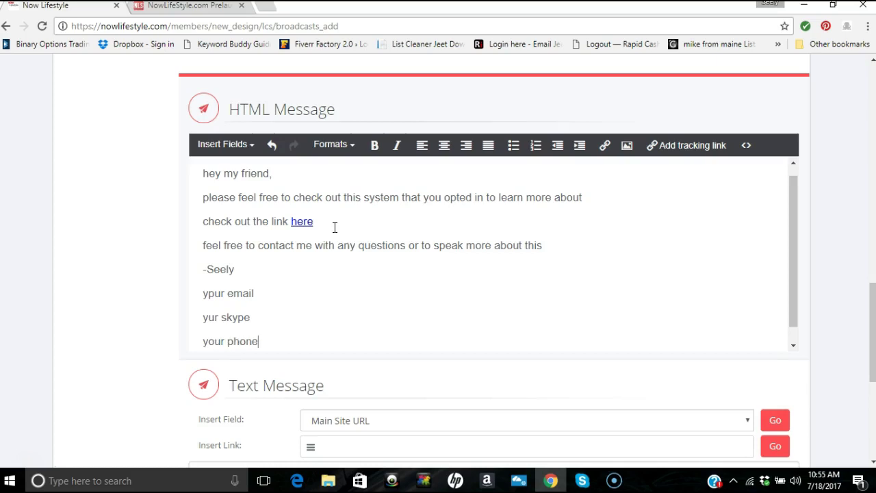
Look through the global fields available for the HTML message and close the list without inserting one
left_click(205, 143)
mouse_move(212, 190)
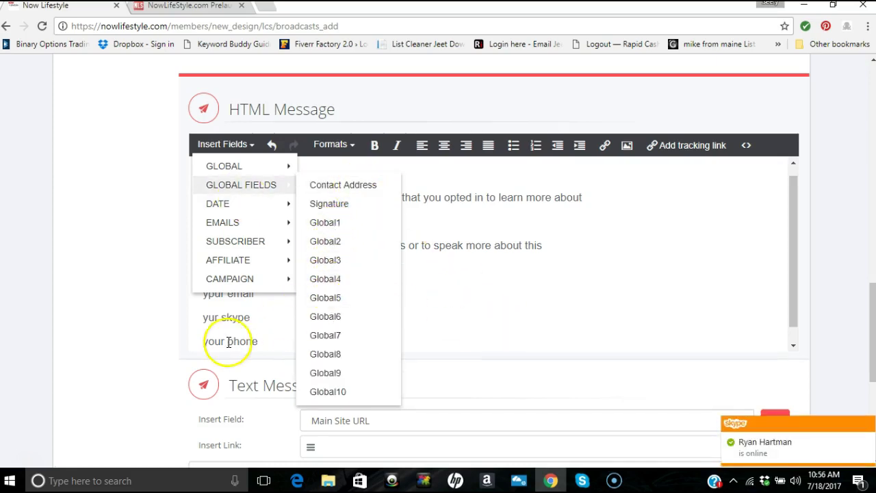
left_click(526, 283)
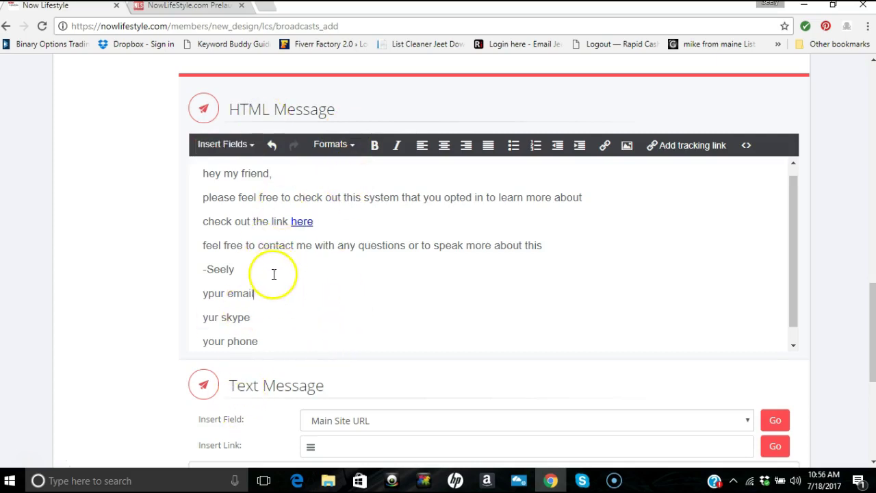
Copy the entire HTML message, from the greeting to "your phone", into the empty Text Message body
scroll(274, 274, "down", 1)
scroll(273, 275, "down", 3)
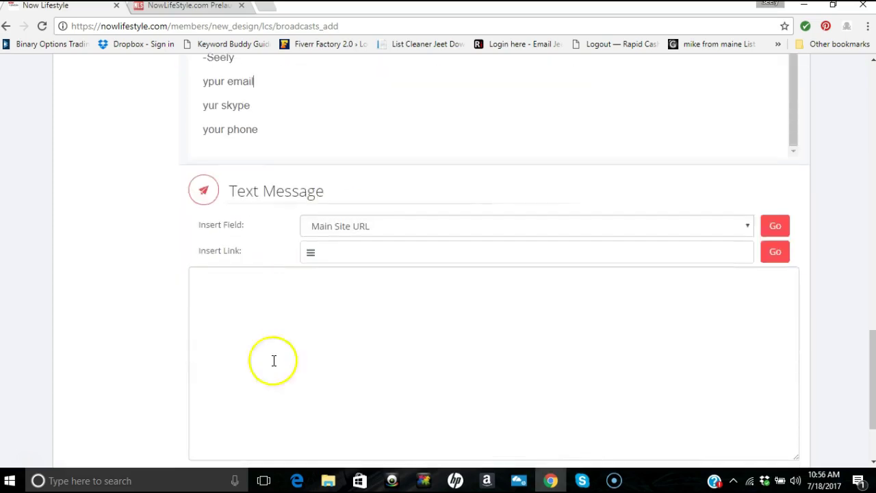
scroll(224, 344, "up", 2)
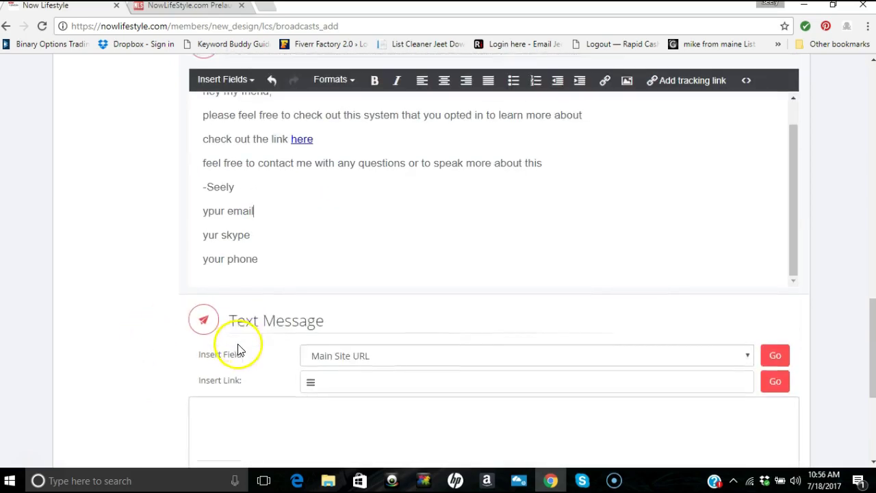
left_click(269, 266)
left_click_drag(268, 263, 201, 93)
key("ctrl+c")
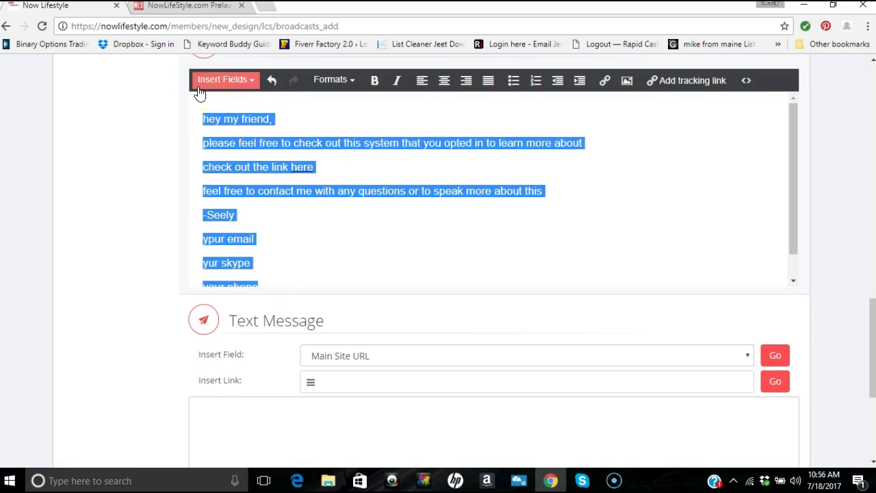
left_click(271, 240)
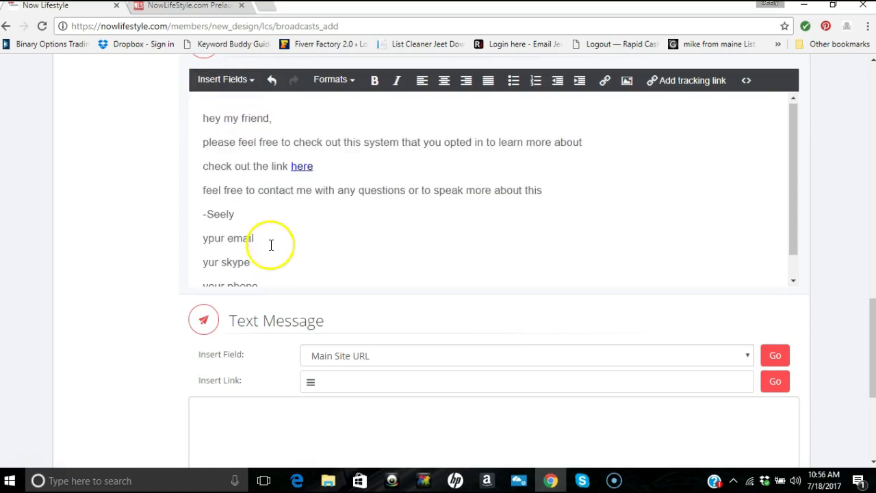
scroll(271, 245, "down", 5)
left_click(226, 289)
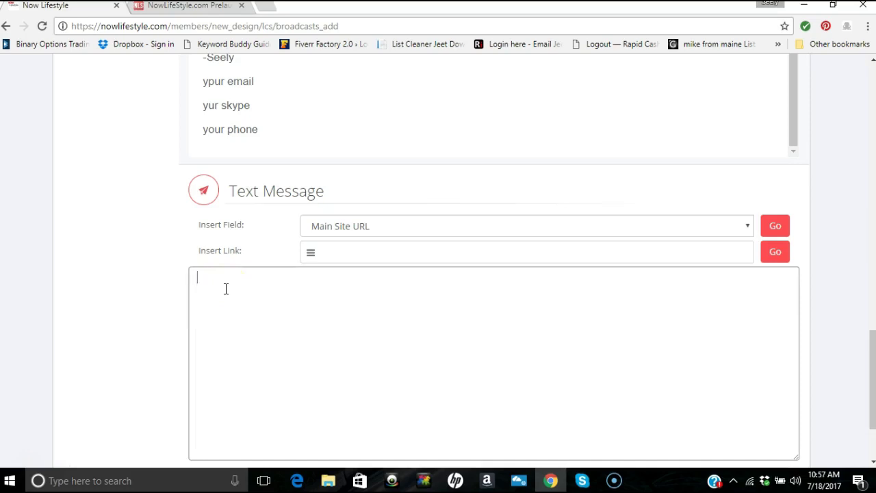
key("ctrl+v")
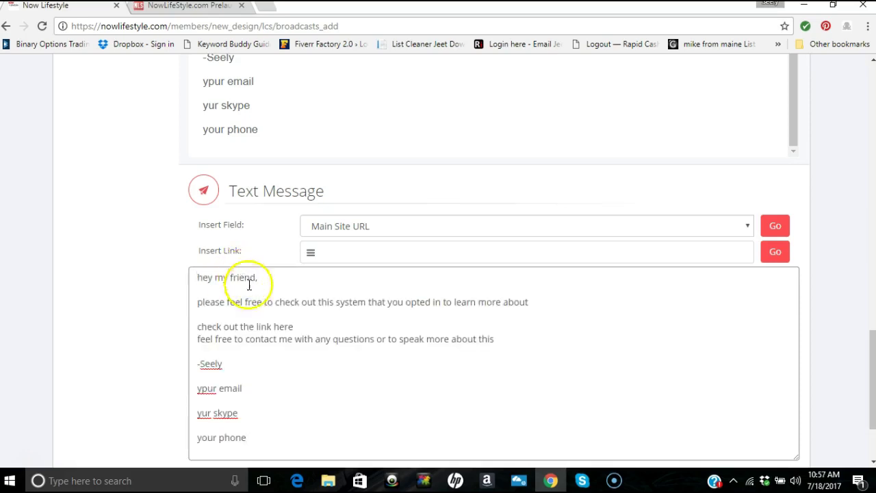
Copy the URL text "insert main link to program here" from the settings of the HTML message's "here" link
scroll(250, 294, "down", 1)
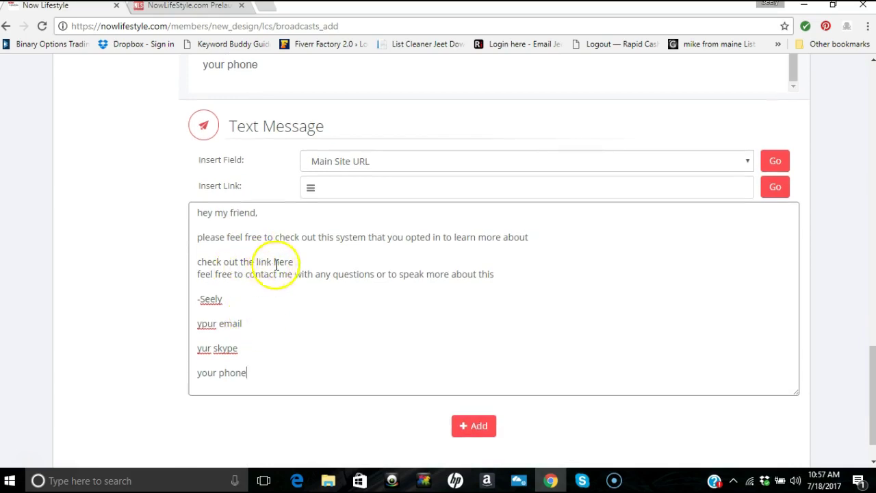
scroll(301, 265, "up", 1)
scroll(308, 265, "up", 2)
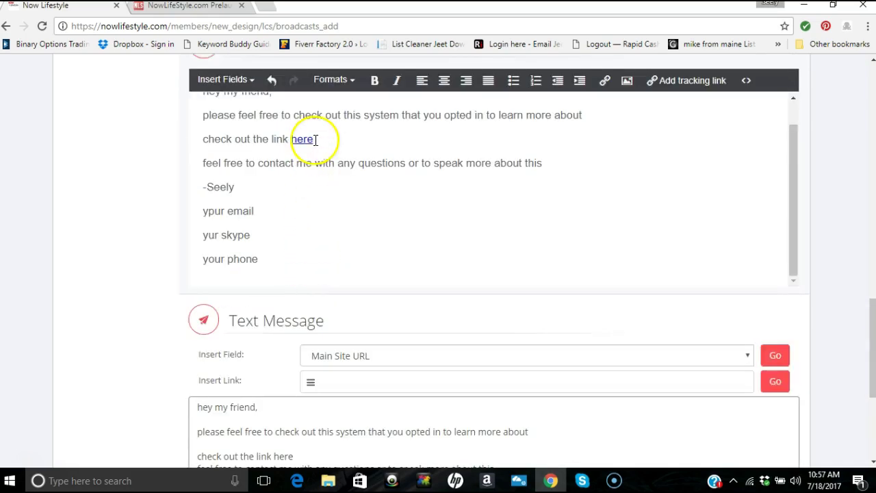
double_click(315, 140)
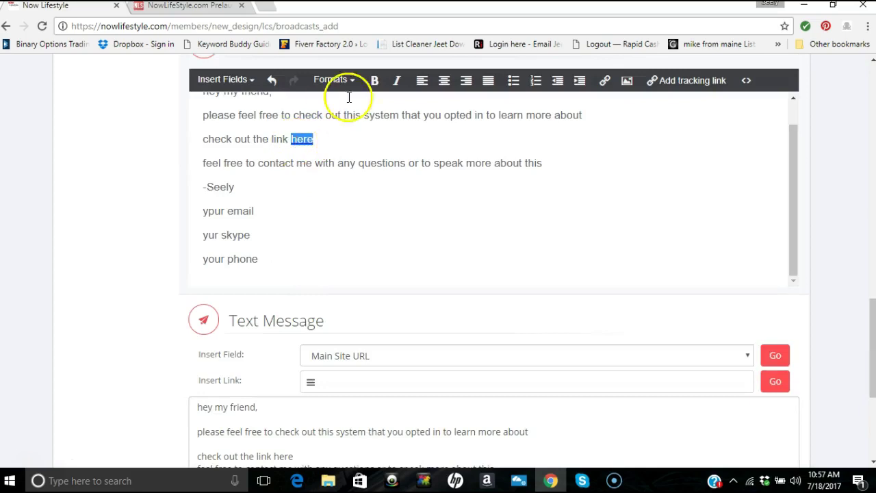
left_click(605, 80)
left_click_drag(516, 216, 218, 234)
key("ctrl+c")
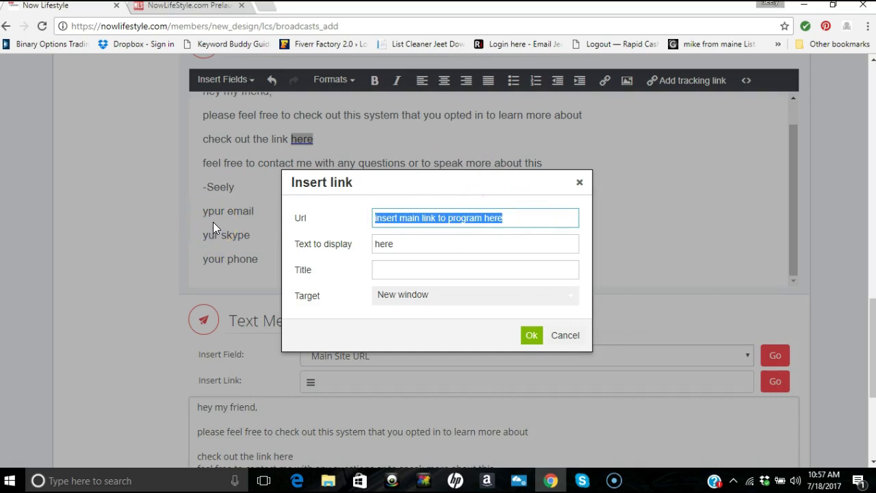
left_click(532, 336)
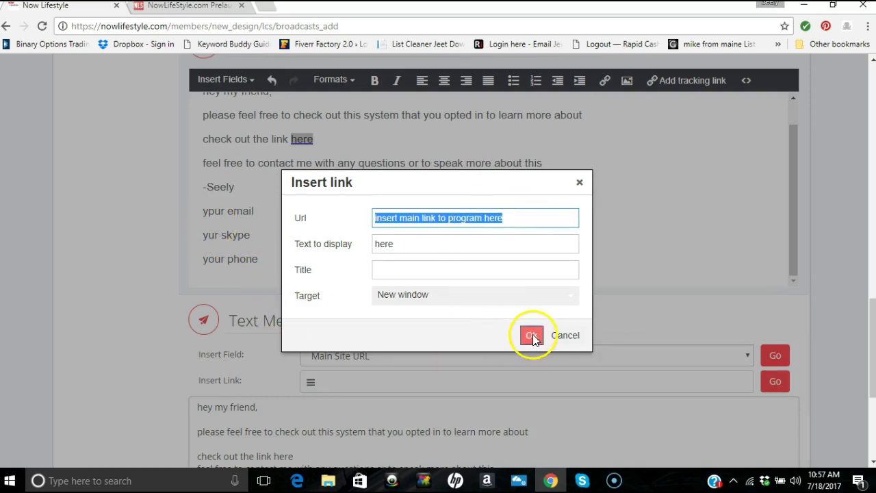
Add a colon after "check out the link here" in the text message, followed by the copied "insert main link to program here"
scroll(456, 363, "down", 2)
left_click(306, 324)
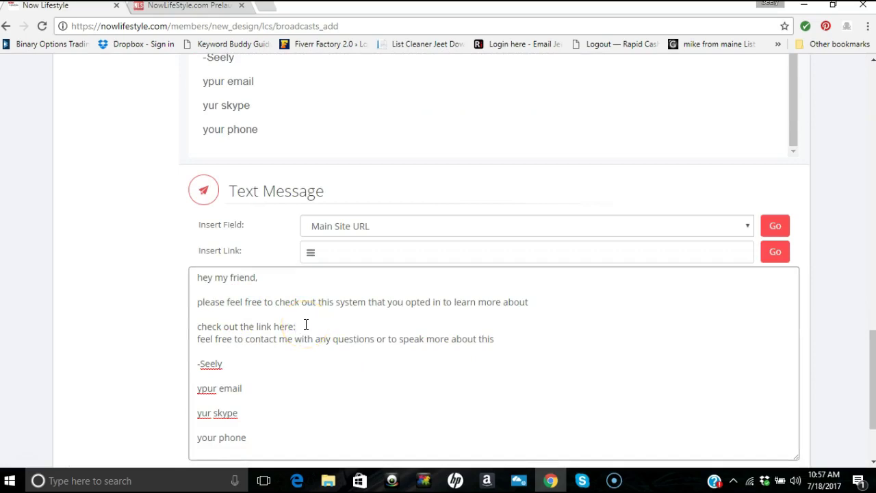
key("ctrl+v")
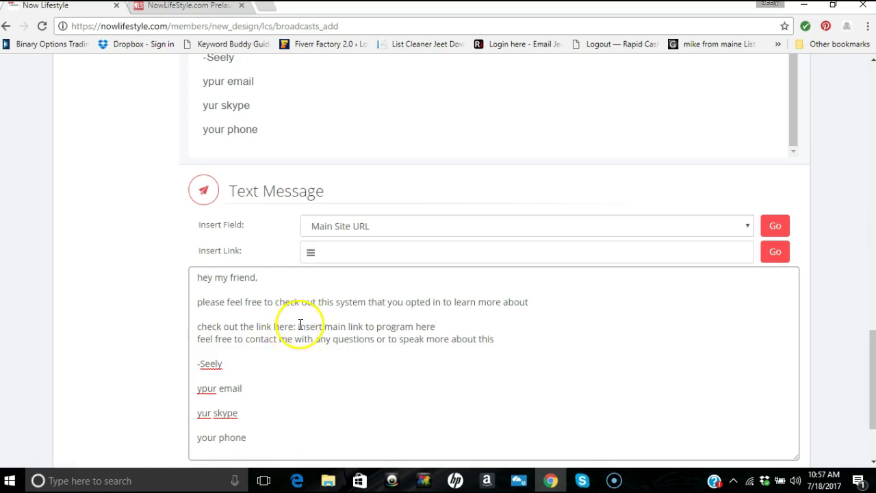
Check the text message's link placeholder against the HTML message's "here" link and submit the finished broadcast
left_click_drag(302, 326, 445, 320)
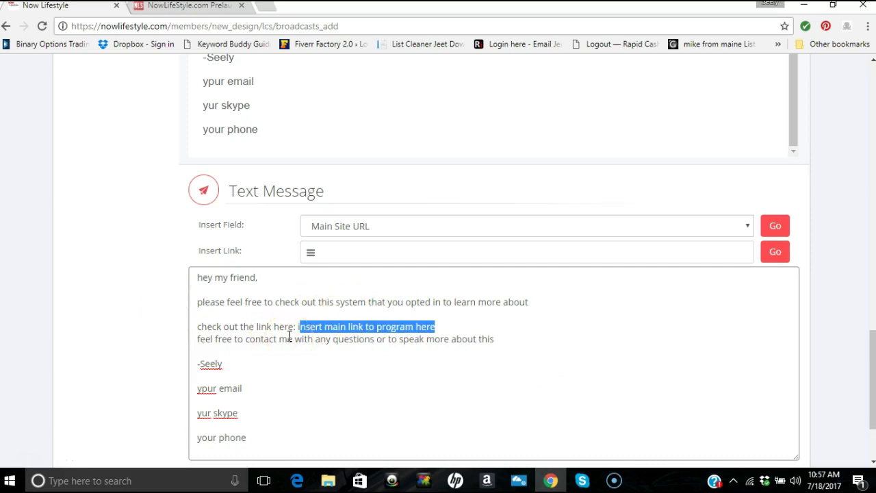
scroll(296, 234, "up", 3)
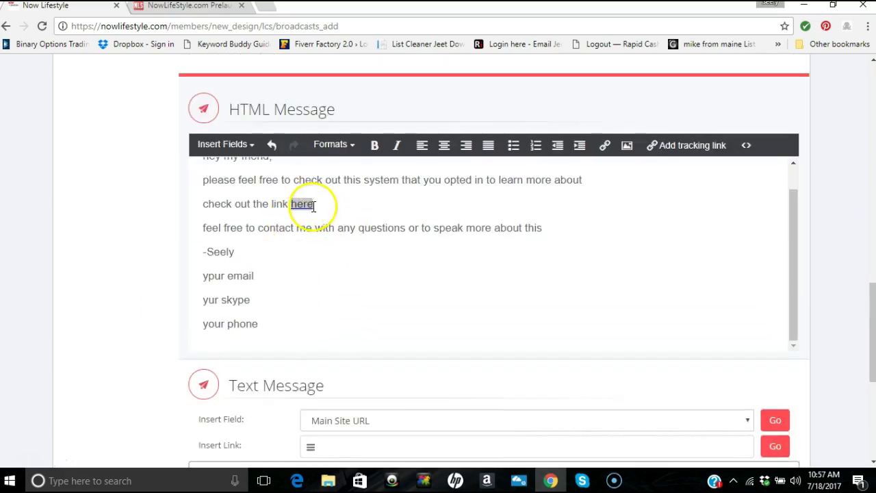
scroll(303, 267, "down", 3)
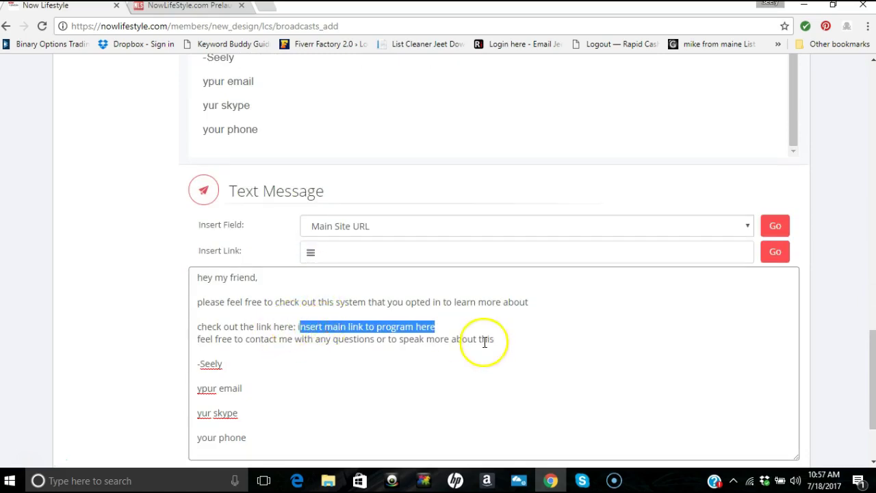
left_click_drag(435, 327, 299, 326)
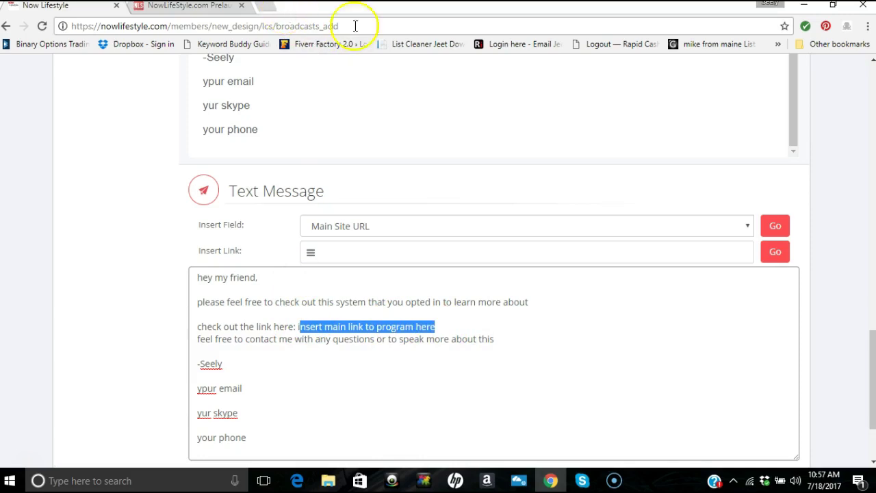
left_click(611, 349)
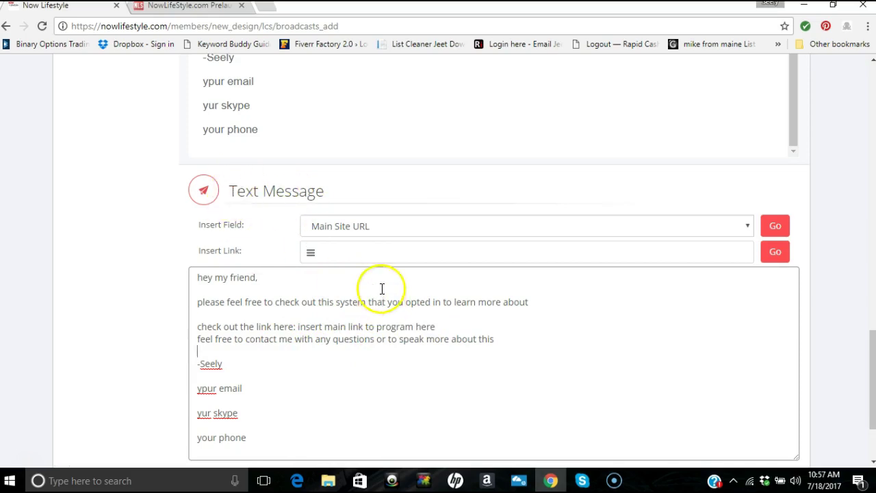
scroll(251, 326, "down", 2)
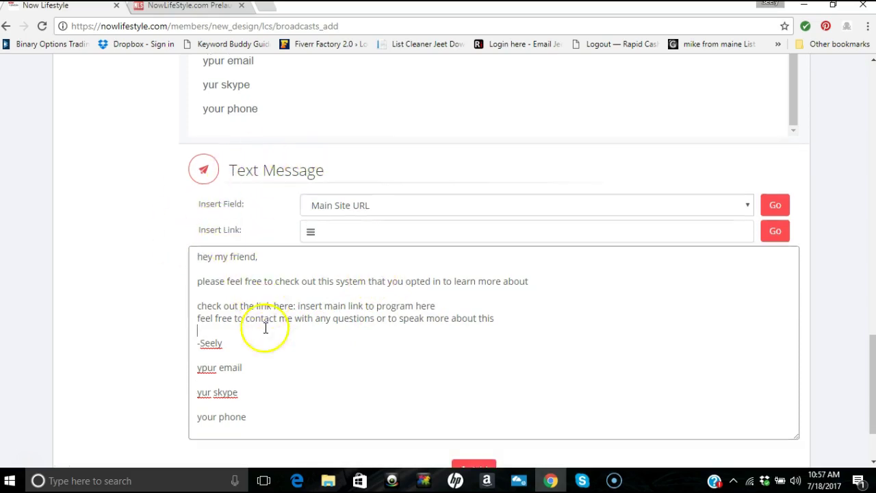
scroll(275, 315, "up", 5)
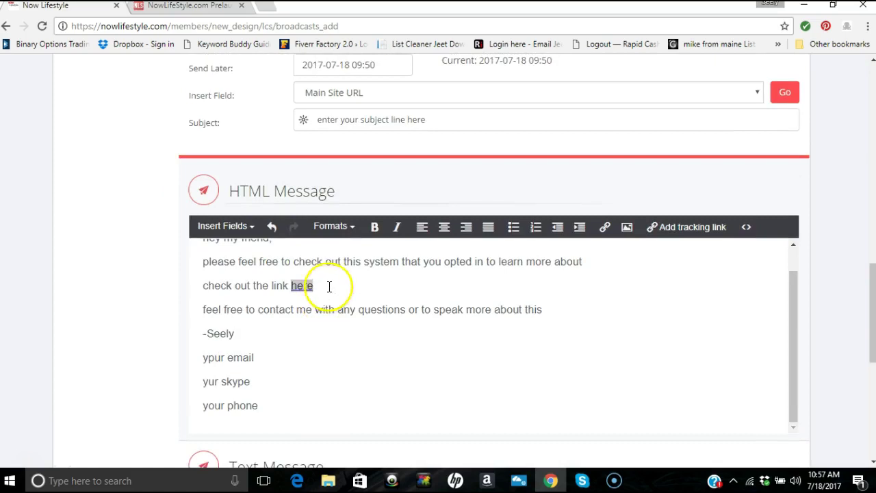
scroll(337, 273, "down", 5)
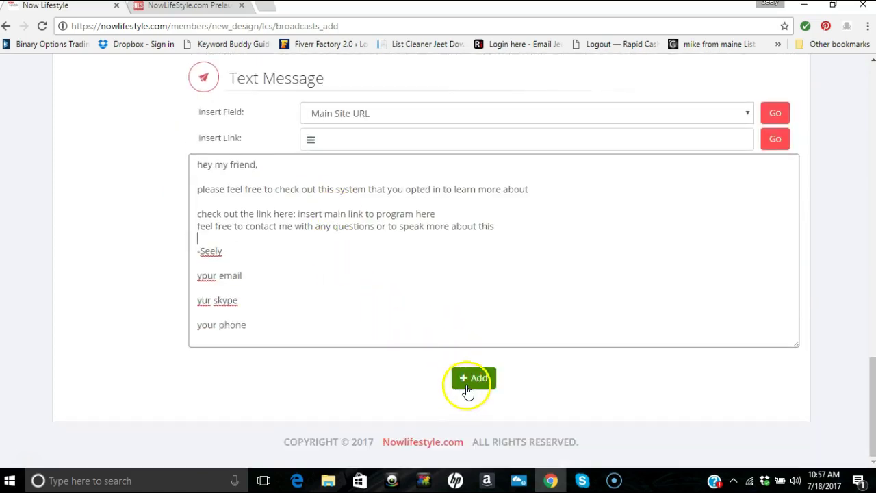
left_click(472, 377)
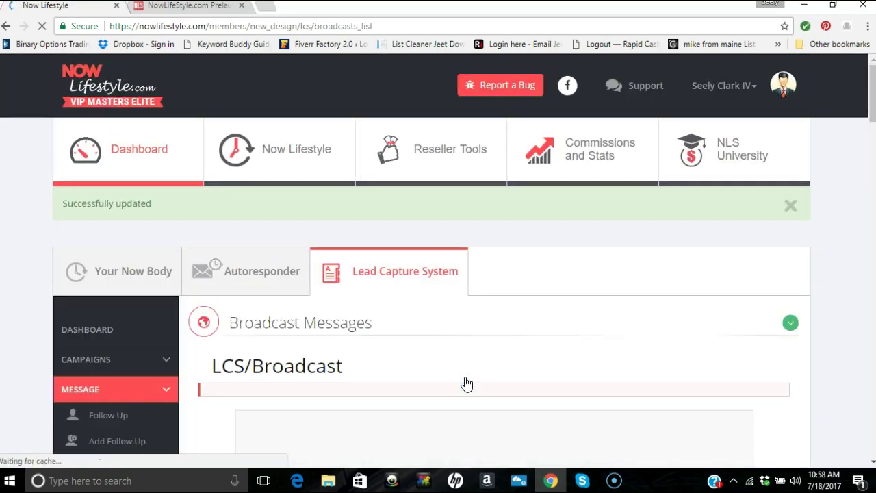
Open the pending broadcast with the subject "enter your subject line here" for editing
scroll(524, 322, "down", 2)
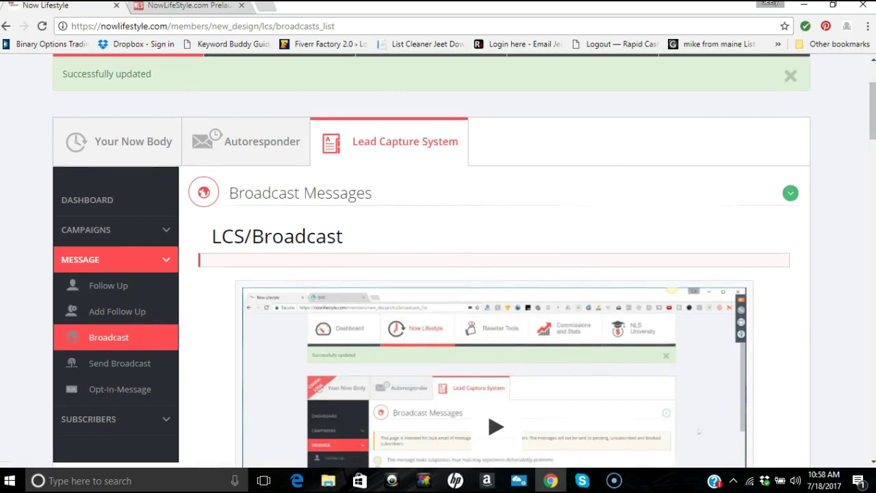
scroll(327, 346, "down", 5)
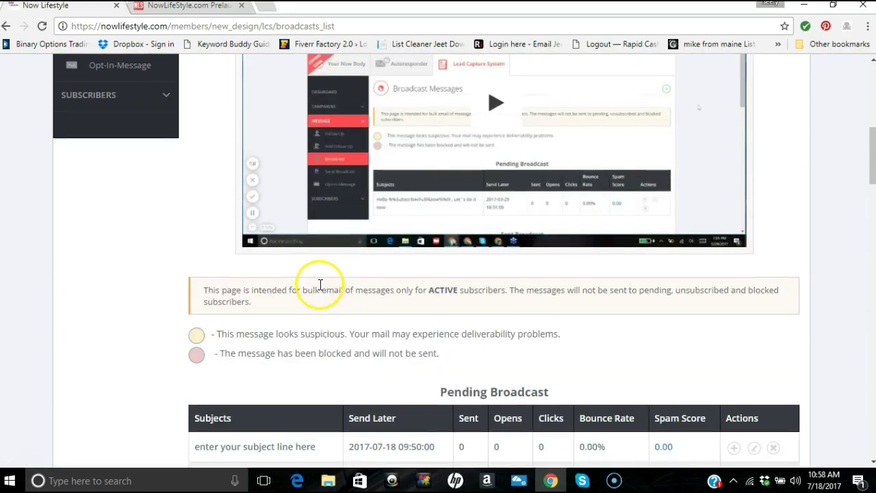
scroll(320, 284, "down", 2)
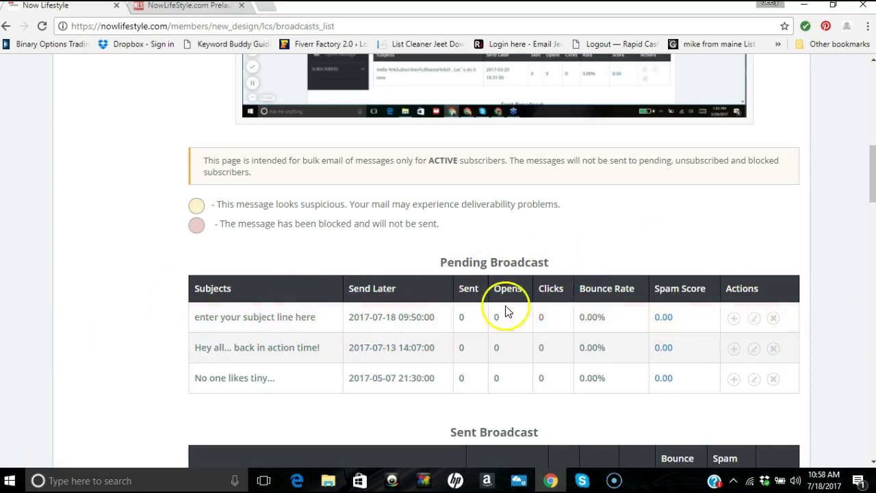
left_click(754, 319)
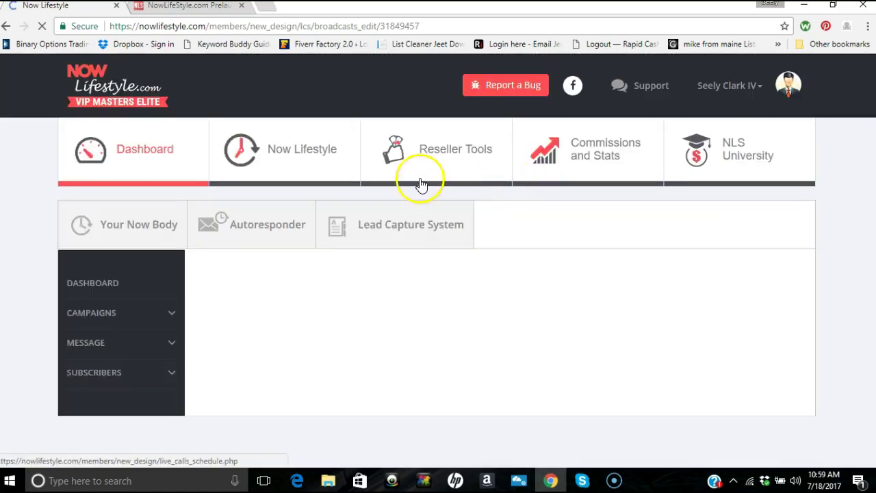
Schedule the broadcast to send later on 2017-07-19 at 01:00
scroll(309, 191, "down", 2)
scroll(309, 192, "down", 4)
scroll(309, 191, "down", 4)
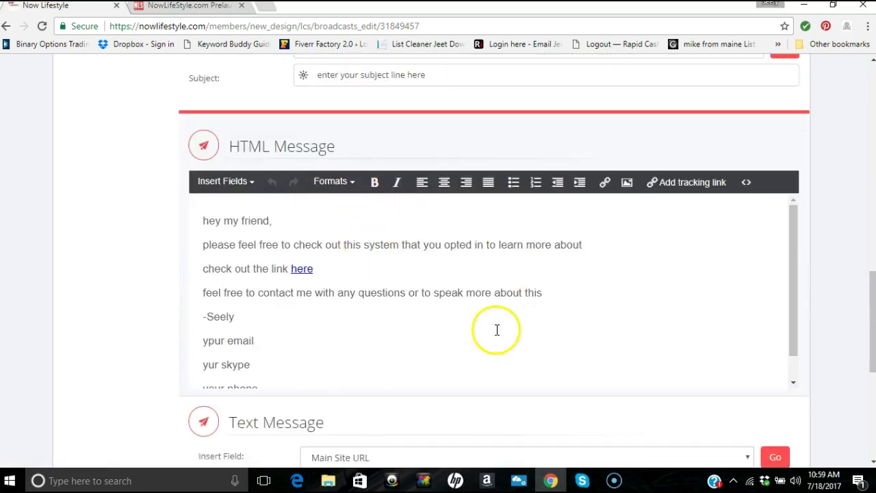
scroll(335, 292, "up", 2)
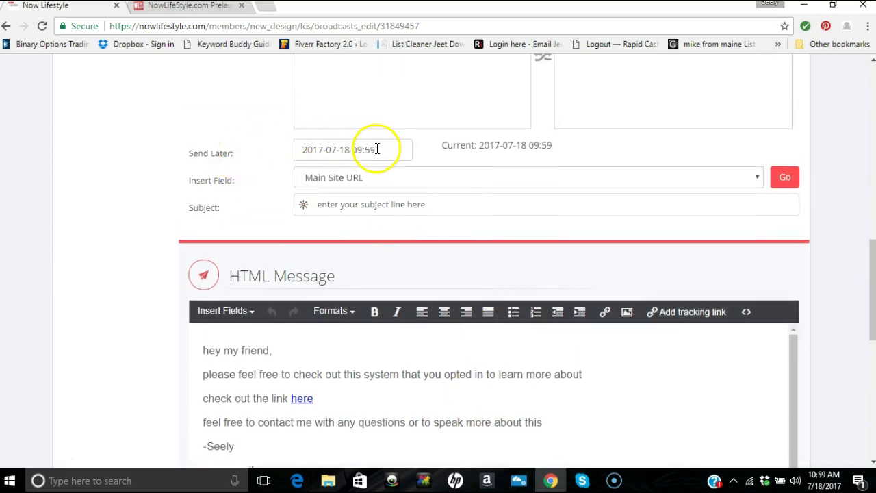
left_click(390, 151)
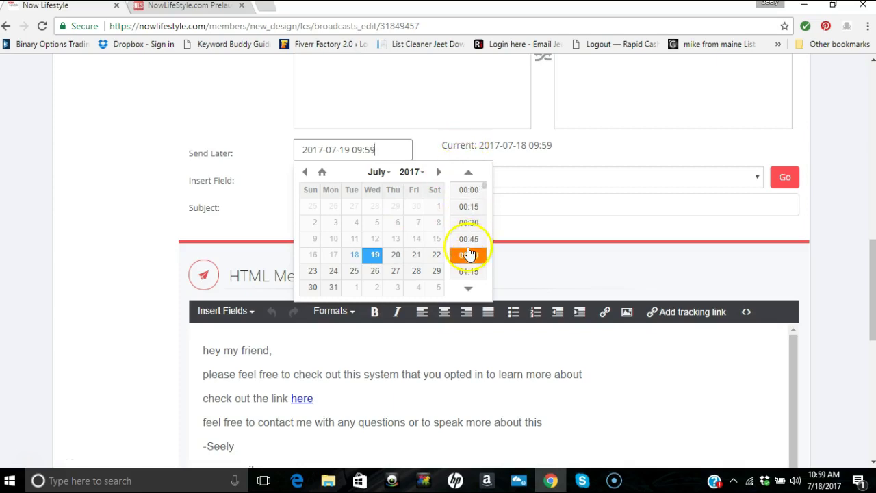
scroll(469, 246, "down", 1)
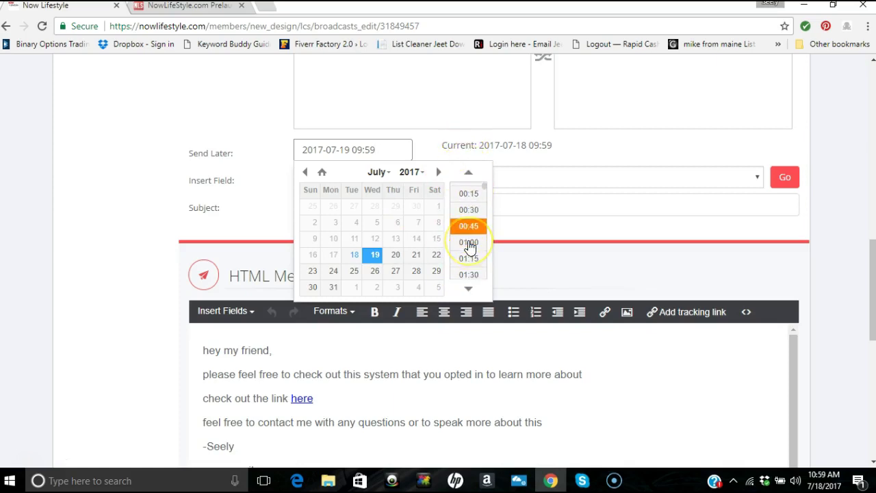
left_click(470, 247)
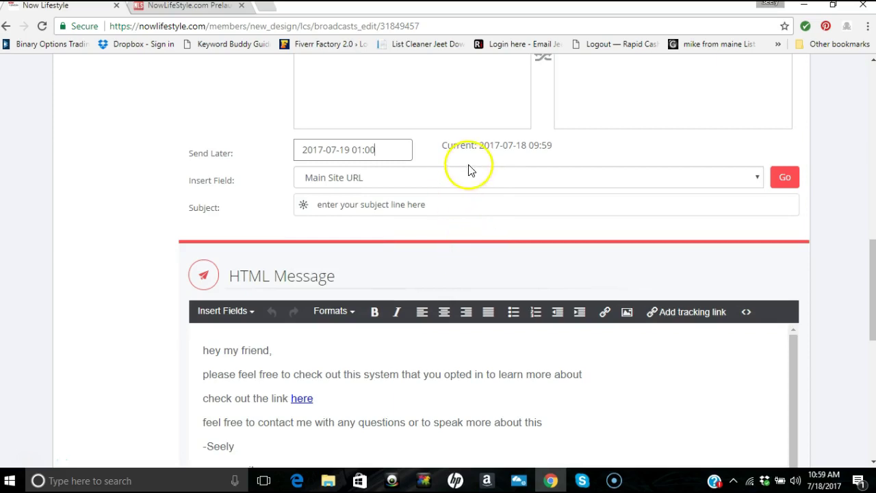
Check the broadcast's text message, campaign selection and send time, and save the edited broadcast
scroll(662, 199, "down", 2)
scroll(661, 201, "down", 5)
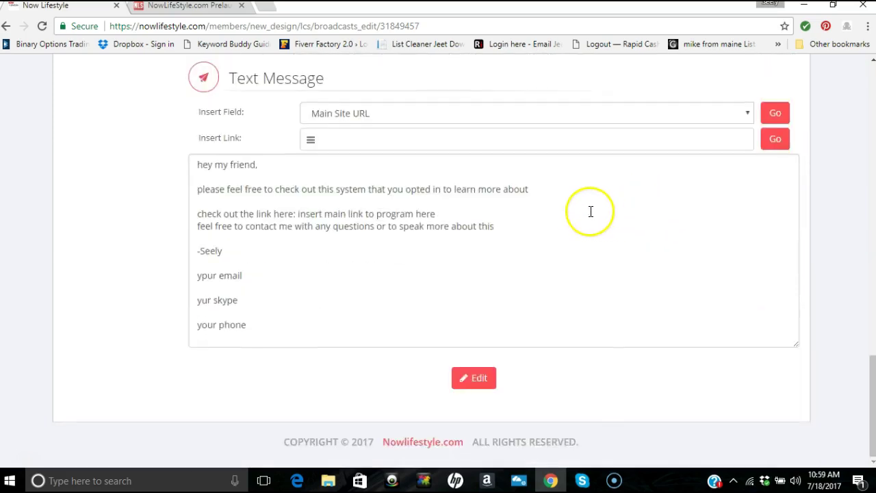
scroll(590, 209, "up", 8)
scroll(410, 104, "up", 3)
scroll(348, 260, "down", 3)
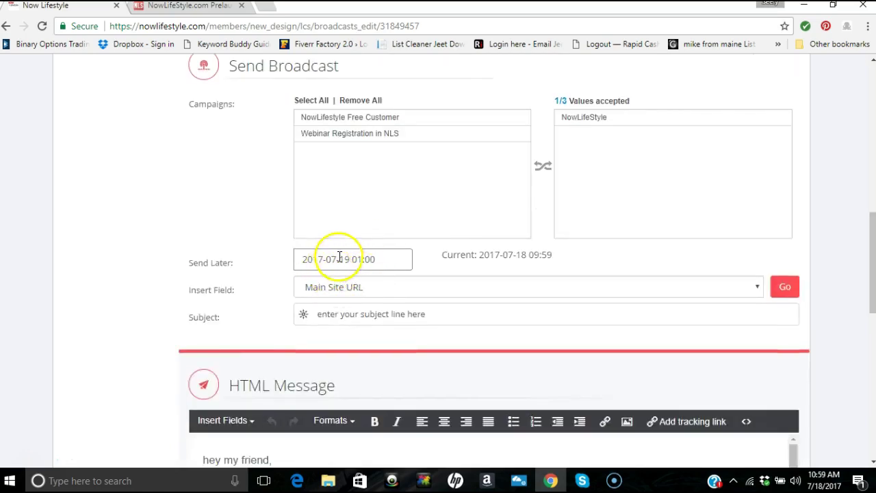
scroll(377, 255, "down", 5)
scroll(367, 247, "down", 5)
left_click(474, 382)
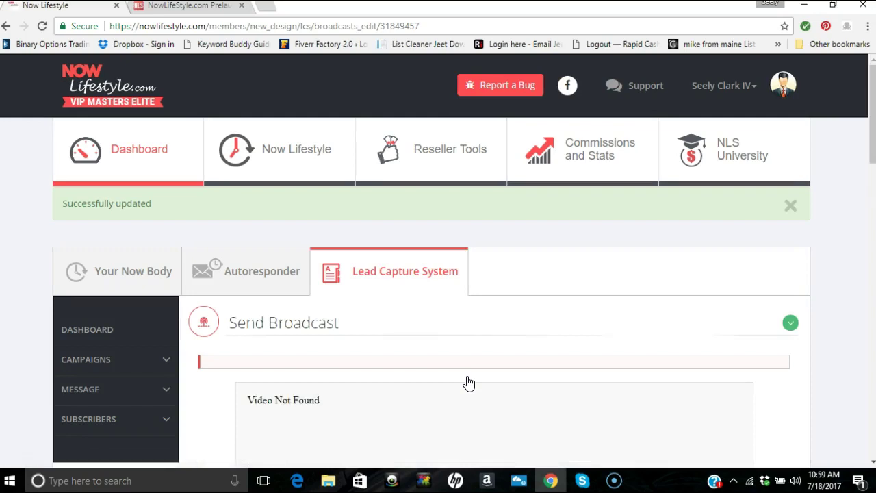
Review the updated broadcast's send time, subject line, HTML message and text message
scroll(468, 383, "down", 4)
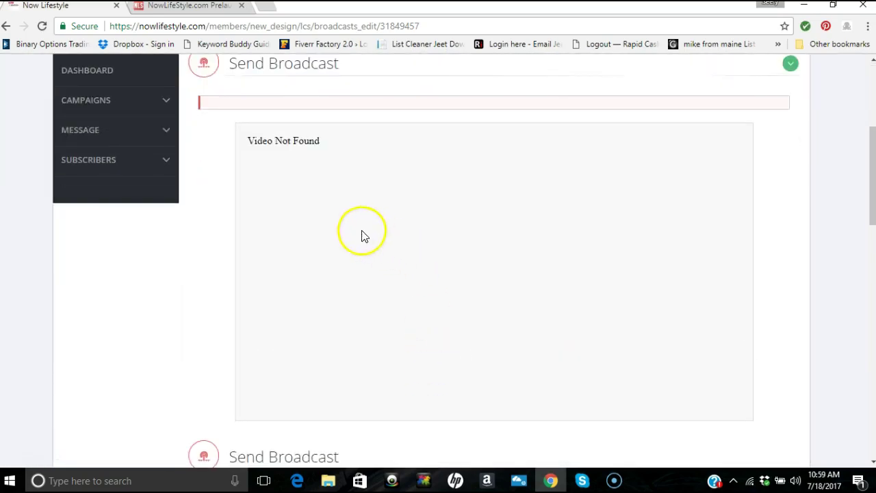
scroll(356, 237, "down", 3)
scroll(342, 236, "down", 7)
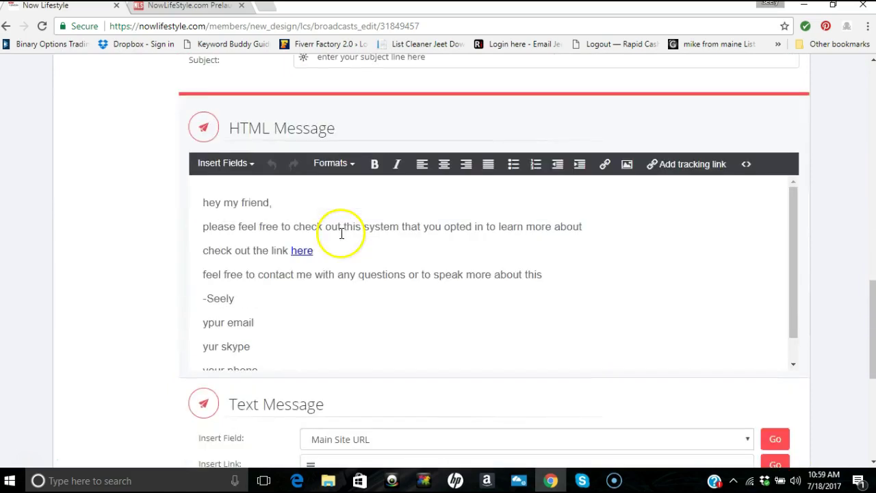
scroll(343, 227, "down", 6)
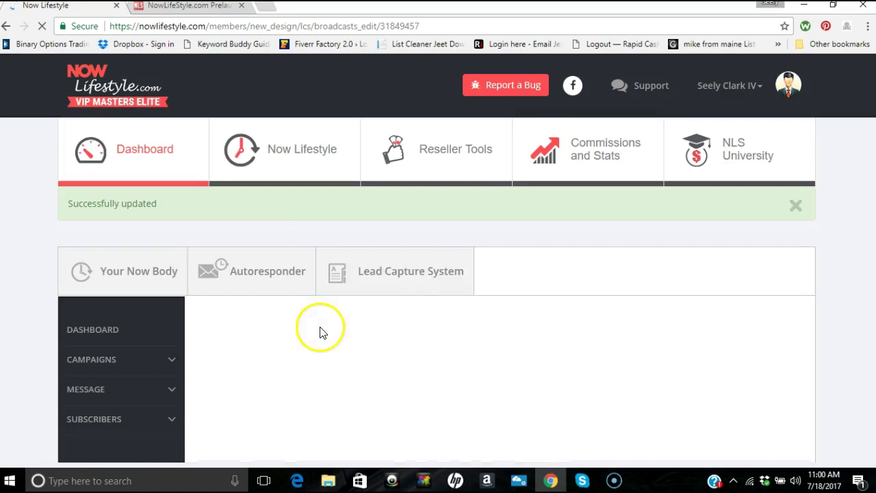
scroll(321, 249, "down", 1)
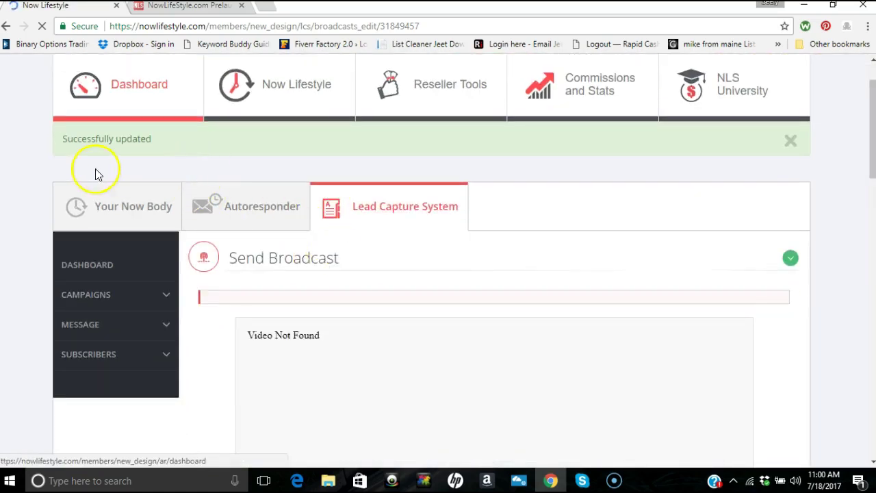
scroll(216, 247, "down", 4)
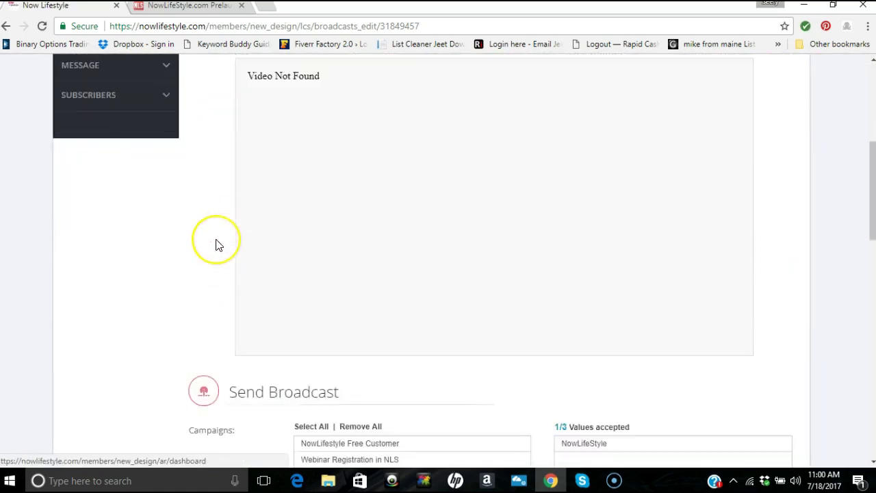
scroll(217, 245, "down", 6)
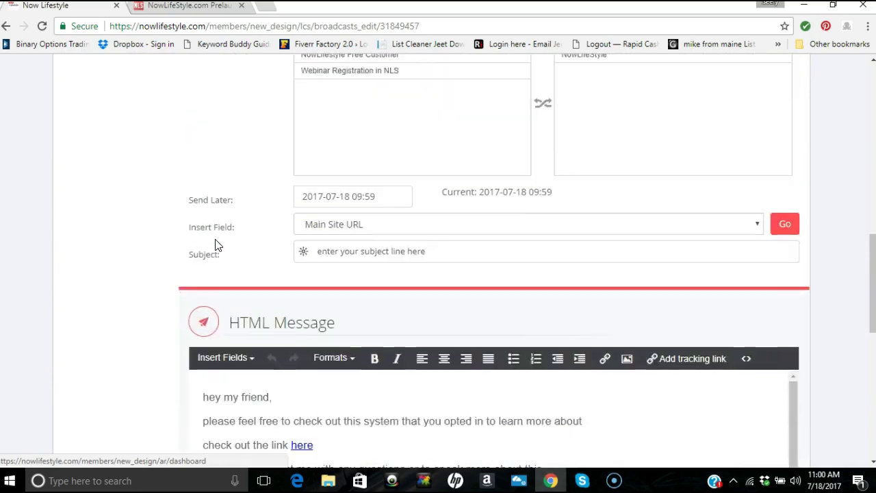
scroll(216, 245, "up", 9)
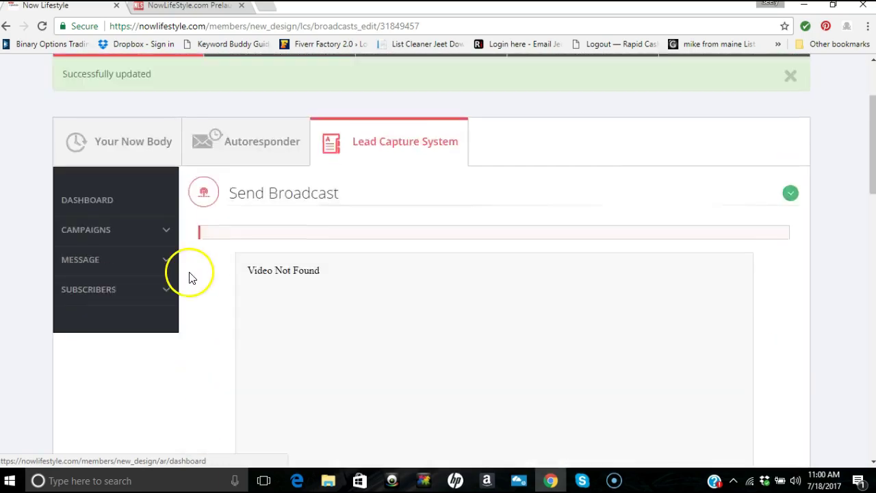
scroll(201, 288, "down", 9)
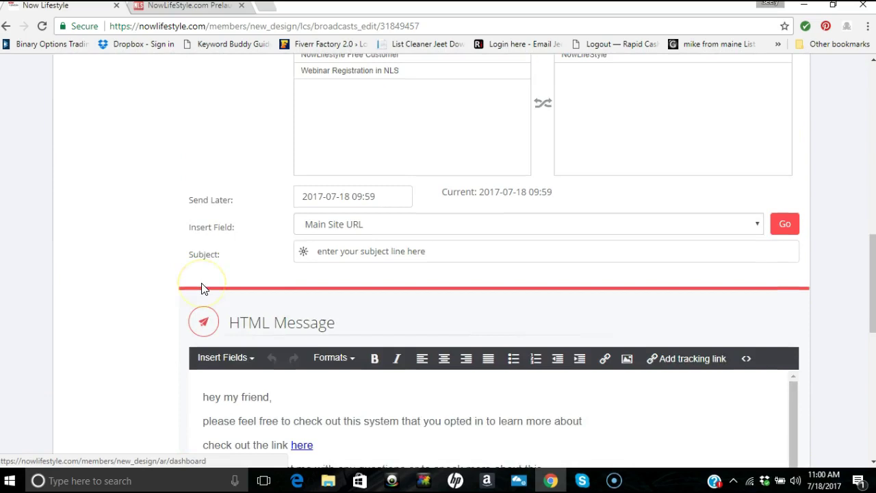
scroll(231, 284, "down", 7)
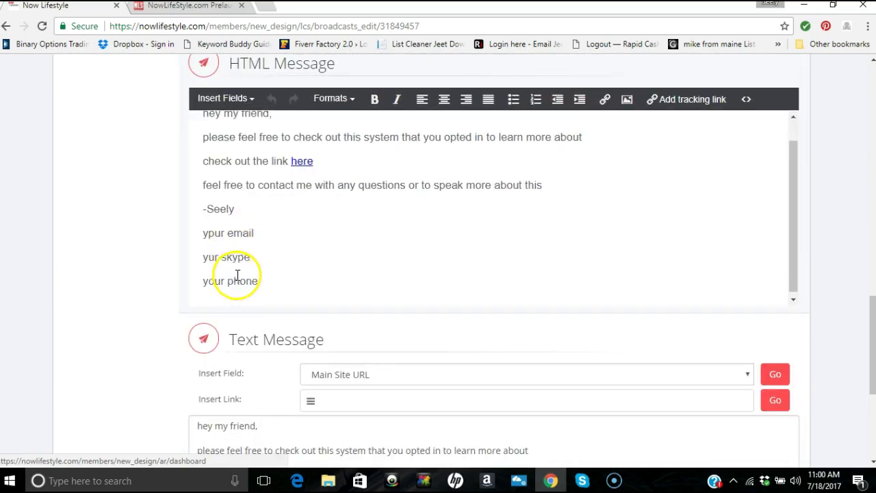
scroll(360, 279, "up", 3)
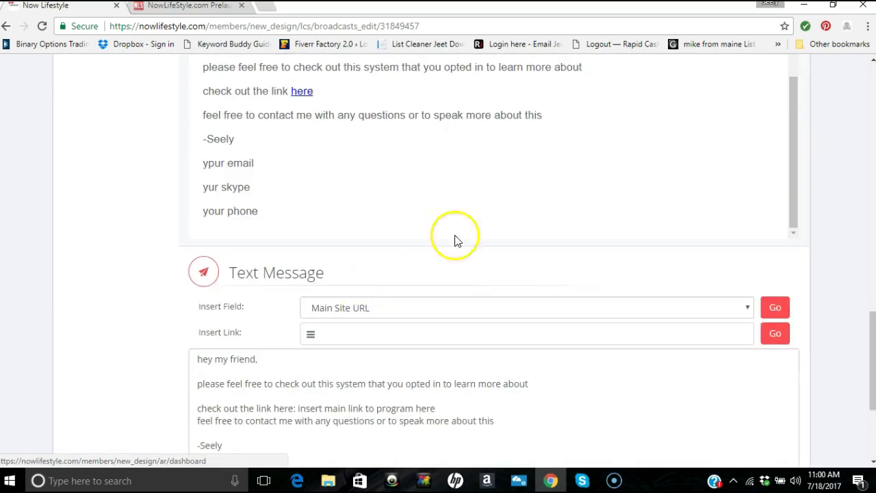
scroll(410, 196, "up", 7)
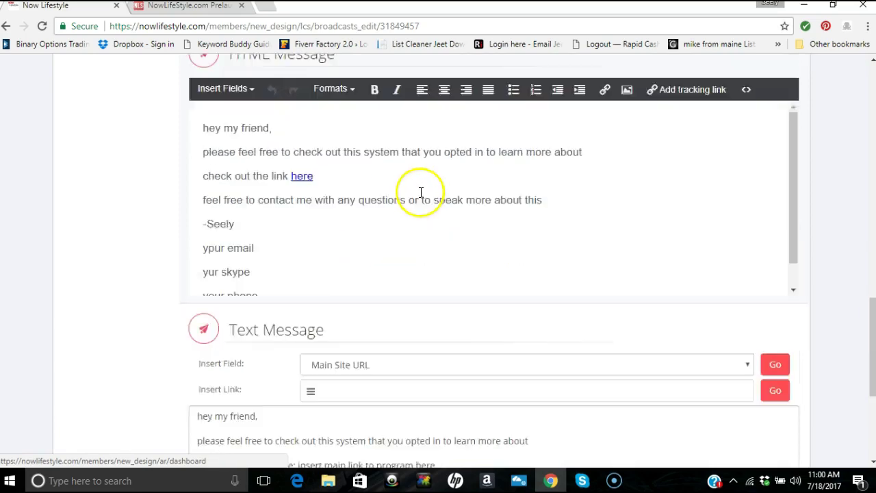
scroll(442, 227, "down", 8)
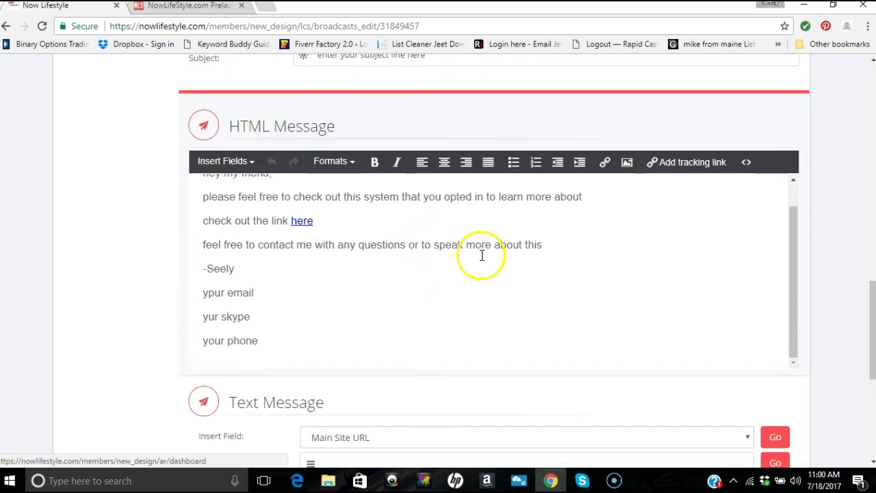
Open the Send Broadcast form for a new broadcast in the Lead Capture System
scroll(444, 251, "up", 10)
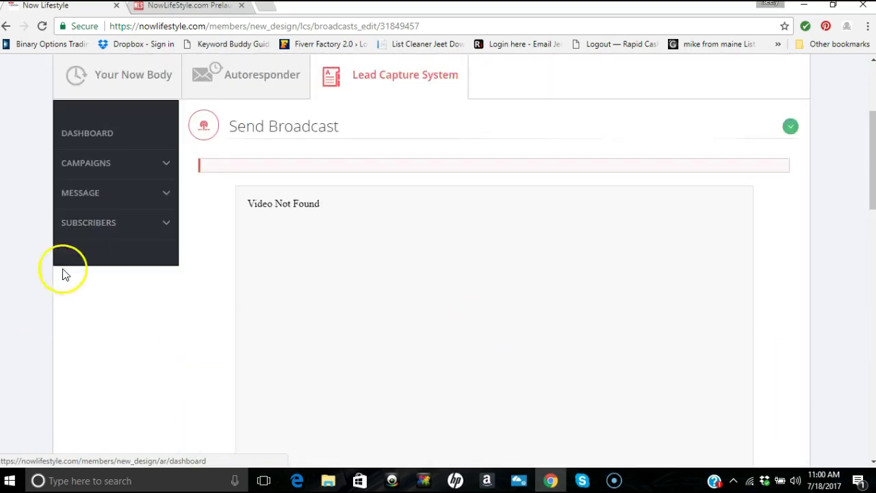
left_click(120, 199)
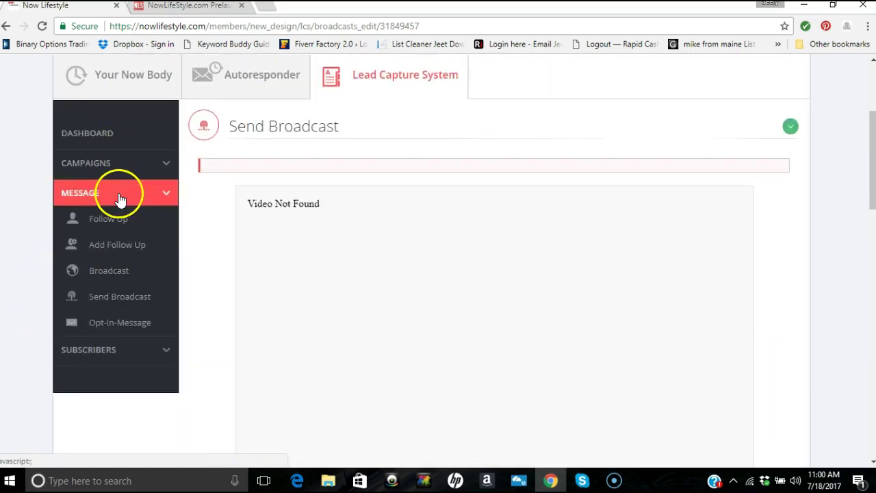
left_click(115, 301)
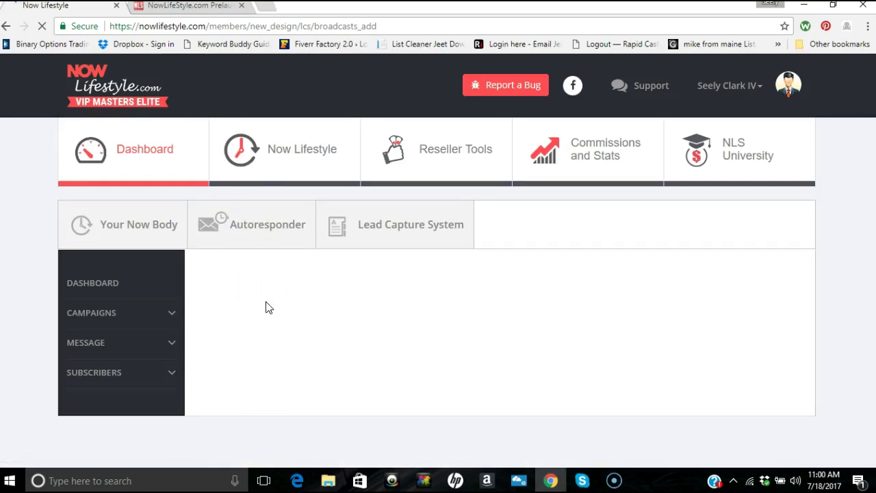
left_click(267, 305)
scroll(267, 304, "down", 1)
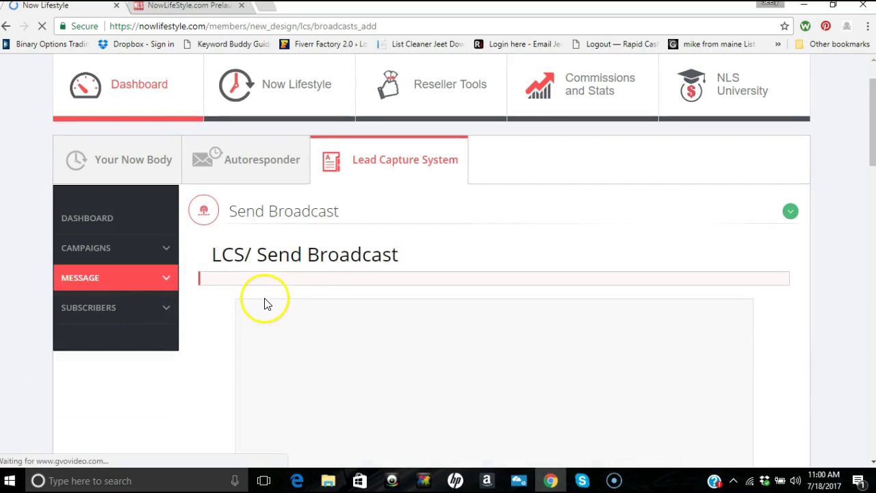
scroll(267, 304, "down", 5)
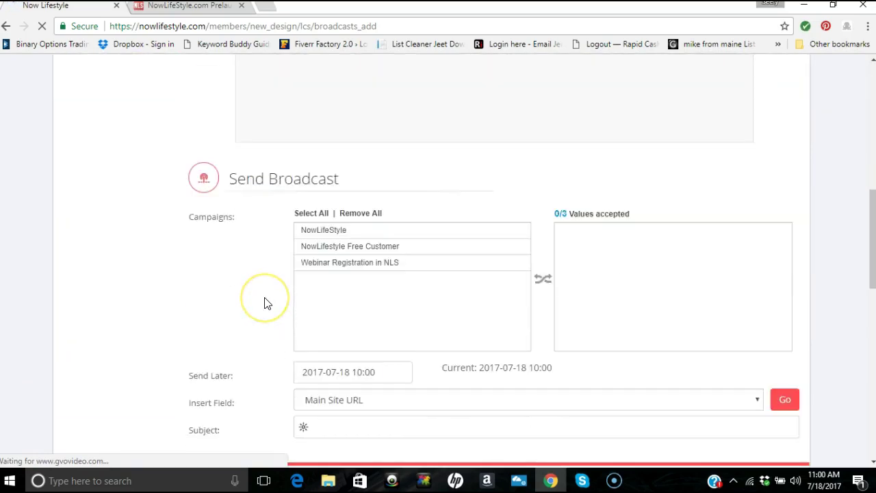
Add the NowLifeStyle campaign to the new broadcast's recipients and open the calendar for its send-later date
left_click(335, 231)
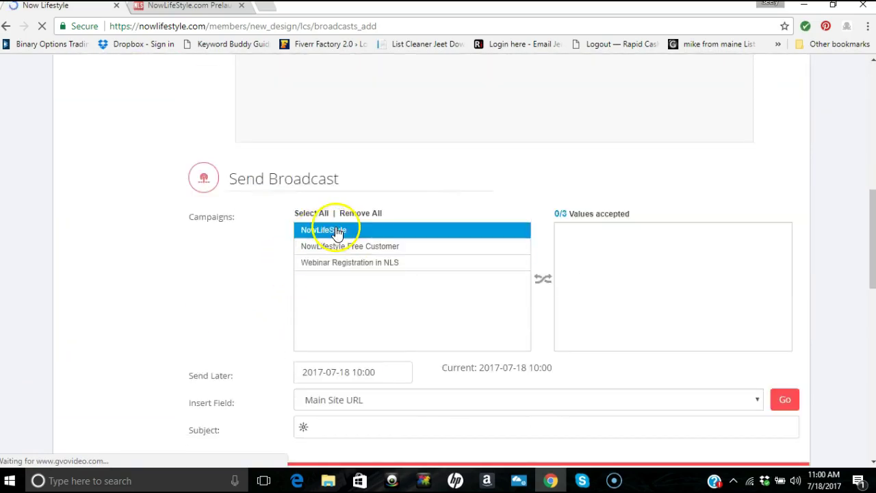
left_click(335, 231)
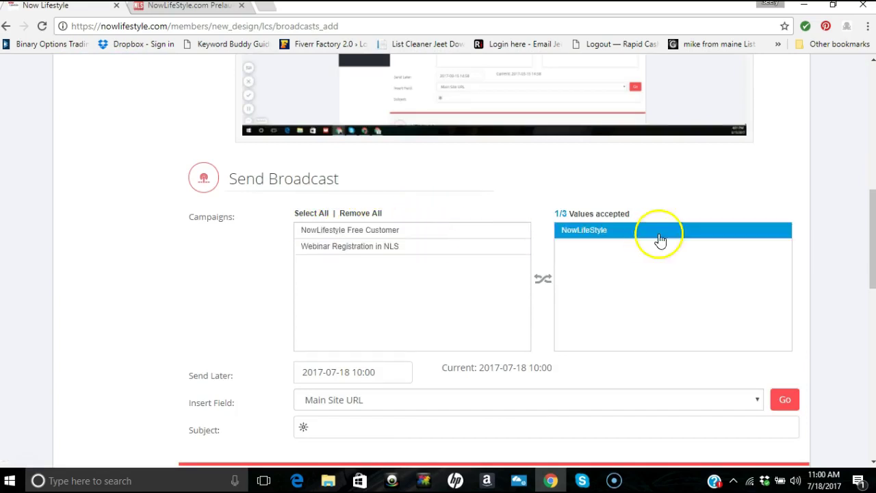
left_click(391, 371)
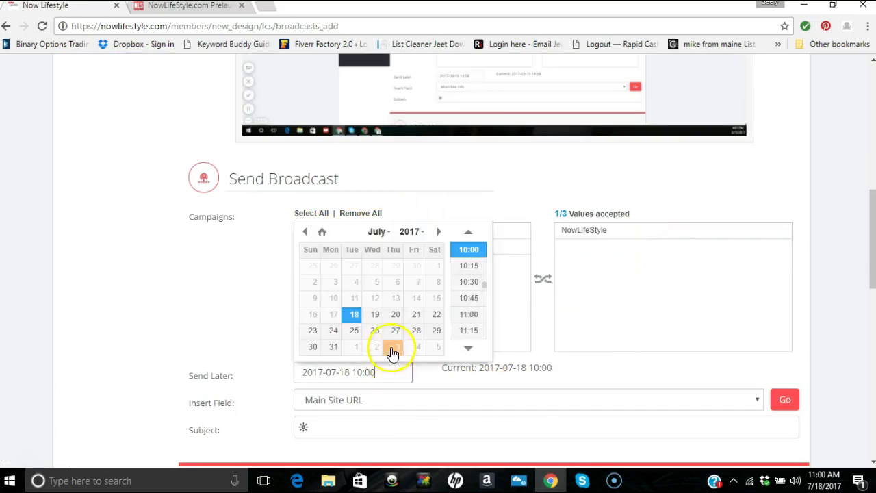
scroll(392, 353, "down", 8)
scroll(205, 240, "up", 6)
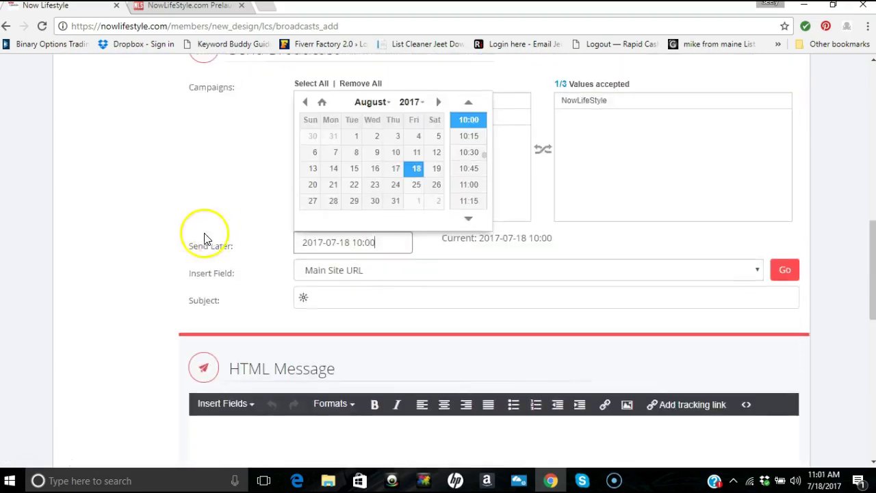
Leave the new broadcast form for the Broadcast Messages list and review the pending broadcasts
scroll(205, 239, "up", 5)
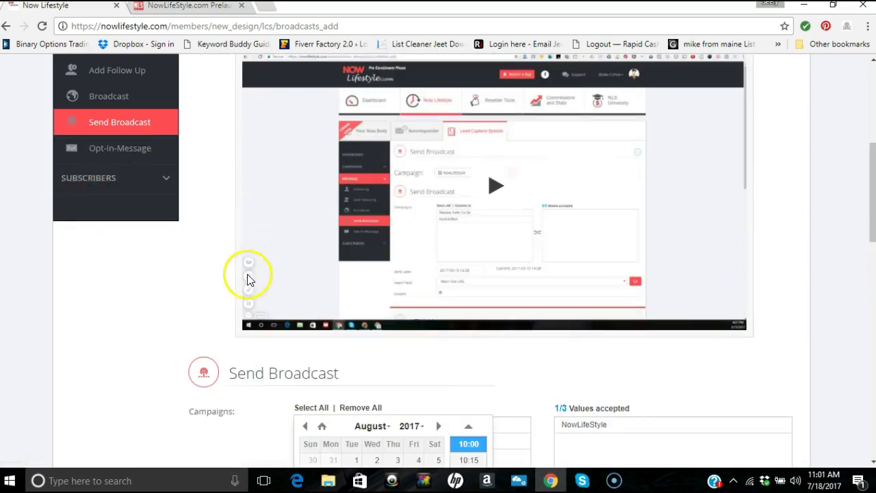
scroll(203, 291, "up", 2)
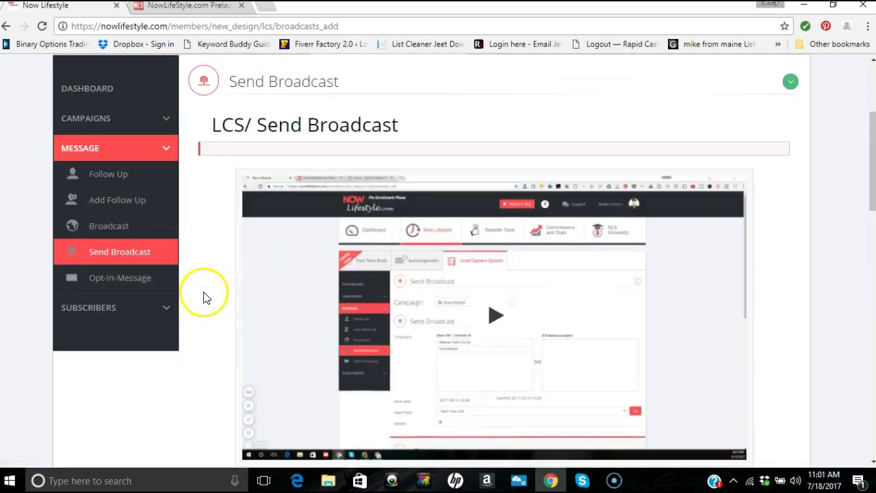
left_click(114, 233)
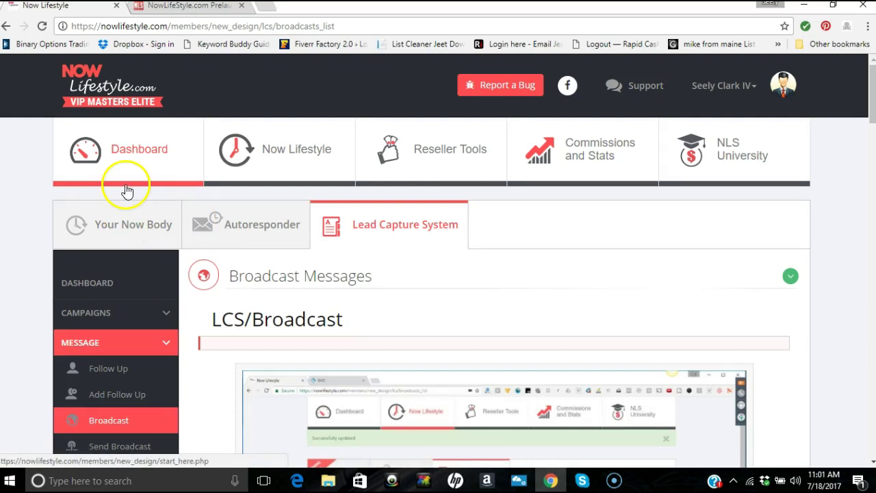
scroll(8, 194, "down", 2)
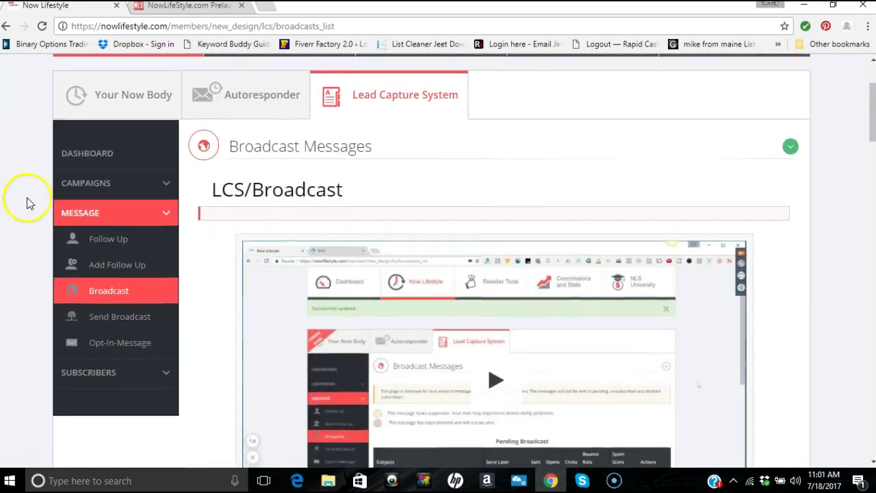
left_click(120, 213)
left_click(118, 212)
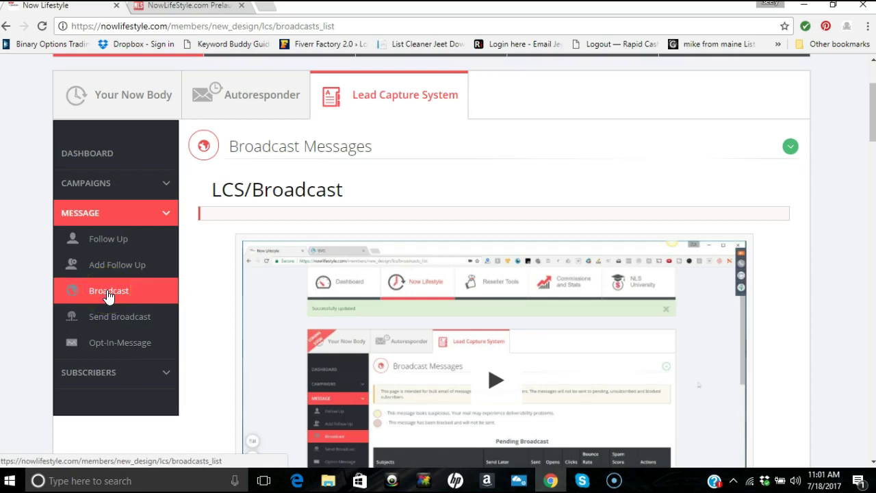
left_click(106, 316)
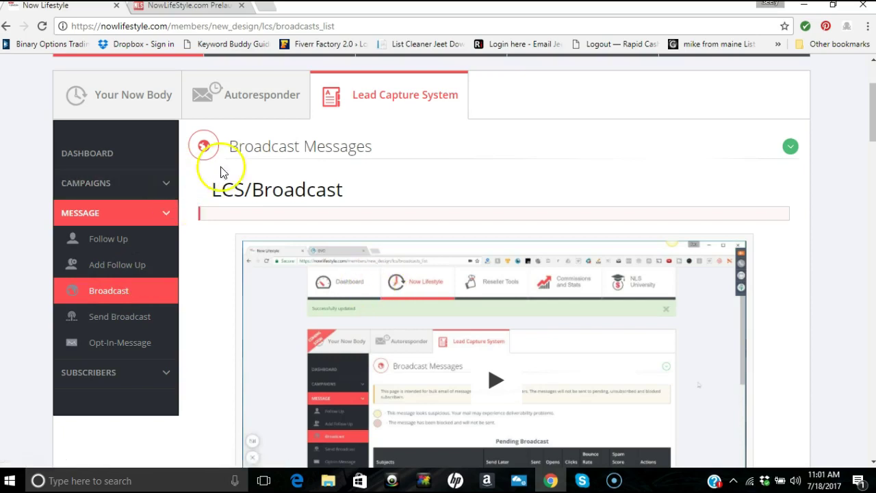
scroll(211, 219, "down", 3)
scroll(214, 222, "down", 5)
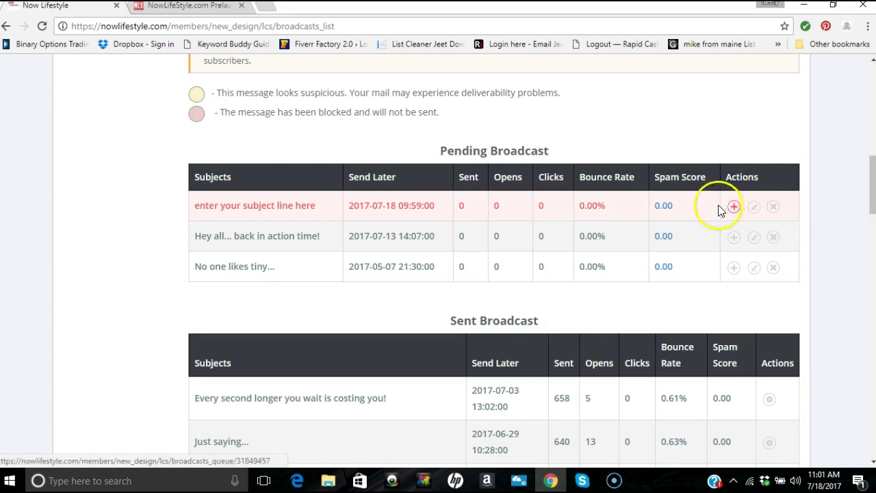
scroll(413, 194, "up", 10)
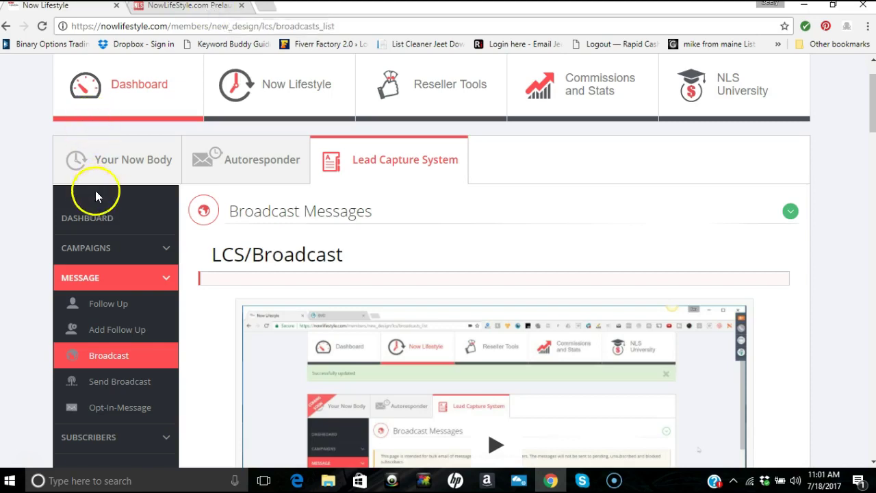
scroll(175, 92, "up", 1)
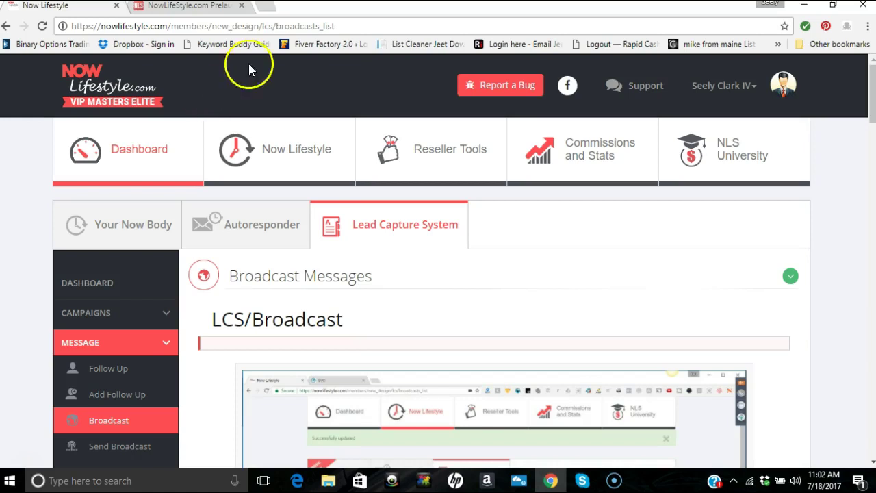
Look at the prelaunch opt-in page in the other browser tab and check the pending broadcasts in the broadcast list
left_click(207, 9)
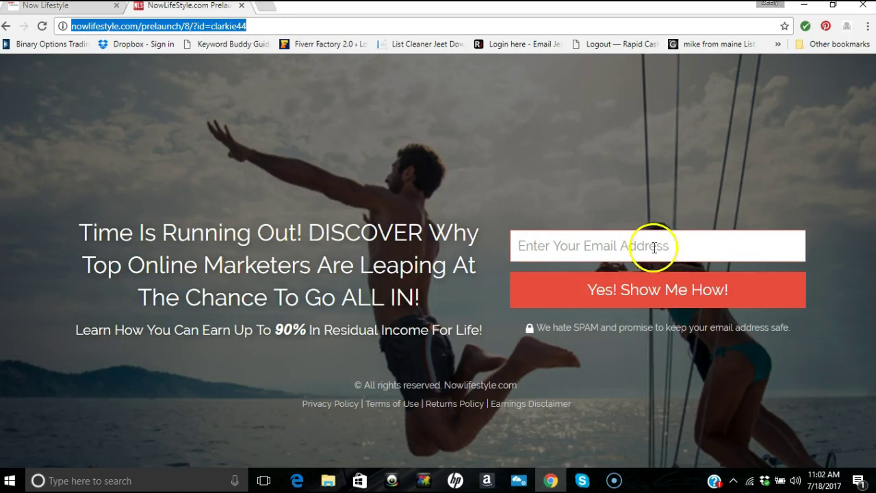
left_click(82, 10)
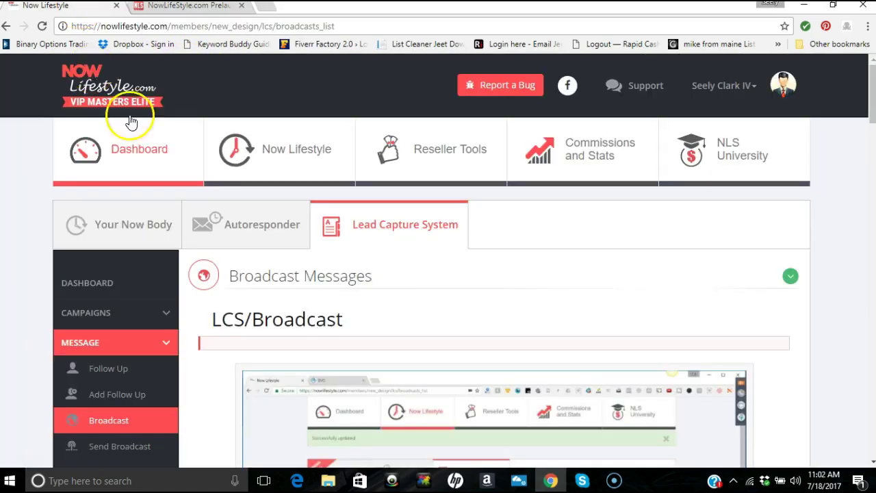
scroll(231, 179, "down", 3)
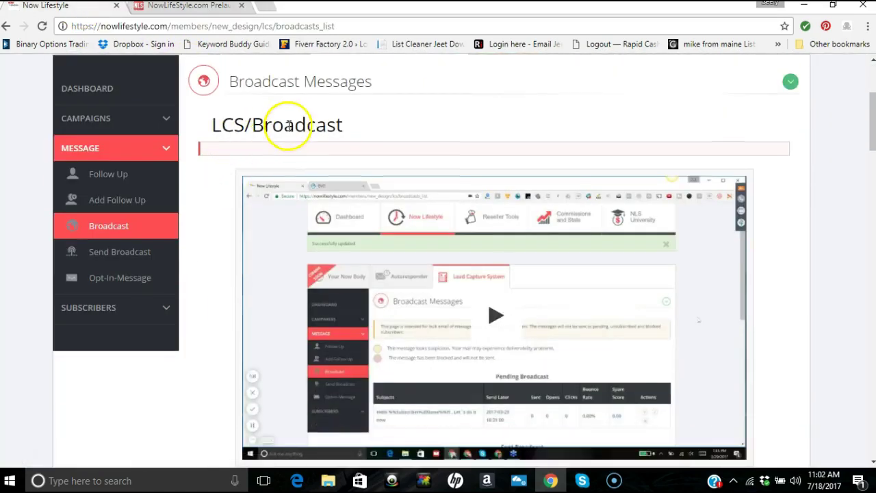
scroll(399, 348, "up", 1)
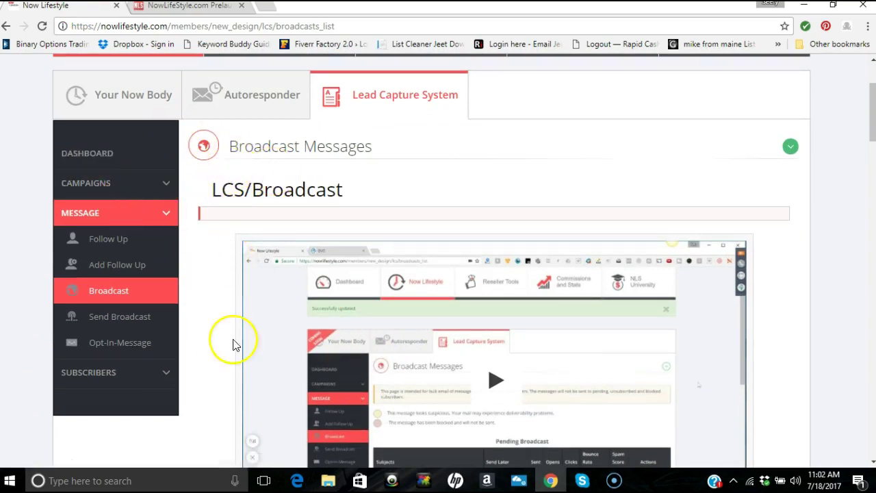
scroll(246, 322, "down", 4)
scroll(272, 303, "down", 3)
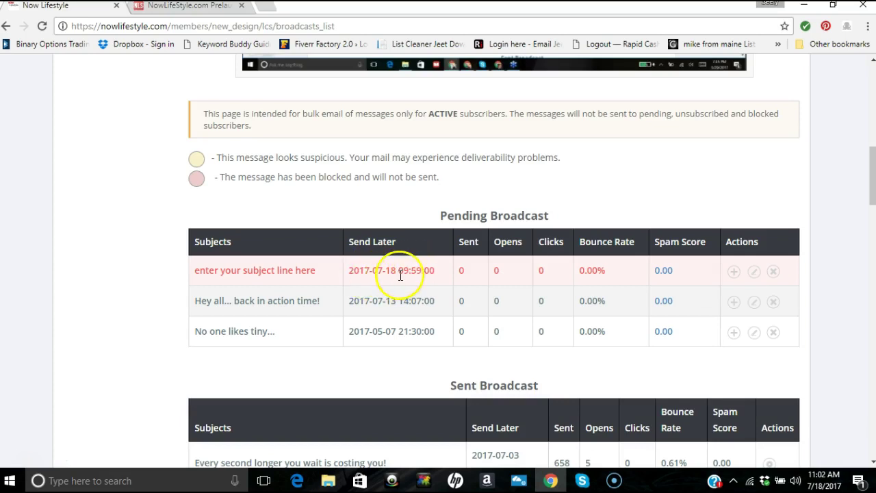
scroll(404, 267, "up", 5)
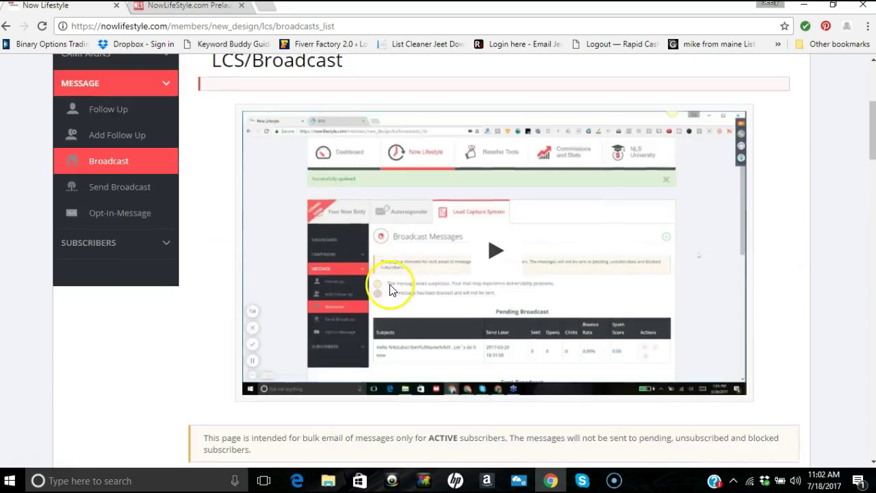
scroll(390, 290, "up", 2)
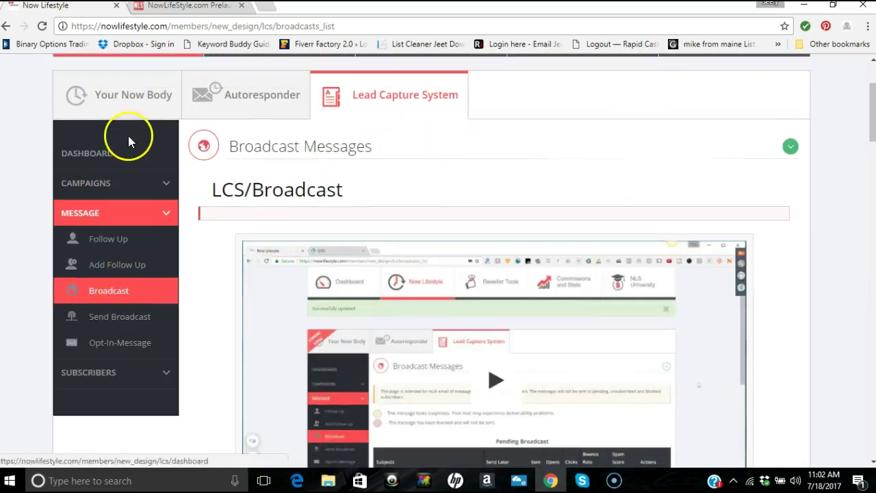
Open the members area Dashboard and view its welcome page
scroll(131, 114, "up", 2)
left_click(130, 159)
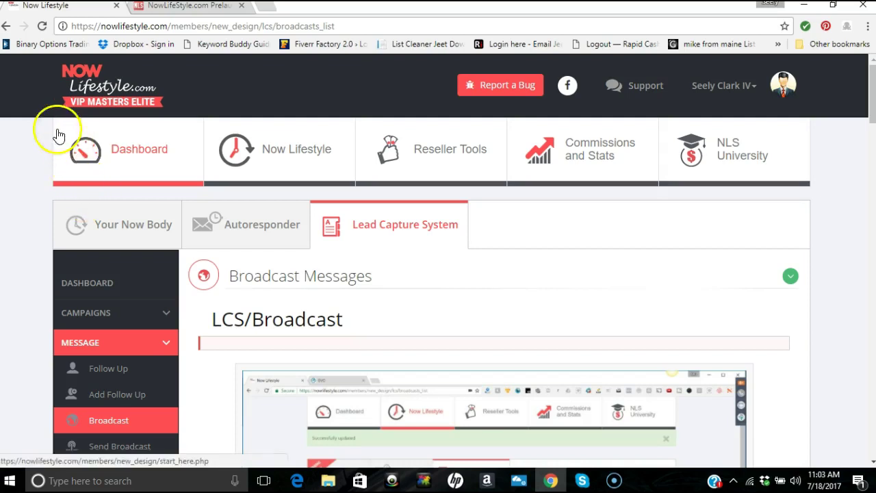
scroll(36, 77, "down", 1)
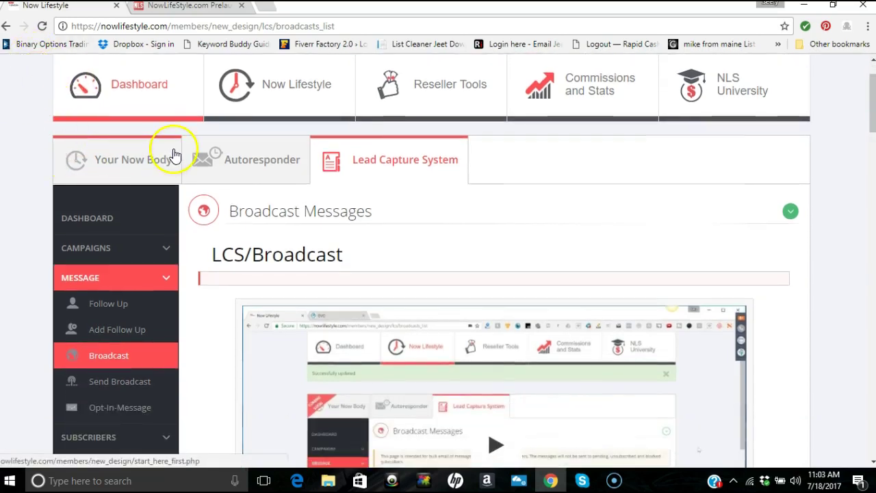
scroll(174, 155, "down", 3)
scroll(176, 152, "up", 4)
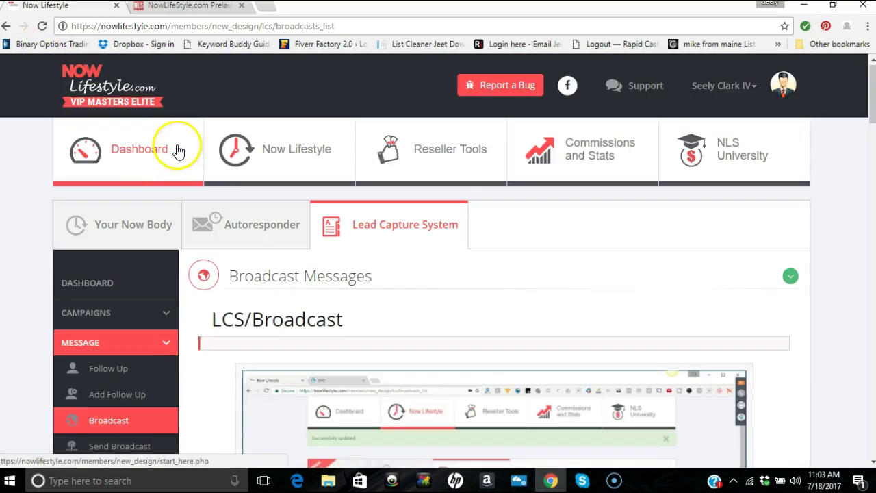
left_click(142, 153)
left_click(141, 156)
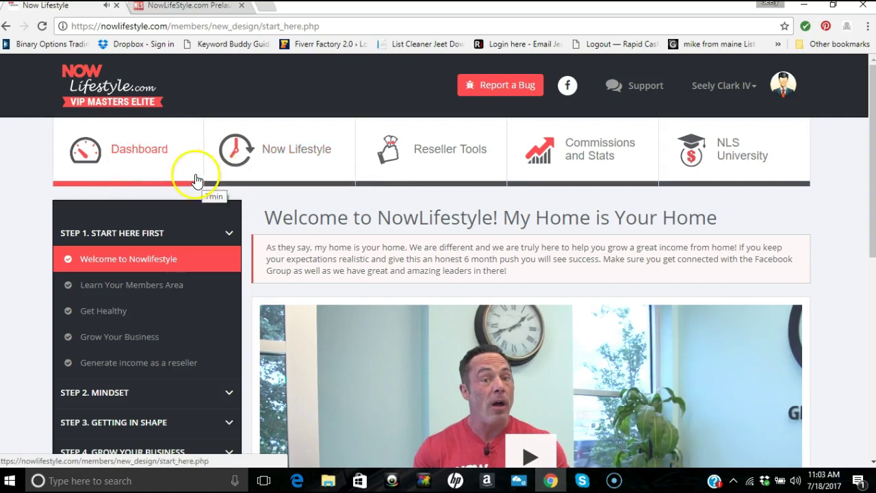
scroll(185, 183, "down", 2)
scroll(185, 183, "up", 2)
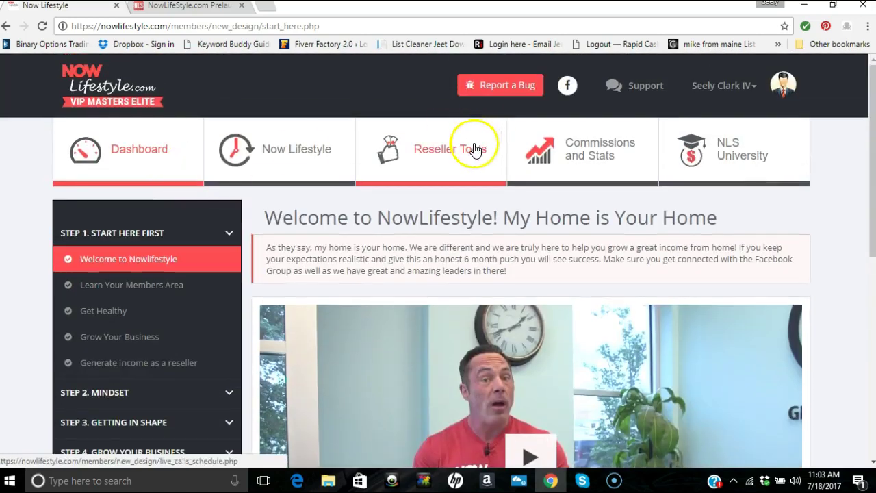
Open the Promo Links/CPA Stats page in Reseller Tools and look through the available base links
left_click(472, 148)
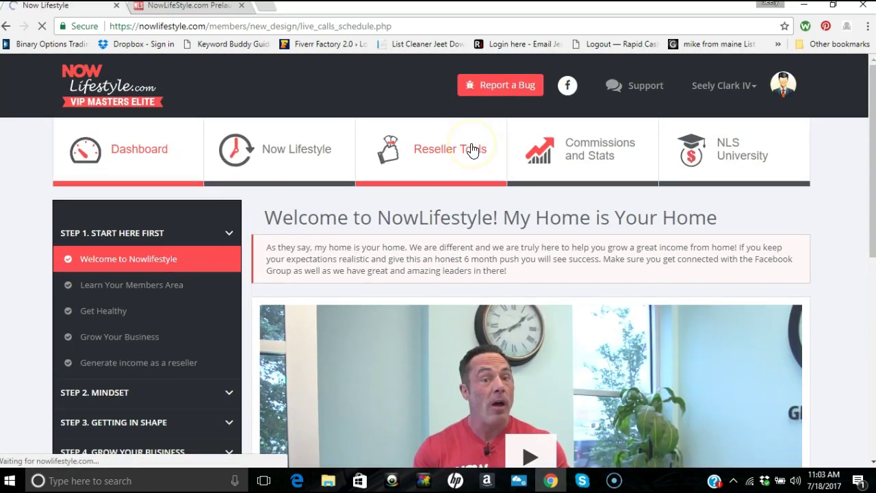
scroll(168, 233, "down", 2)
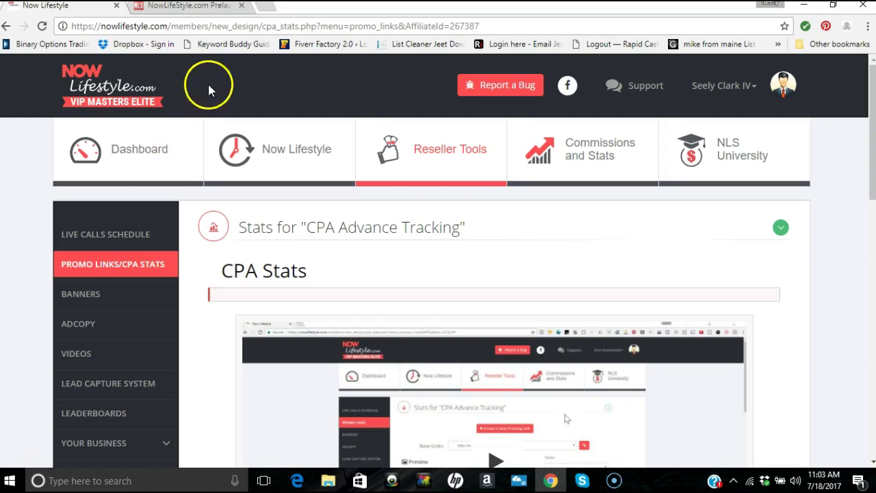
scroll(414, 137, "down", 6)
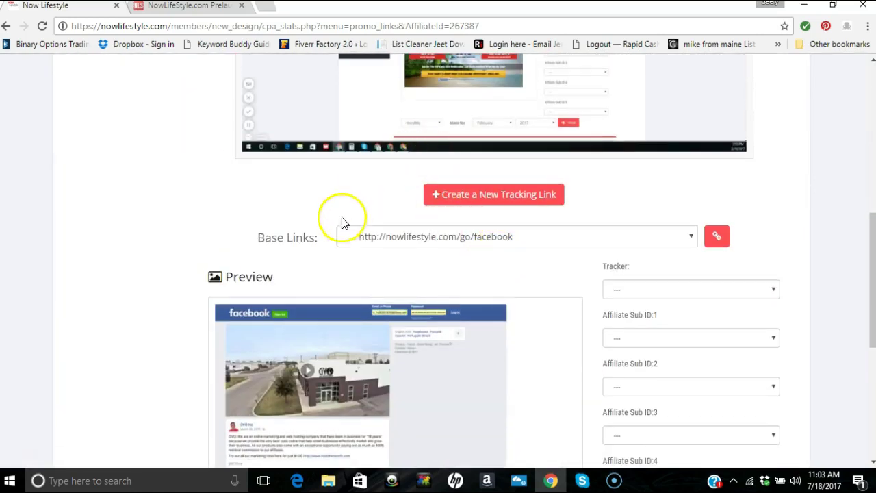
mouse_move(290, 362)
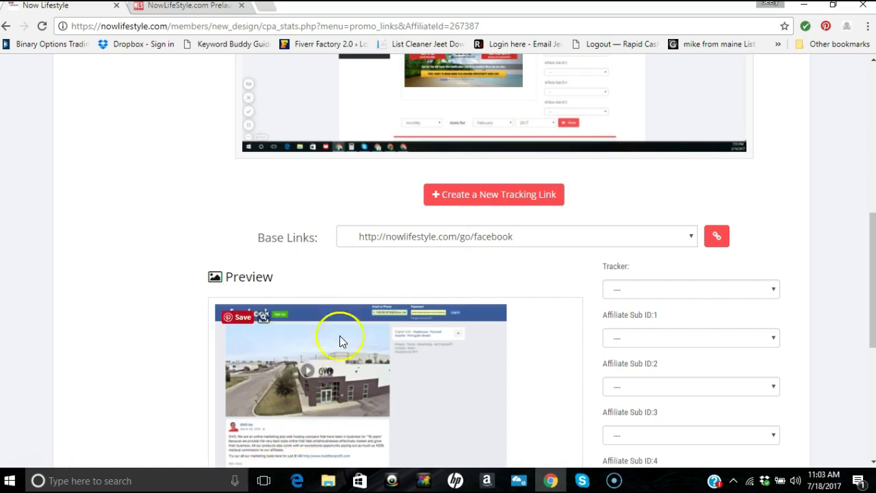
left_click(469, 245)
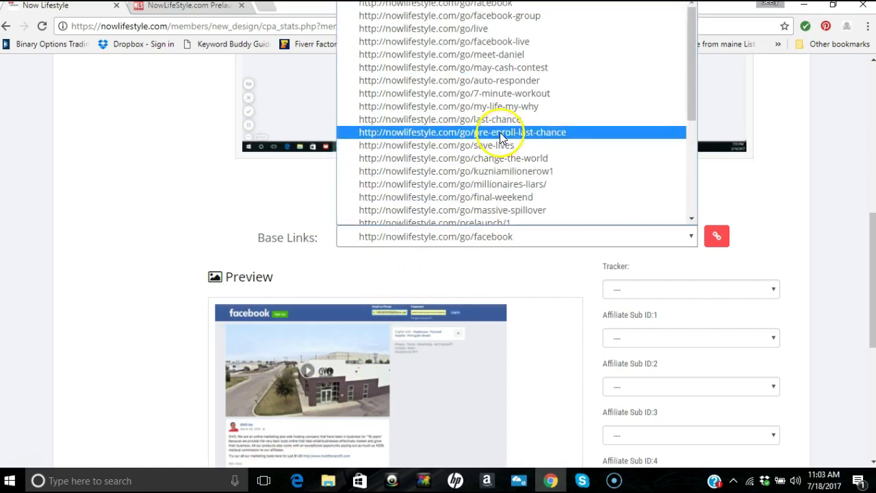
scroll(534, 299, "down", 2)
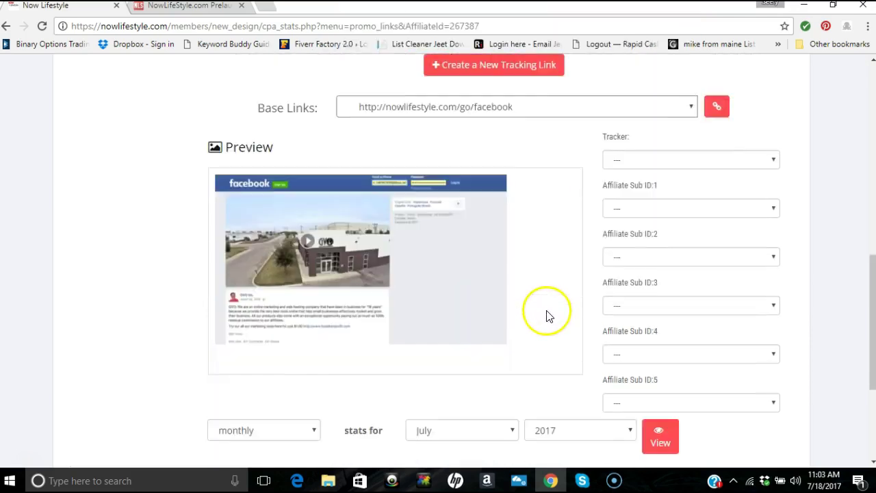
left_click(554, 117)
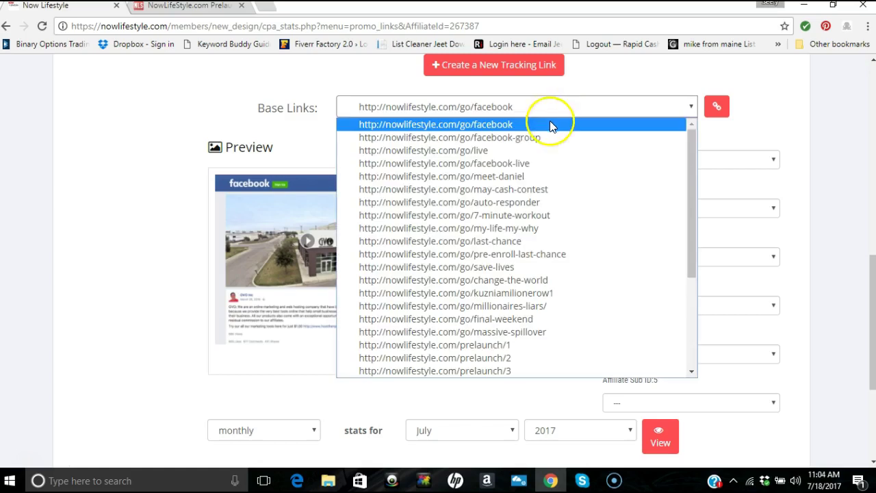
scroll(510, 253, "down", 3)
scroll(508, 257, "down", 1)
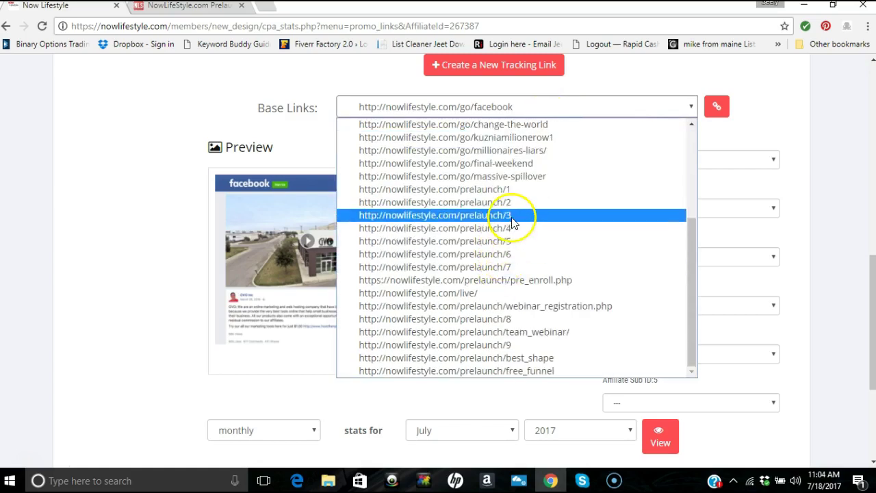
left_click(494, 327)
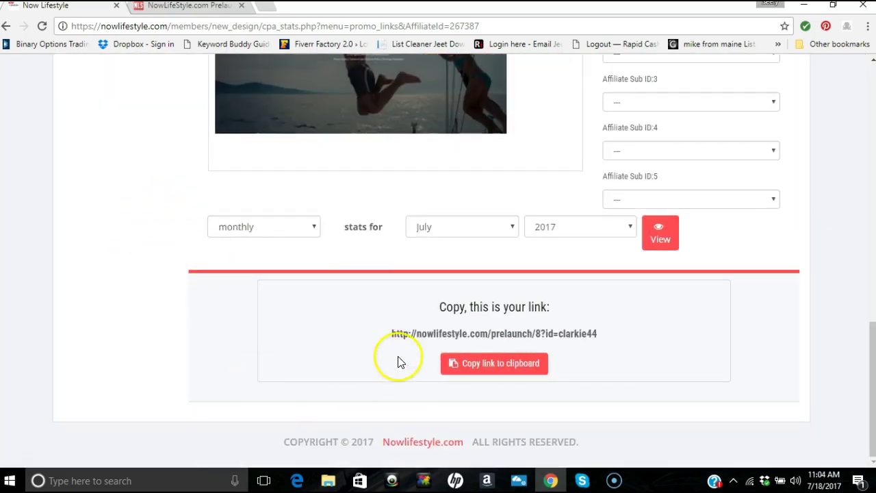
left_click(483, 368)
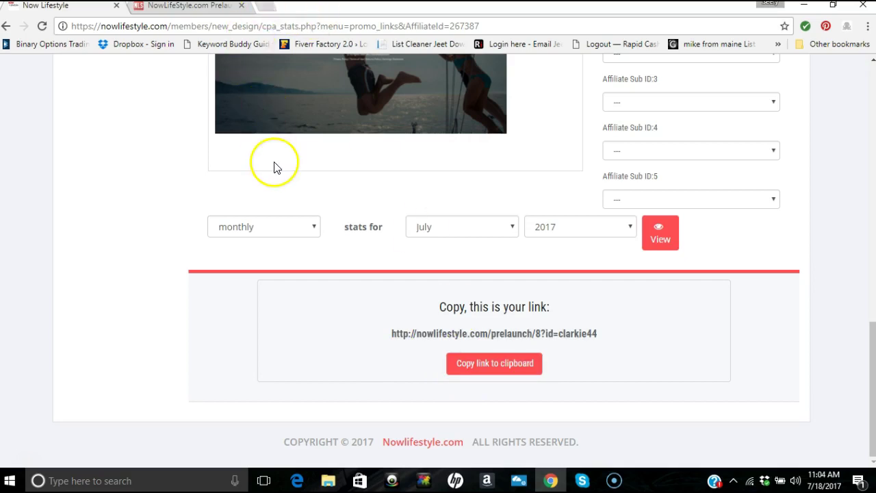
Review the CPA Stats page and the preview of the selected prelaunch page
left_click(267, 219)
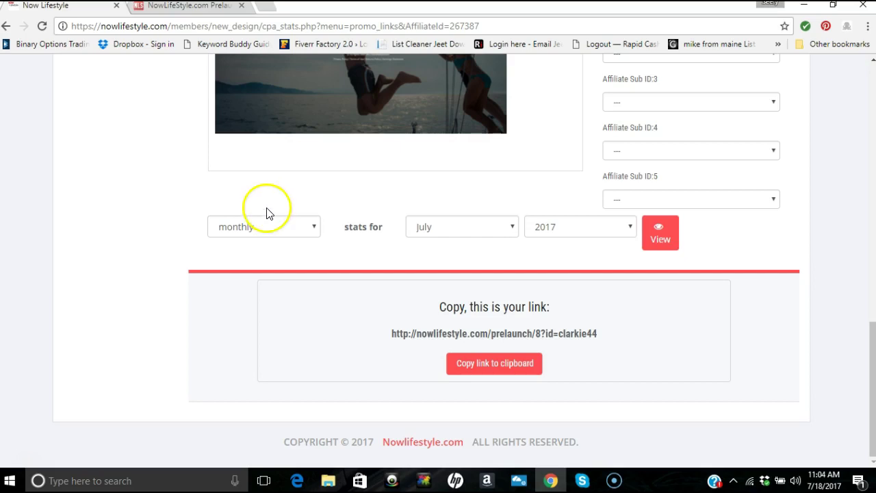
scroll(268, 212, "up", 8)
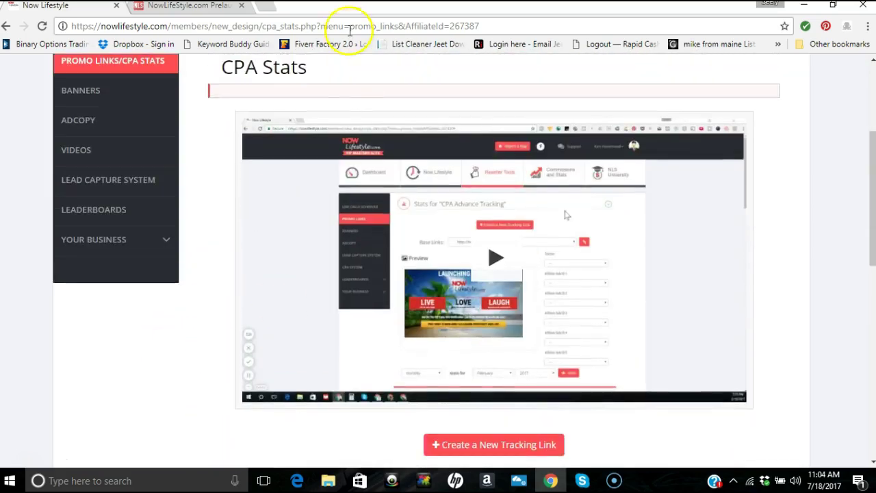
scroll(388, 210, "down", 3)
scroll(388, 210, "down", 3)
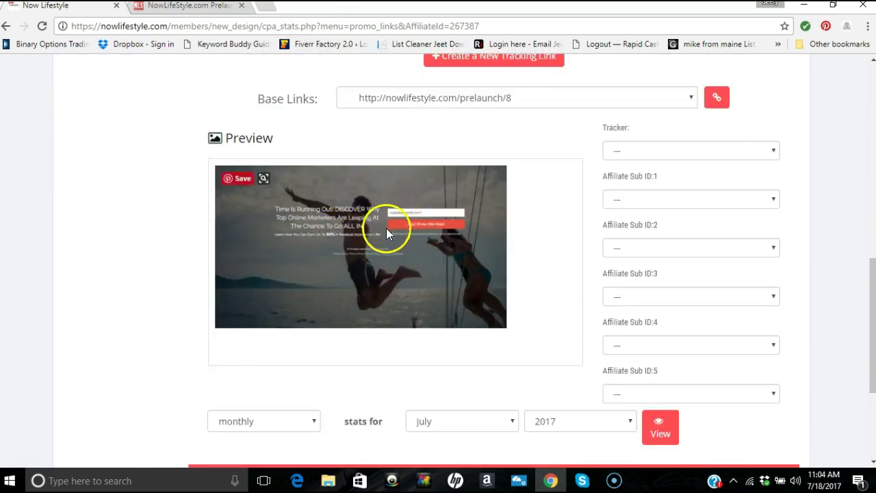
scroll(340, 238, "up", 6)
scroll(120, 191, "up", 2)
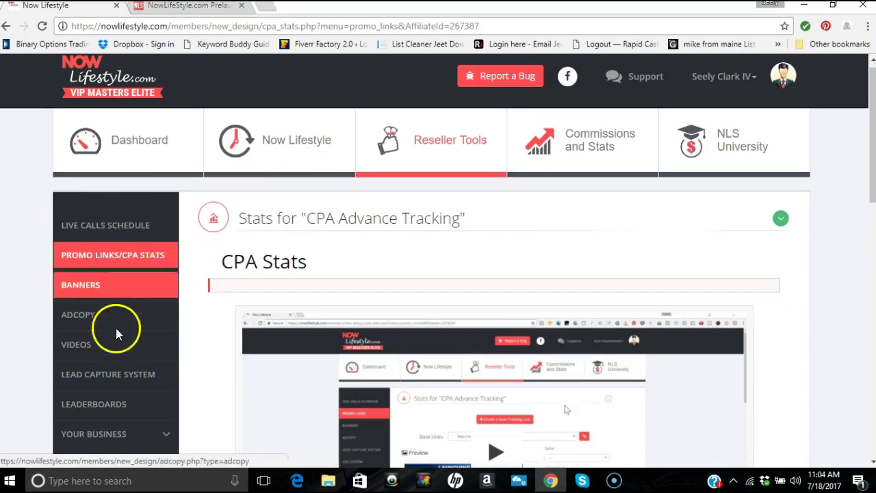
Open the Lead Capture System dashboard, show its message options and look over the campaign list
left_click(93, 377)
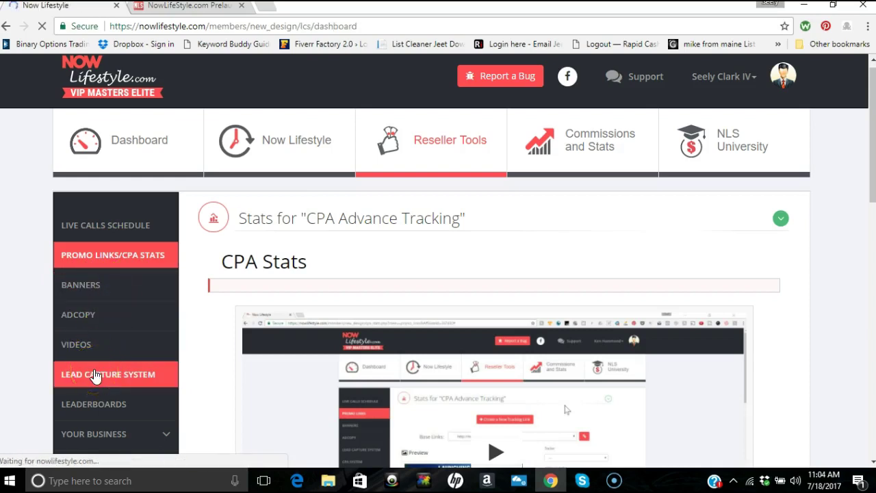
scroll(129, 296, "down", 1)
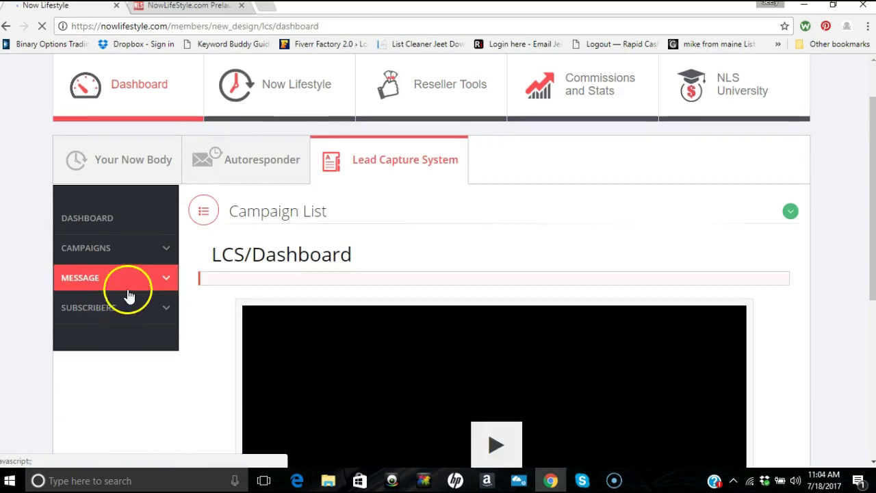
scroll(129, 296, "down", 1)
left_click(134, 212)
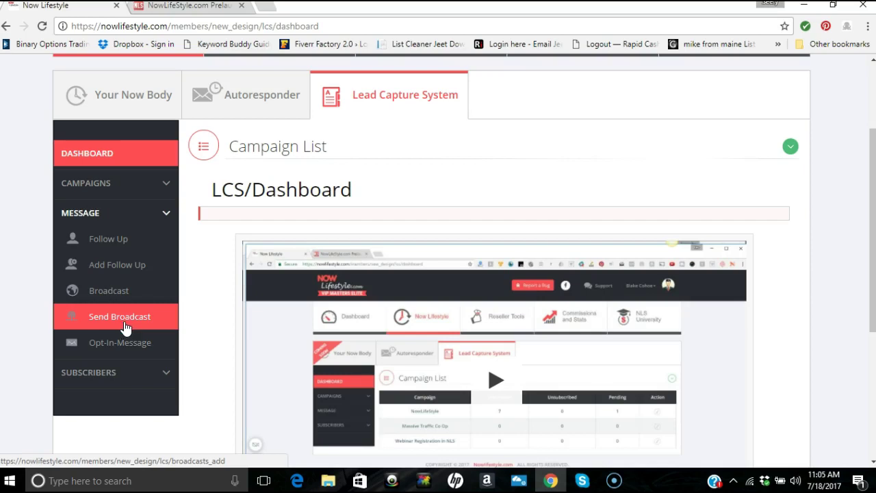
scroll(125, 325, "down", 2)
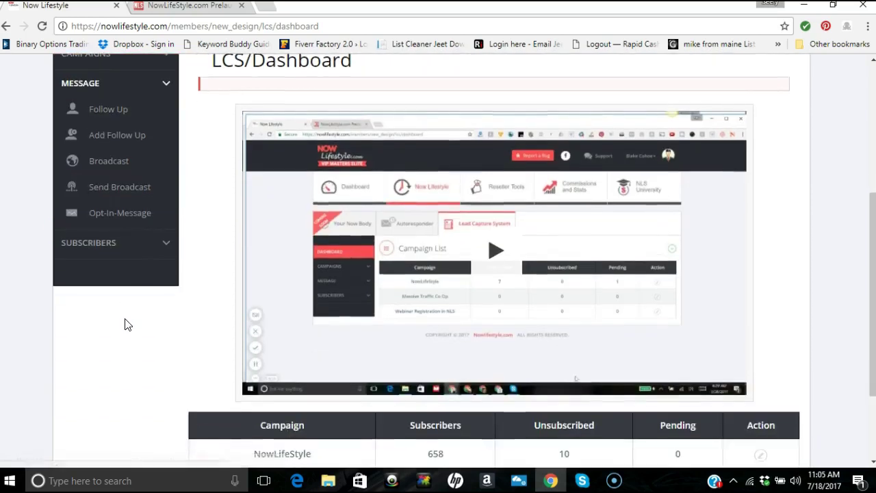
scroll(125, 324, "down", 2)
scroll(124, 325, "up", 4)
Open the Broadcast Messages list and review the pending and sent broadcasts
left_click(113, 299)
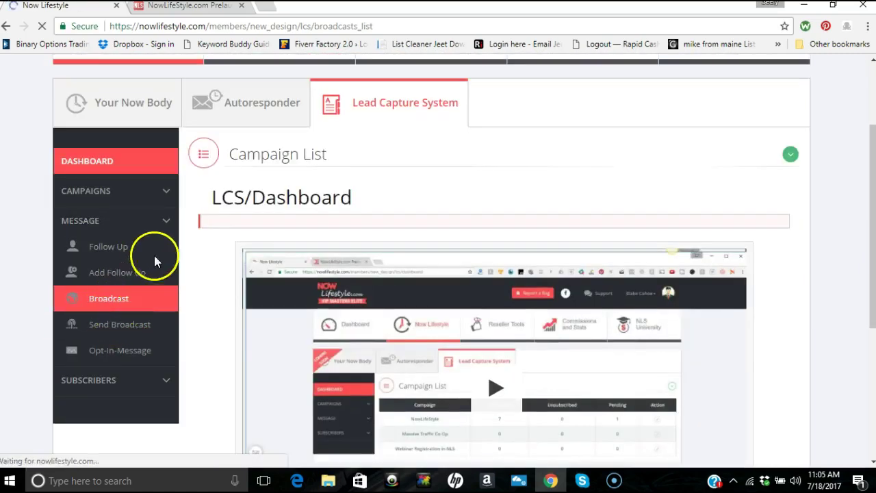
scroll(247, 233, "down", 8)
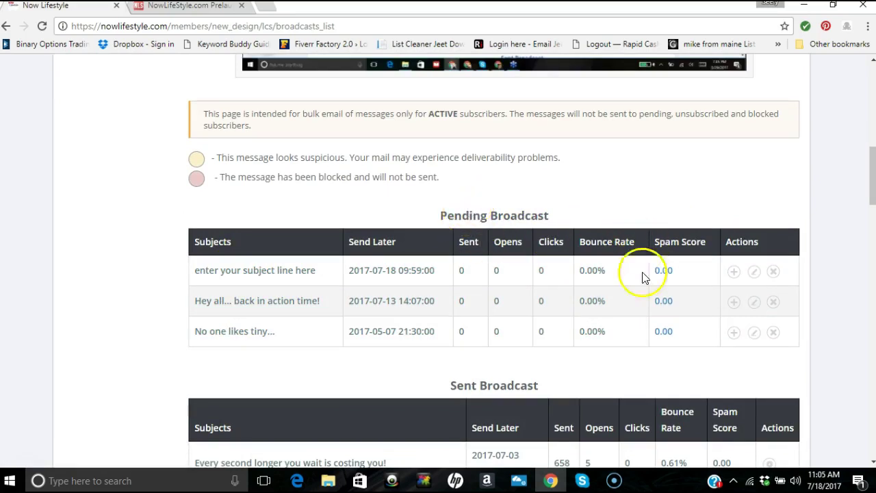
scroll(431, 190, "up", 8)
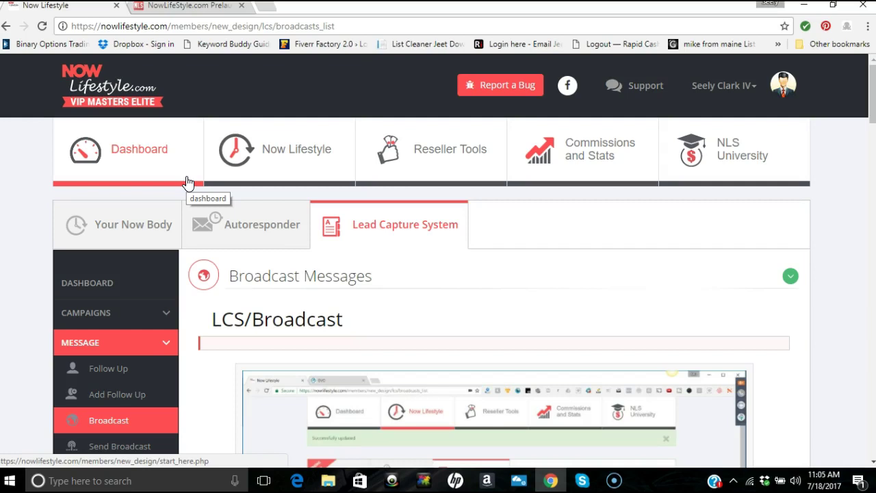
left_click(104, 230)
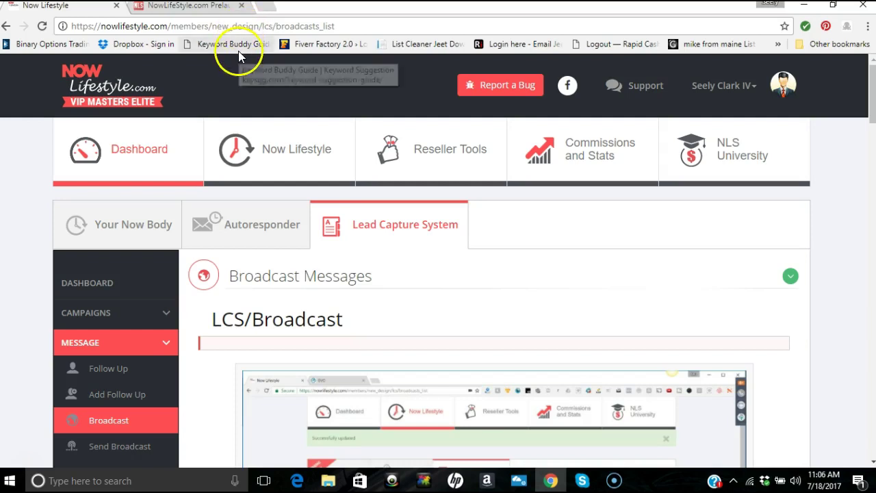
Open PageRankCafe in a new browser tab and log in with the saved credentials
left_click(265, 6)
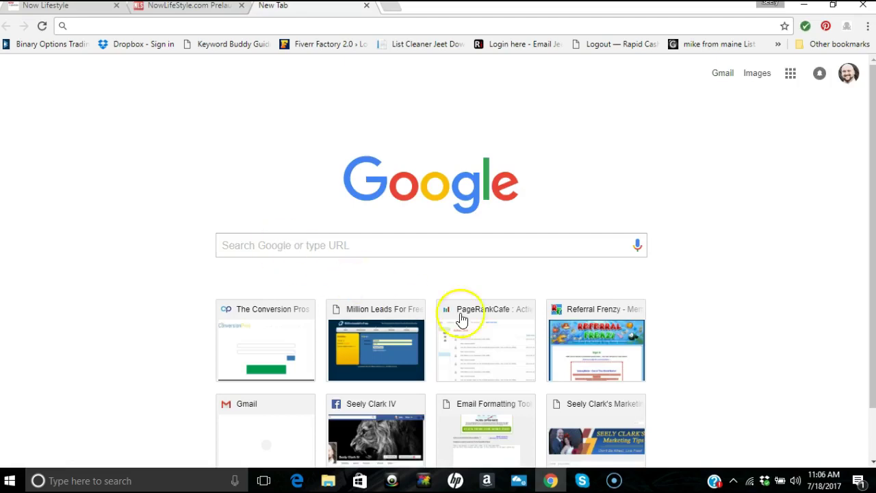
left_click(482, 362)
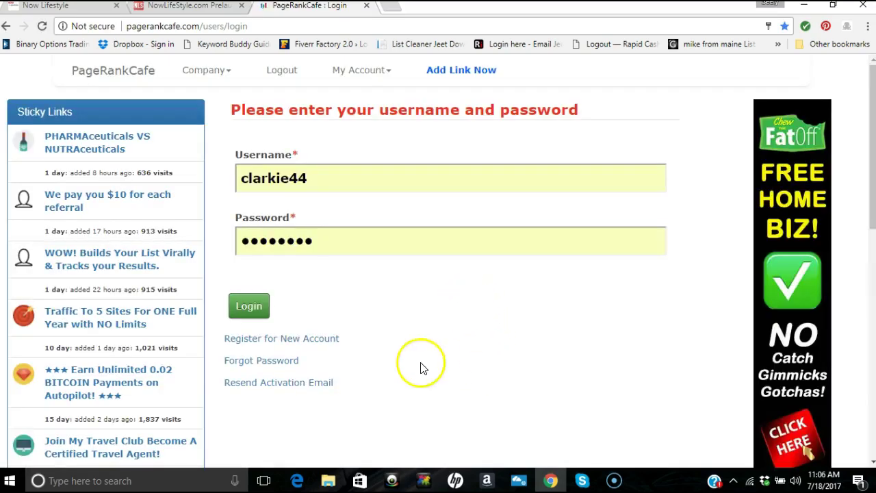
left_click(240, 310)
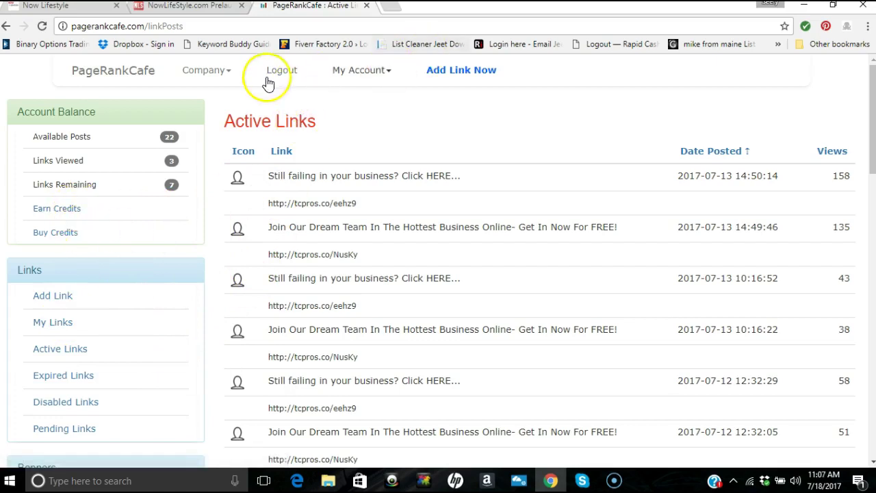
Start a new link in PageRankCafe and give it the title "Join the number one business here"
left_click(373, 73)
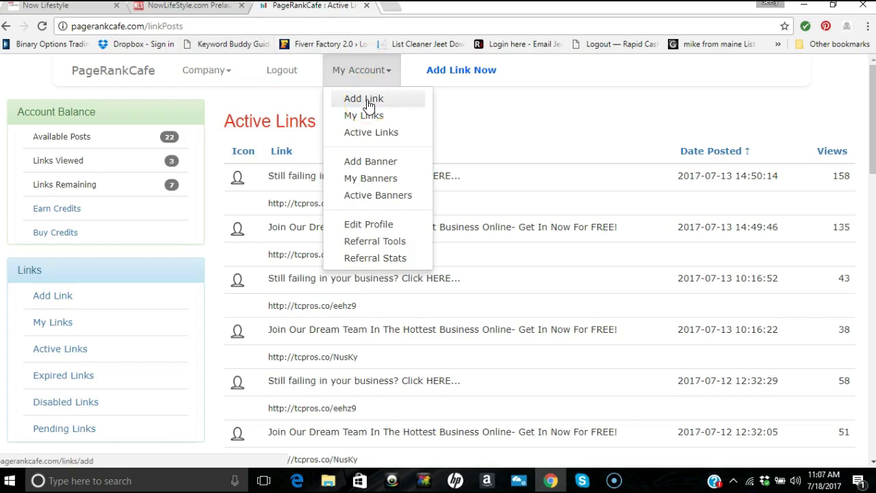
left_click(367, 102)
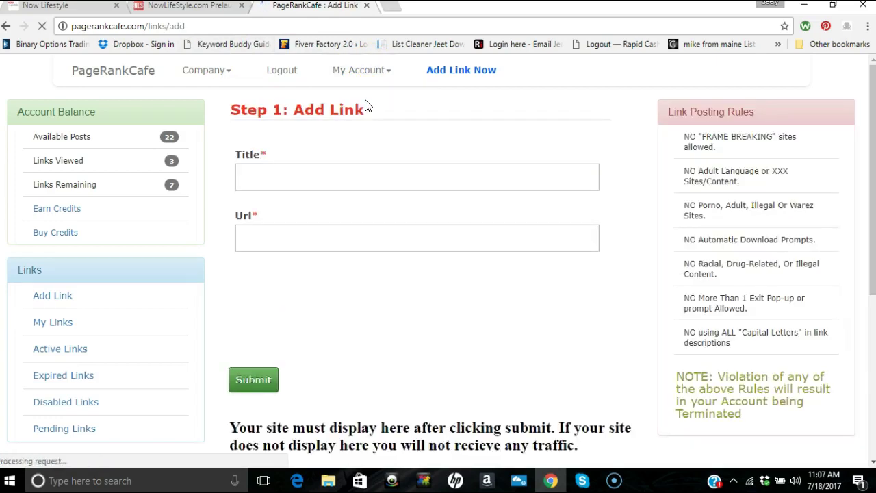
left_click(326, 175)
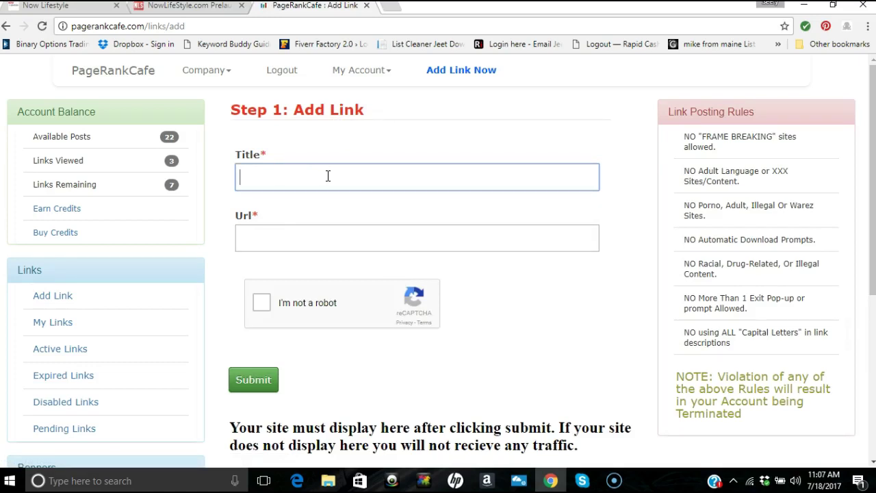
type("Join")
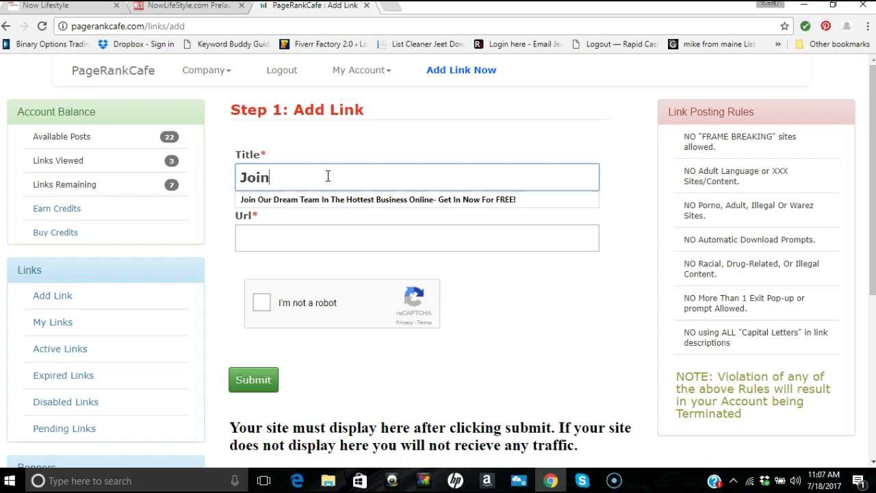
type(" the numbe")
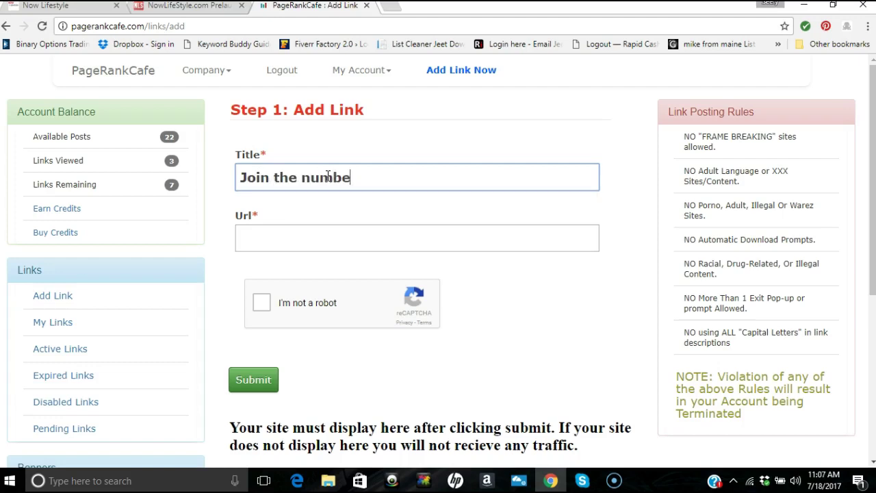
type("r one business")
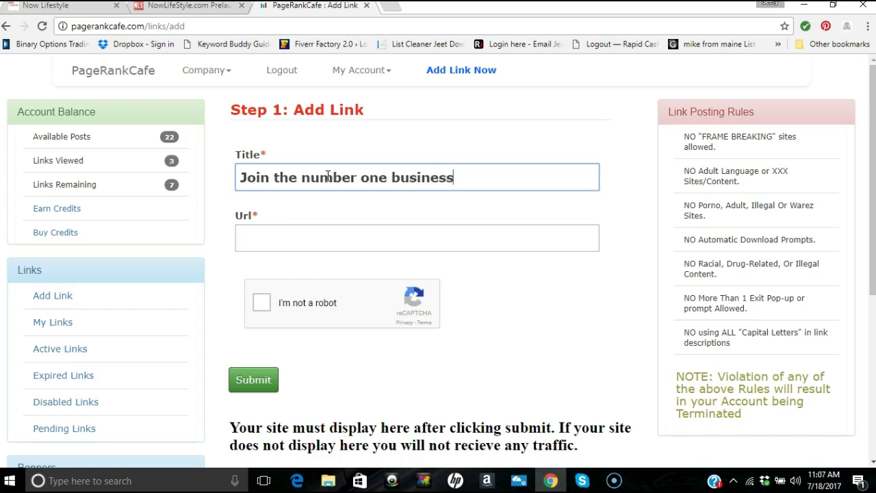
type("here")
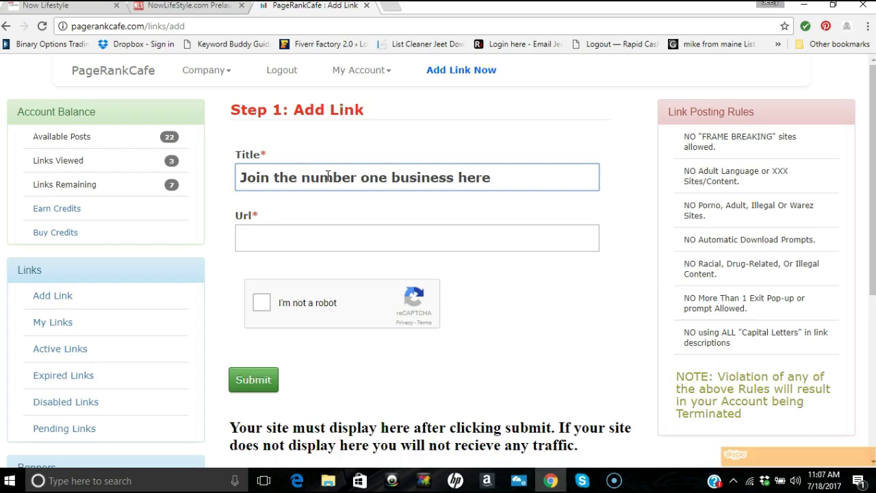
type(" f")
key("BackSpace")
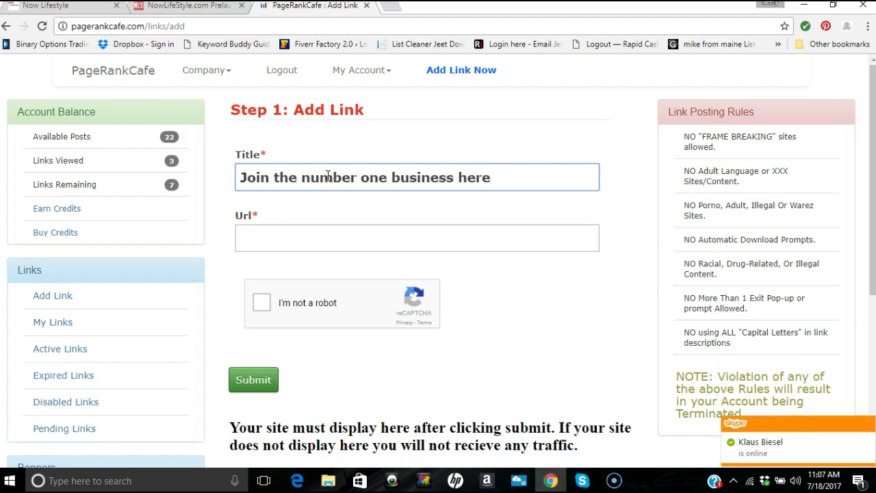
Copy the address of the open NowLifeStyle prelaunch page and enter it as the new PageRankCafe link's URL
left_click(239, 244)
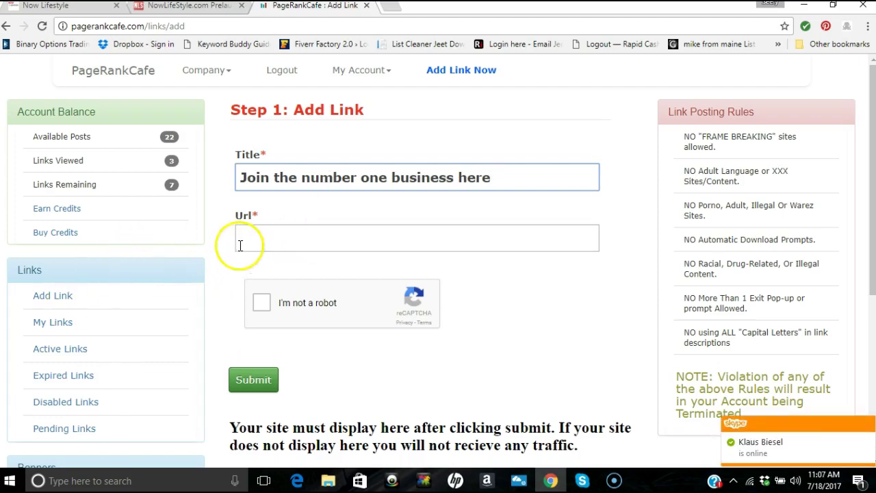
left_click(172, 8)
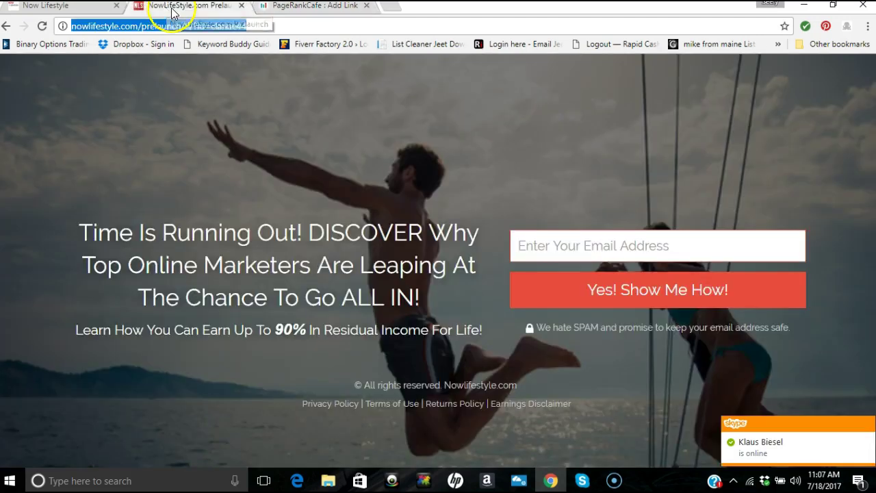
triple_click(247, 27)
key("ctrl+c")
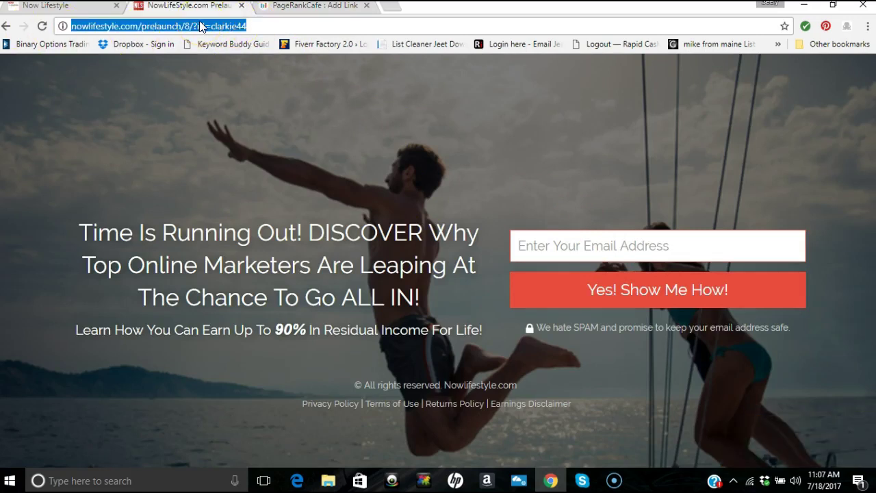
left_click(294, 7)
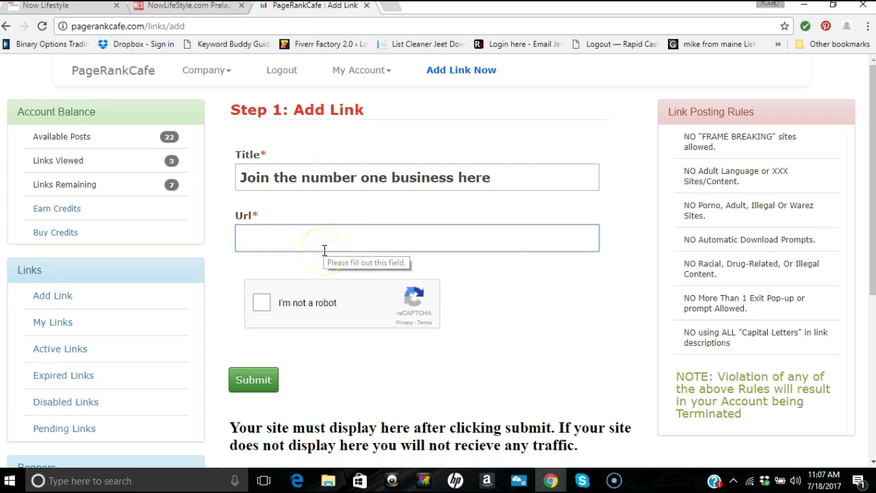
key("ctrl+v")
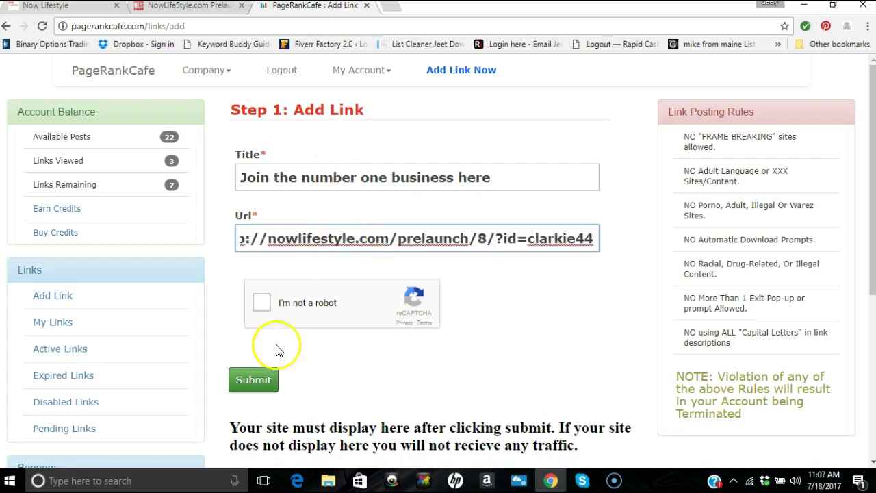
Try to submit the link after passing the robot check, confirming that the site displays correctly in the preview frame
left_click(262, 308)
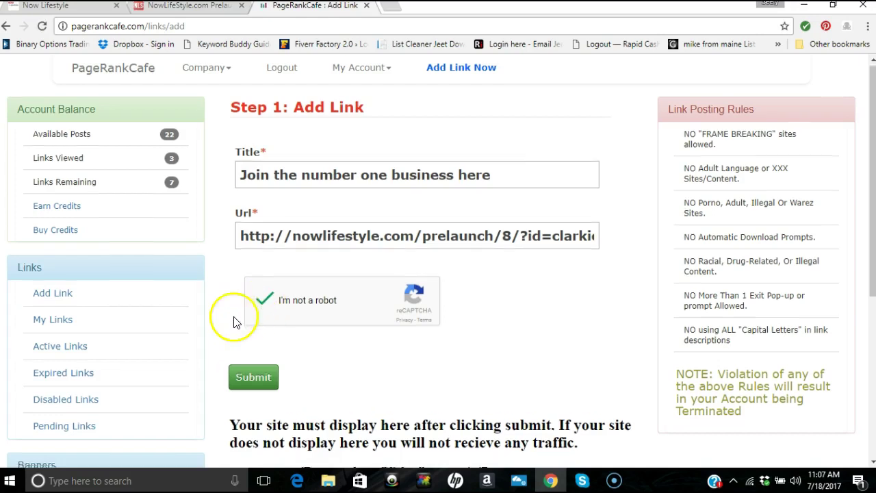
scroll(235, 294, "down", 2)
scroll(237, 264, "up", 2)
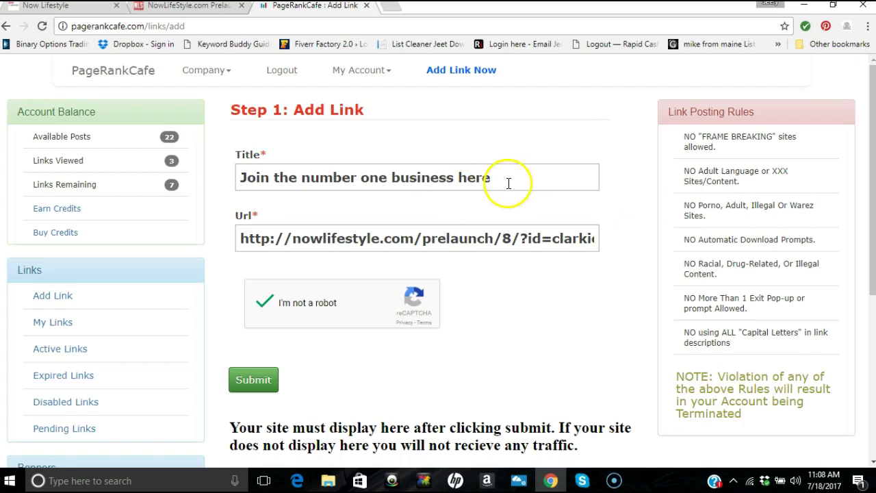
scroll(385, 219, "down", 3)
left_click(259, 250)
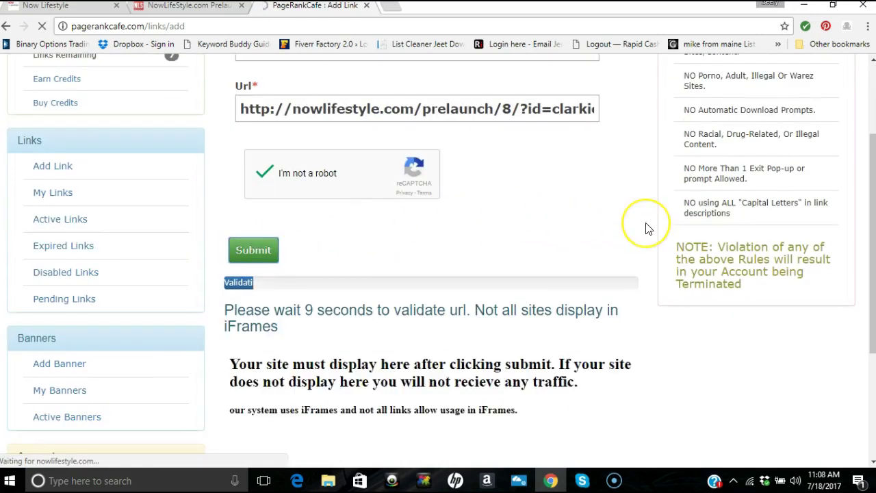
scroll(645, 228, "down", 1)
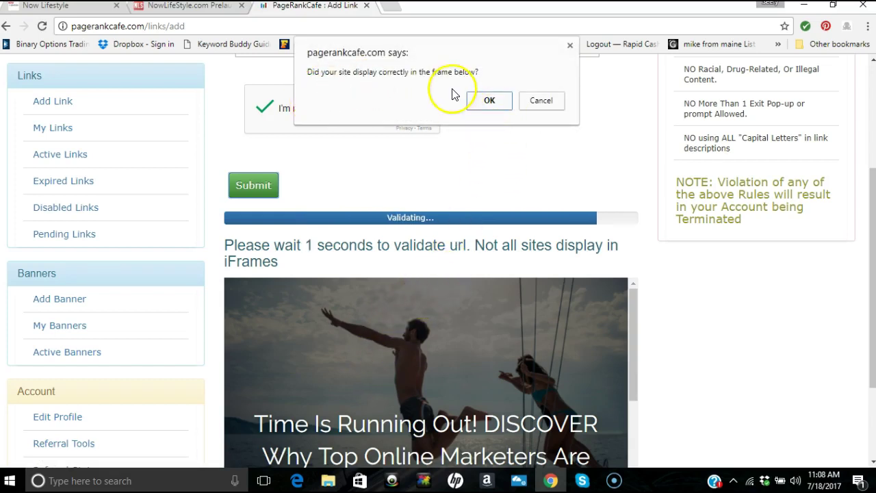
left_click(487, 103)
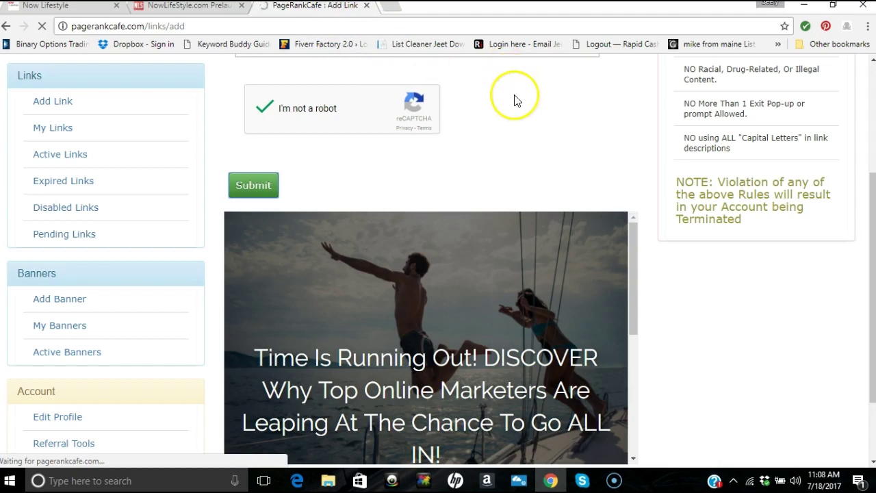
left_click(551, 142)
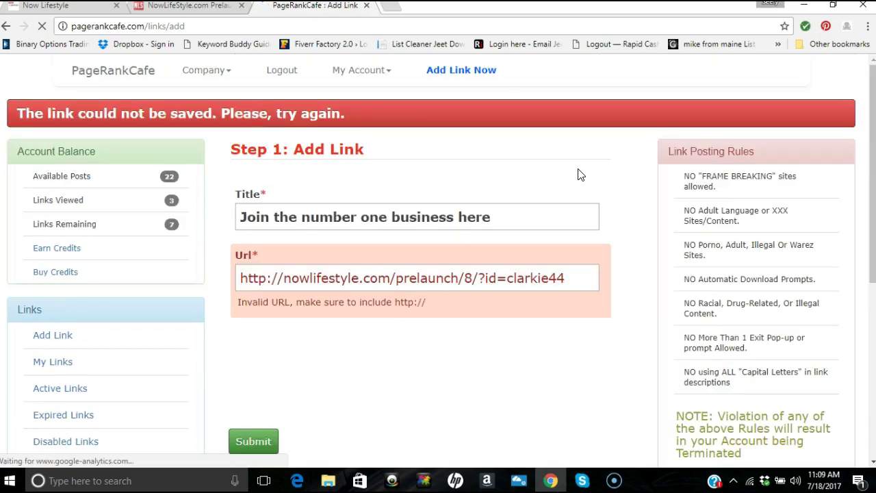
Try changing the link URL's prefix to https
left_click(567, 228)
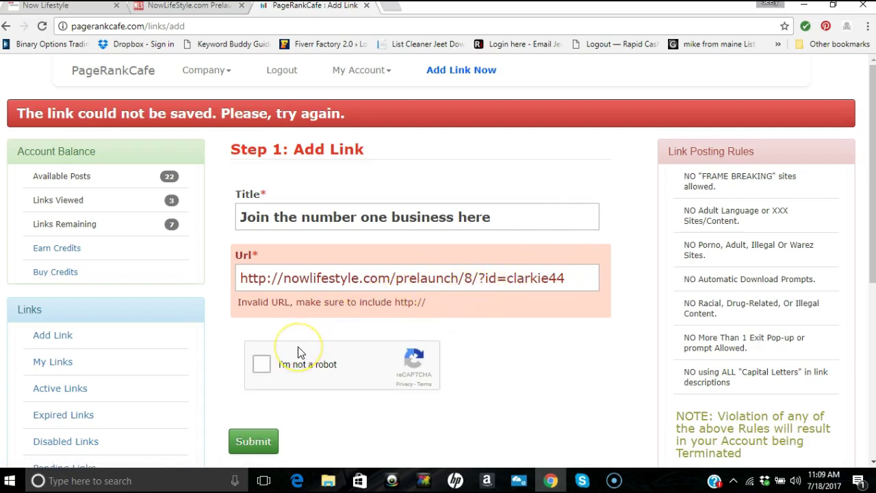
left_click(267, 283)
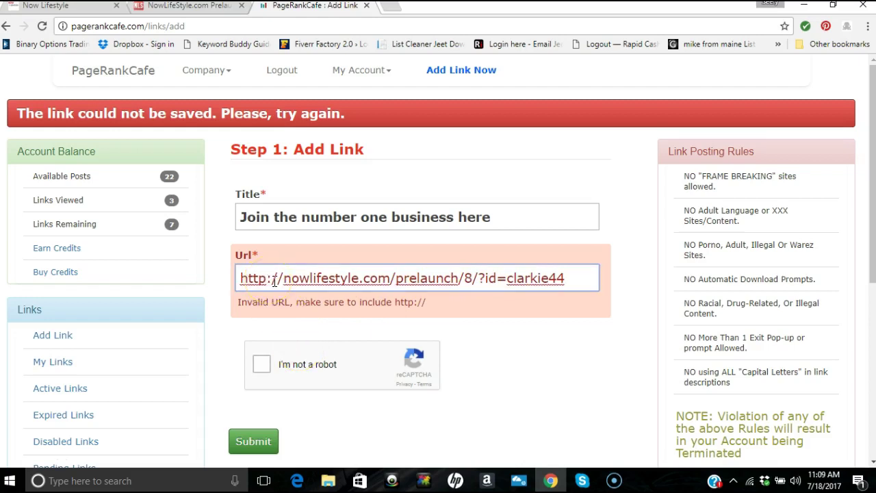
type("s")
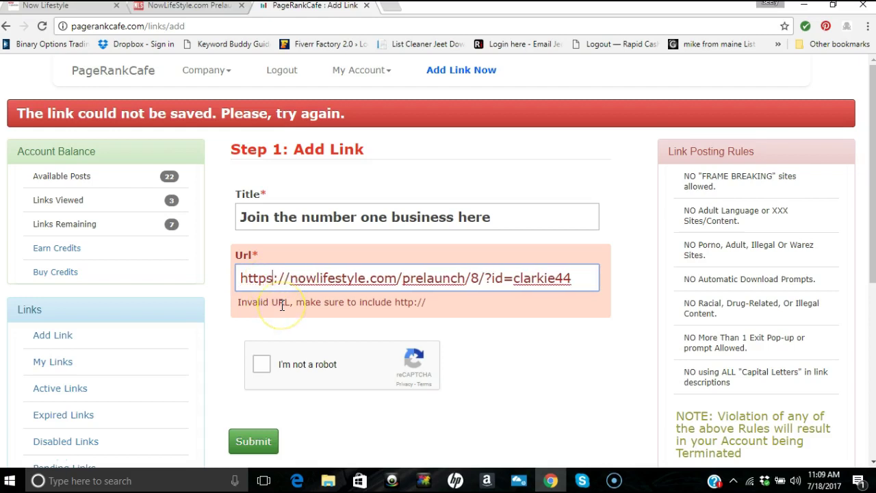
Restore the URL's http prefix, then resubmit the link with the robot check passed and confirm the site displays correctly
left_click(259, 368)
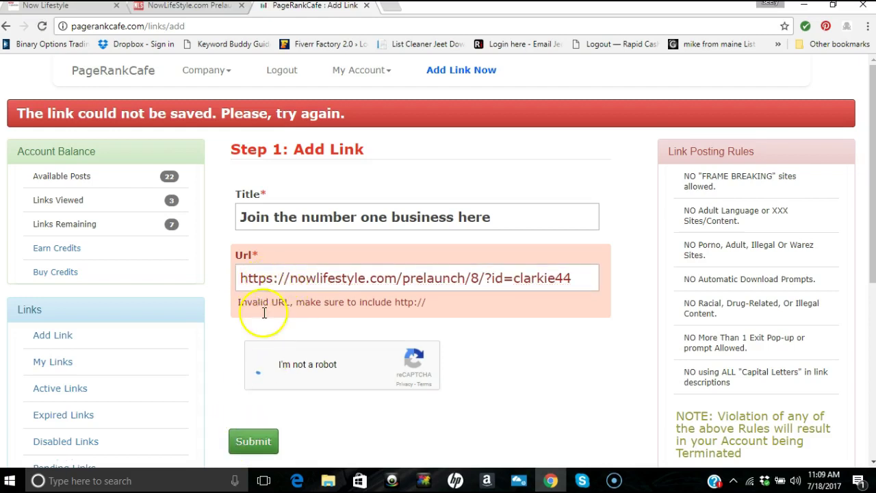
left_click(274, 273)
key("BackSpace")
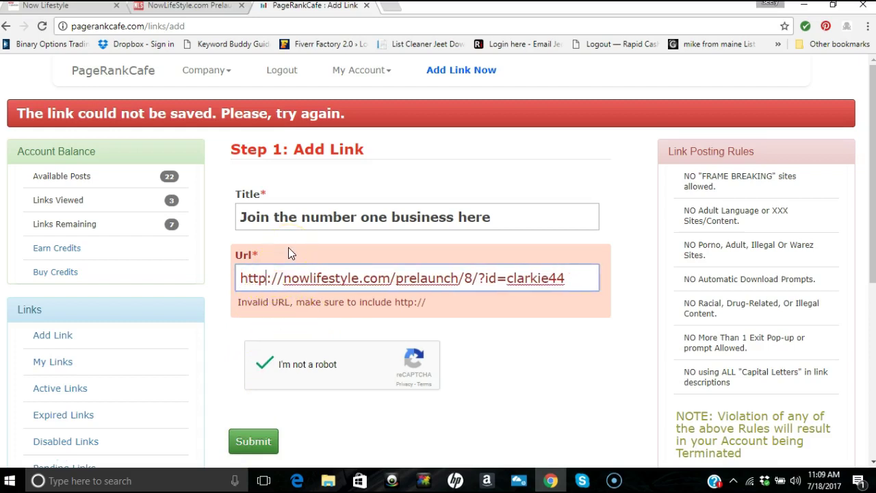
left_click(254, 444)
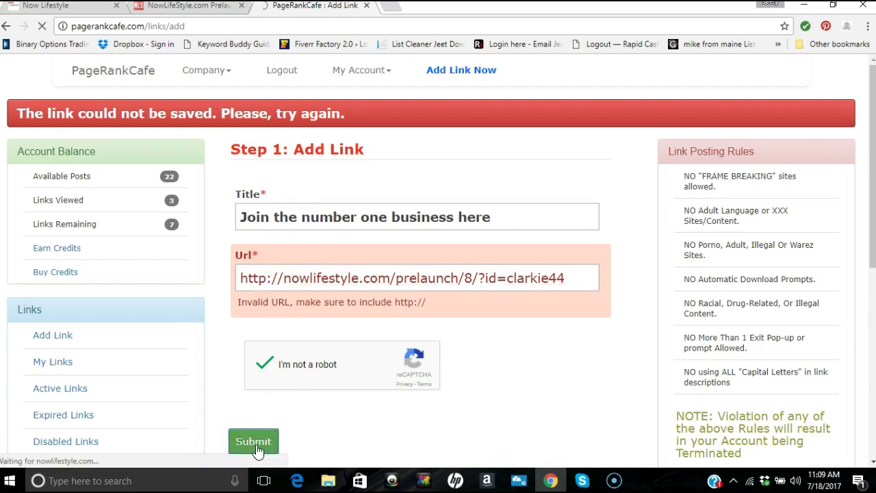
left_click(297, 282)
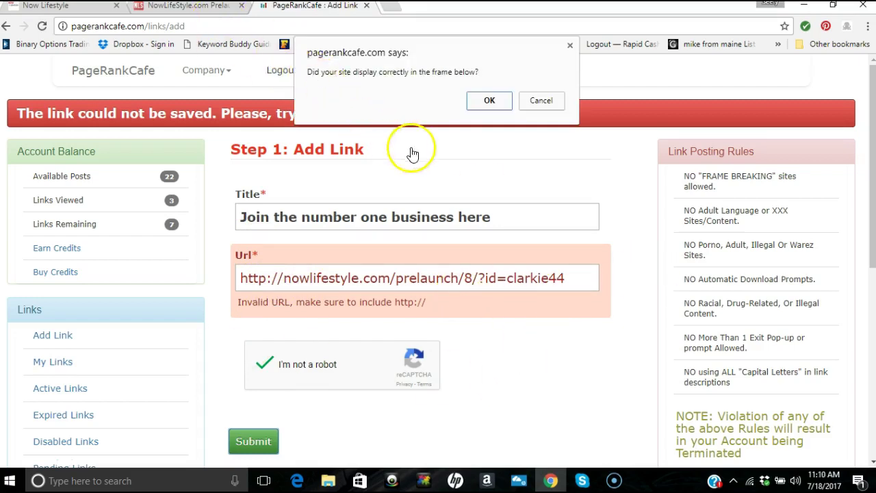
left_click(507, 103)
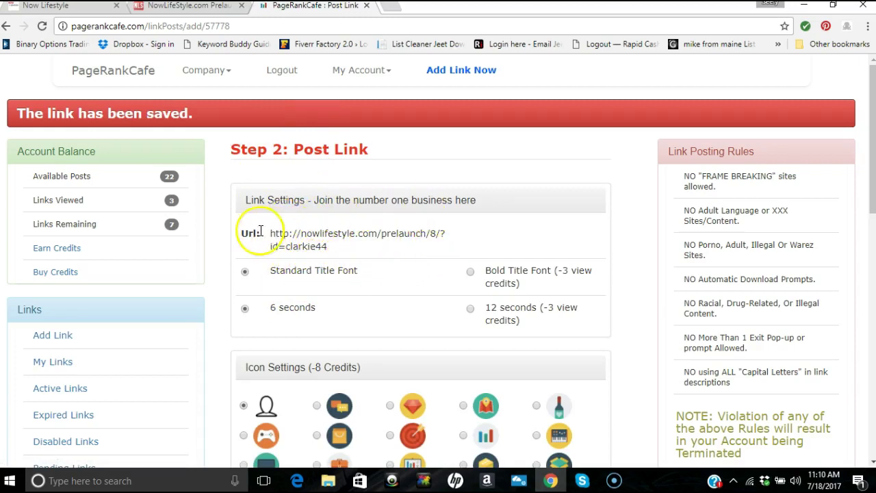
Review the posting options and post the link with Standard Title Font, 6 seconds, the default icon and Standard Link
scroll(308, 236, "down", 2)
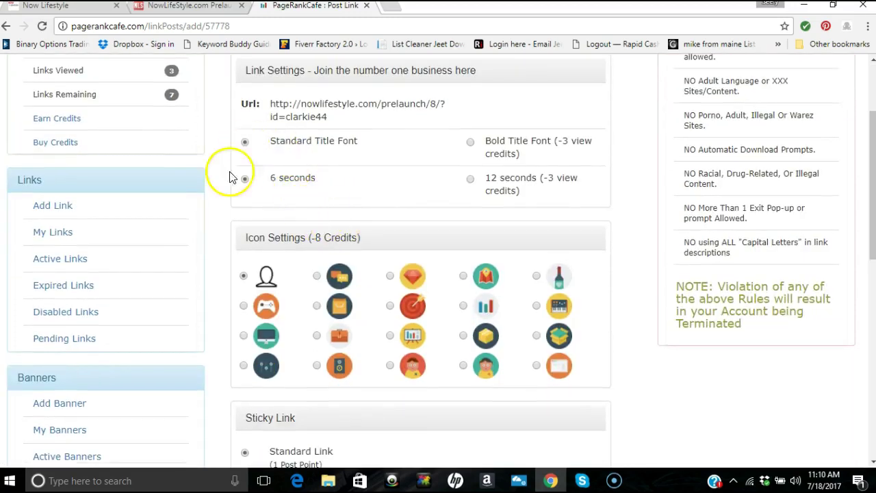
scroll(246, 229, "down", 3)
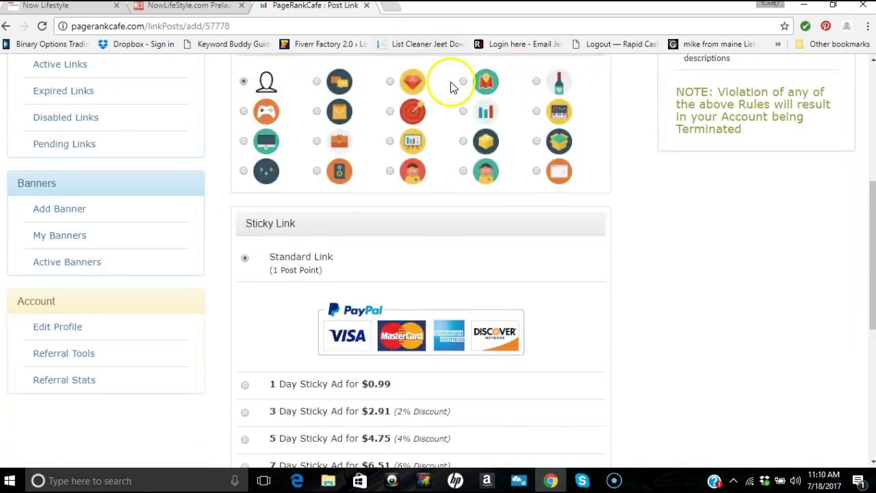
scroll(428, 196, "down", 1)
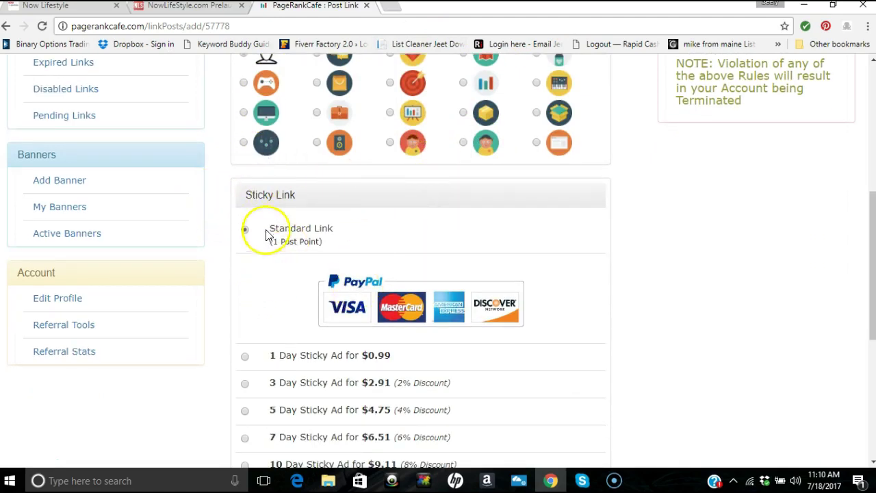
scroll(256, 287, "down", 3)
scroll(257, 287, "down", 1)
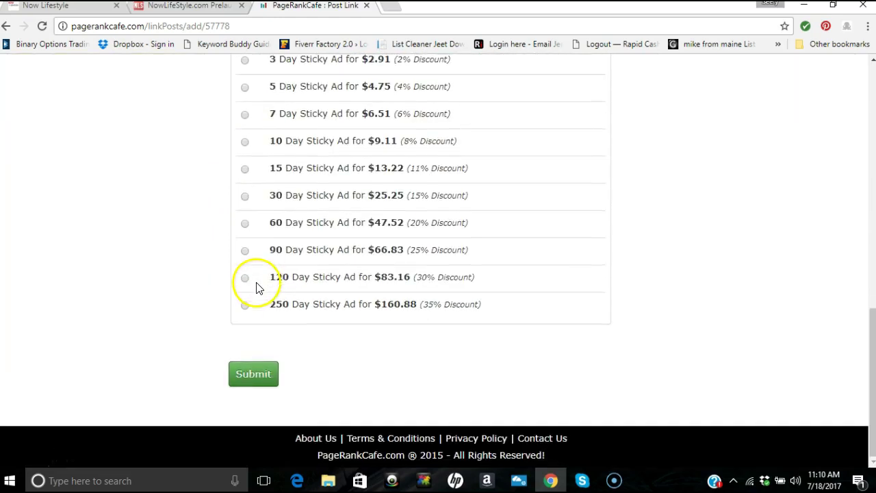
scroll(256, 283, "up", 7)
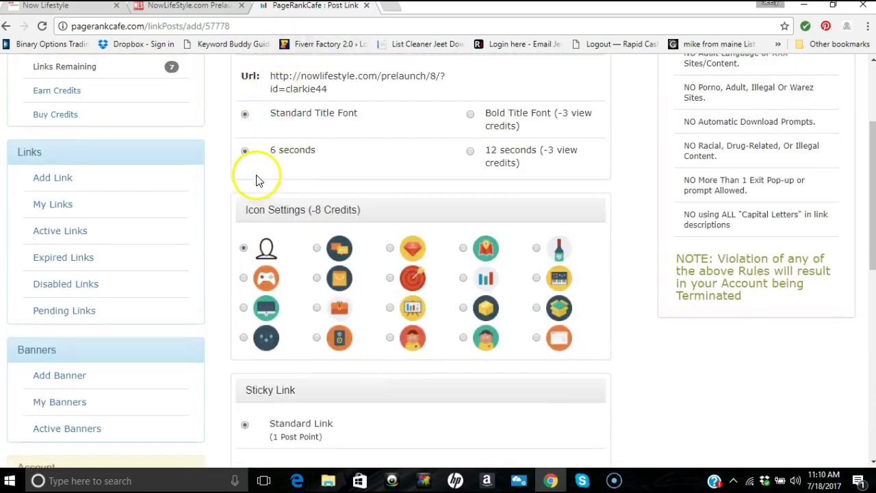
scroll(254, 180, "down", 3)
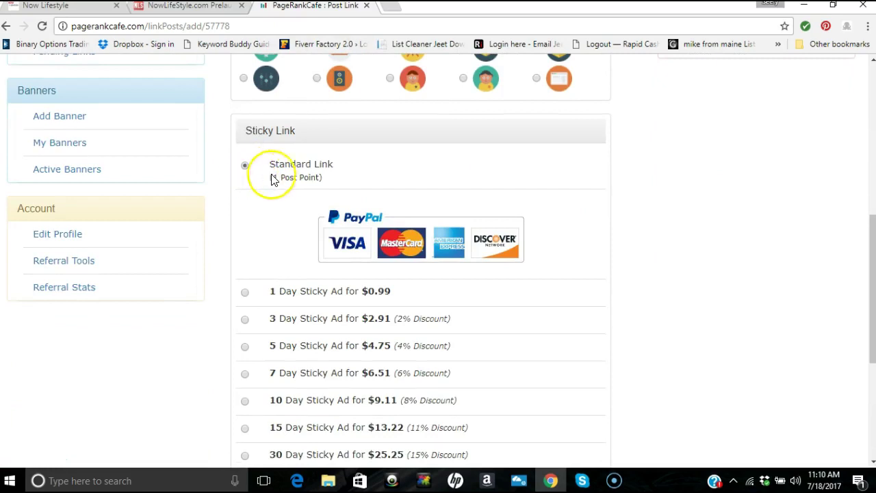
scroll(311, 204, "down", 3)
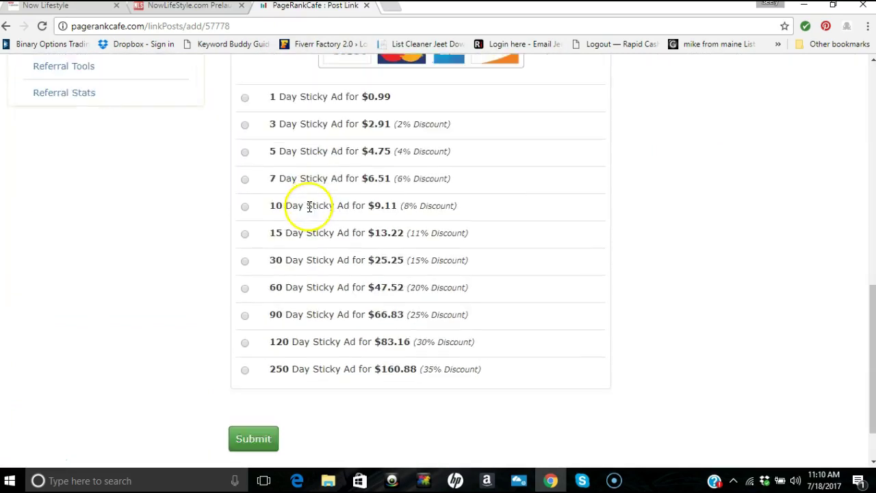
left_click(252, 441)
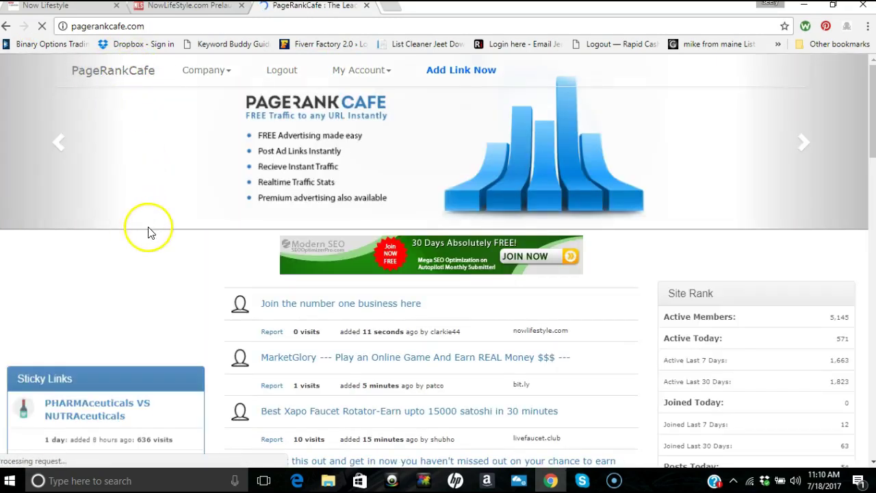
Examine the PageRankCafe home page for the newly posted link and the visit counts of the other listed links
scroll(206, 313, "down", 3)
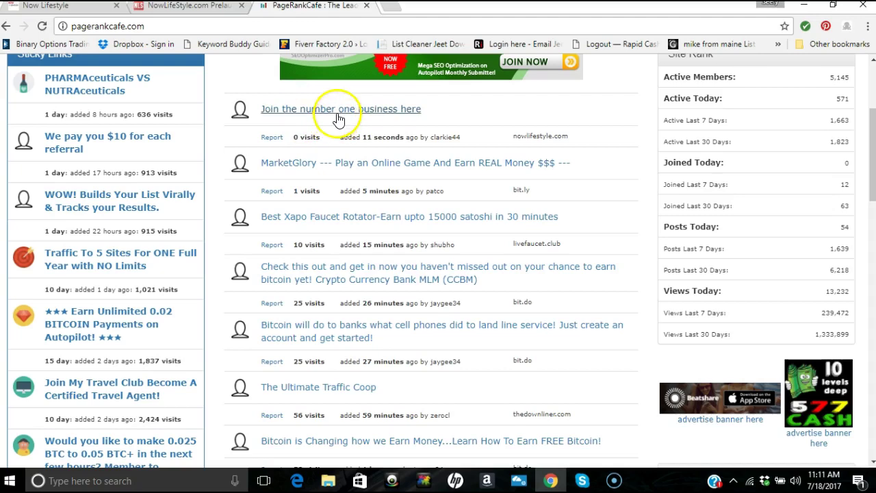
scroll(316, 165, "down", 5)
scroll(319, 173, "up", 2)
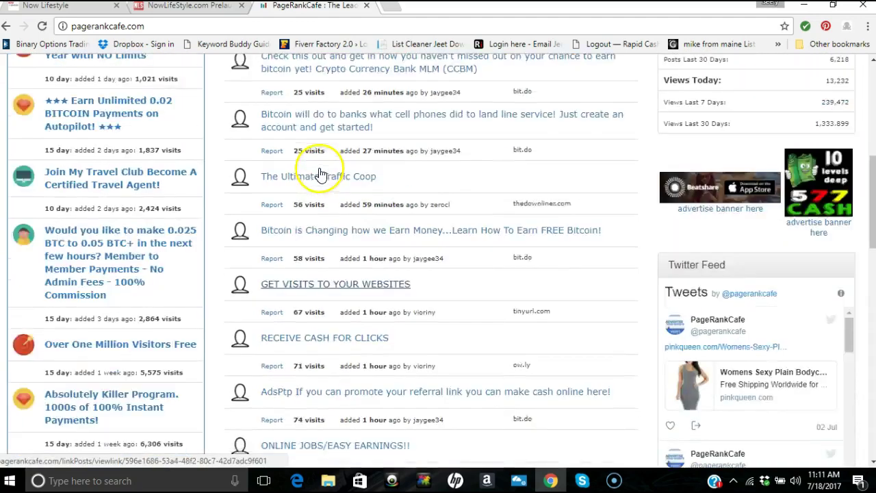
scroll(319, 174, "up", 4)
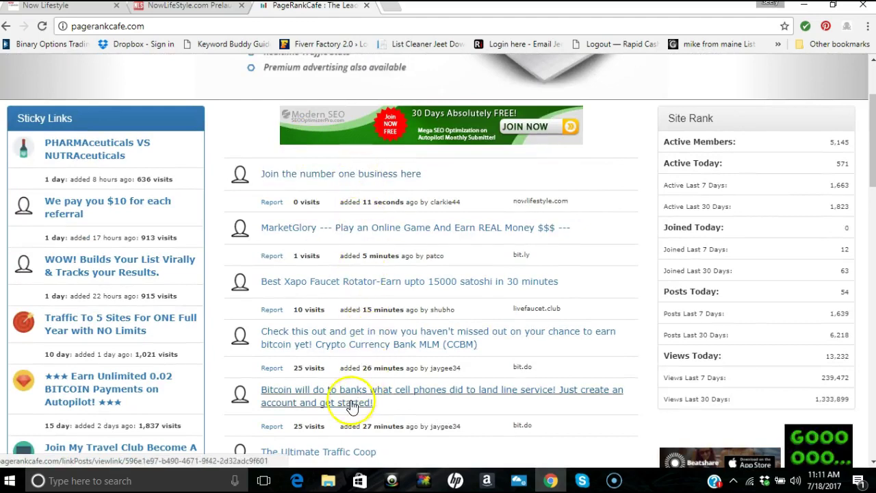
scroll(353, 406, "down", 14)
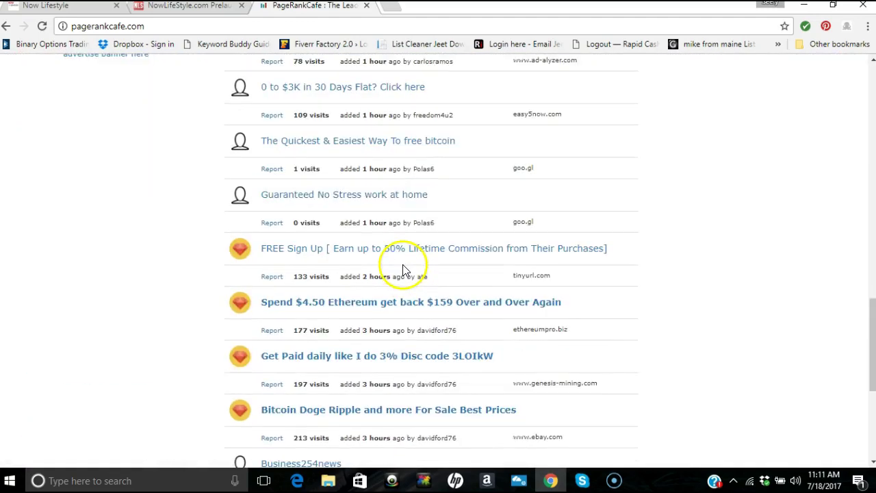
scroll(402, 268, "down", 4)
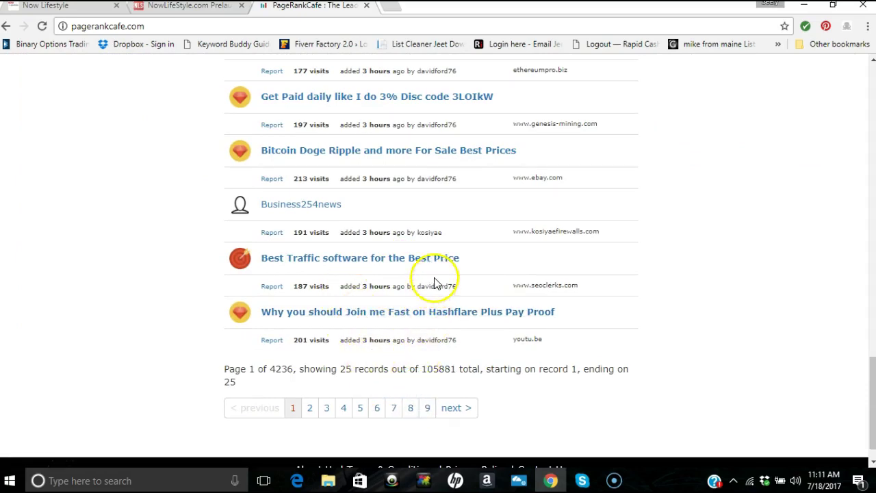
scroll(436, 280, "up", 9)
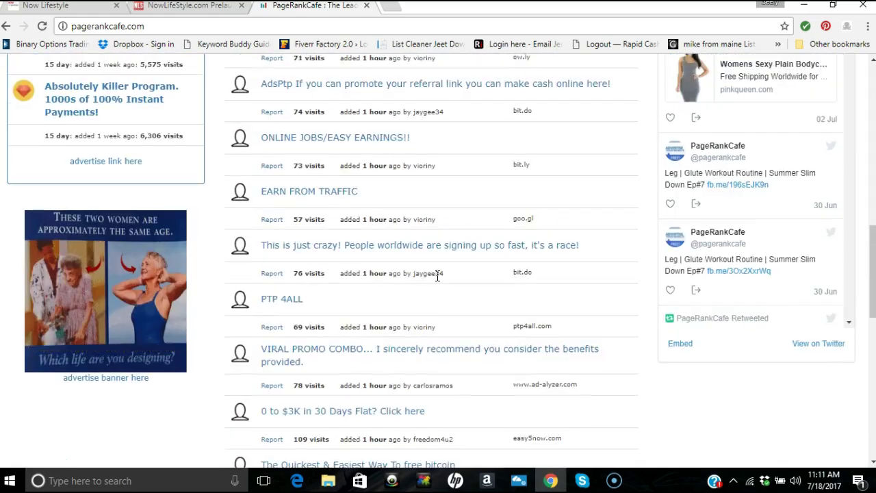
scroll(437, 276, "up", 5)
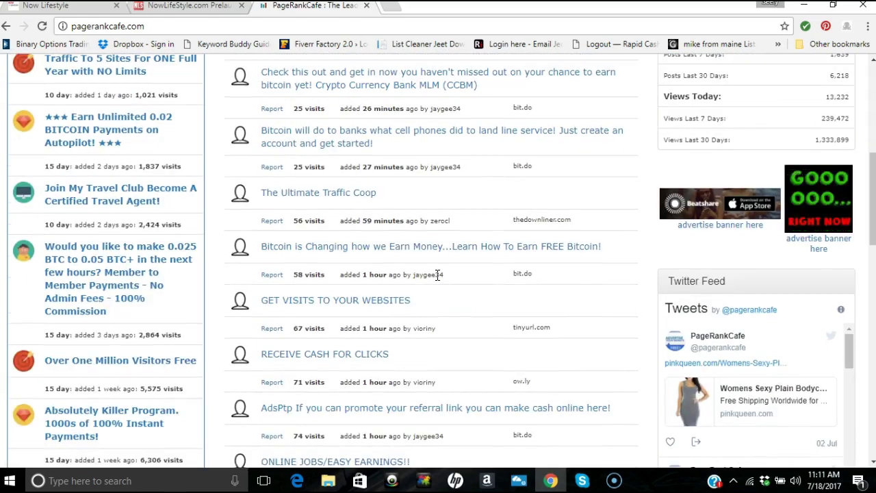
scroll(438, 275, "up", 2)
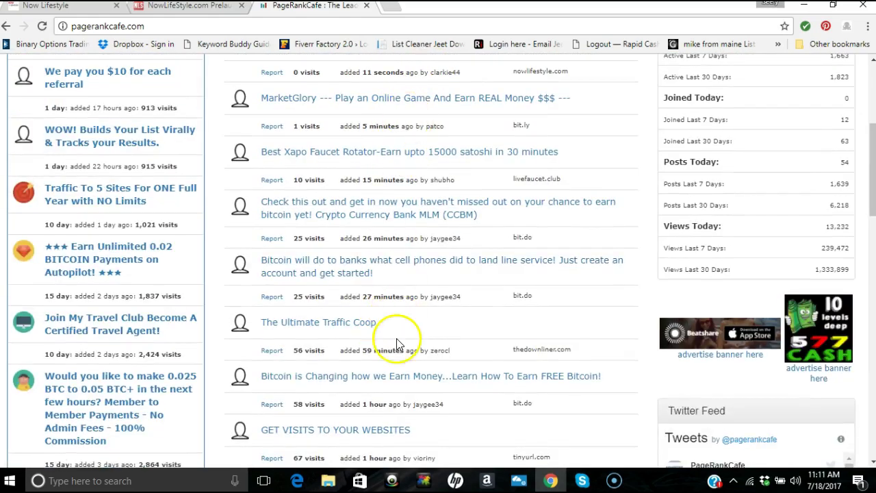
Switch to the Now Lifestyle site and open the Promo Links/CPA Stats page in Reseller Tools
scroll(361, 336, "up", 3)
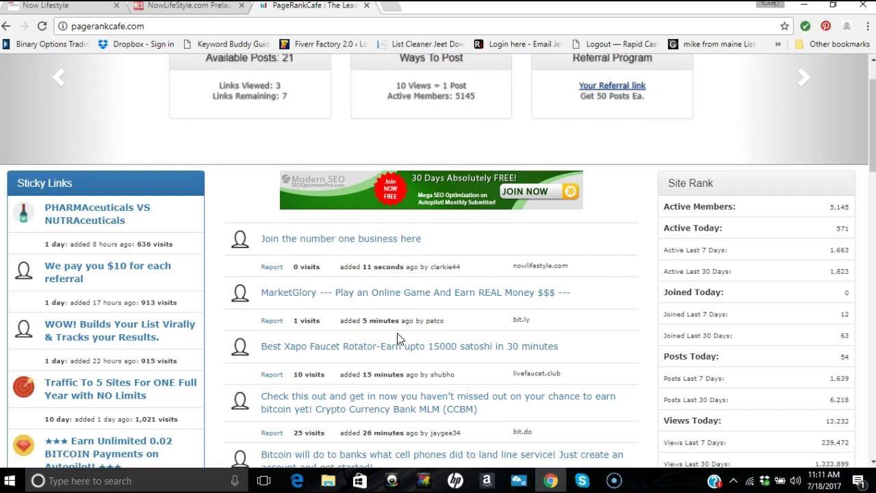
left_click(50, 7)
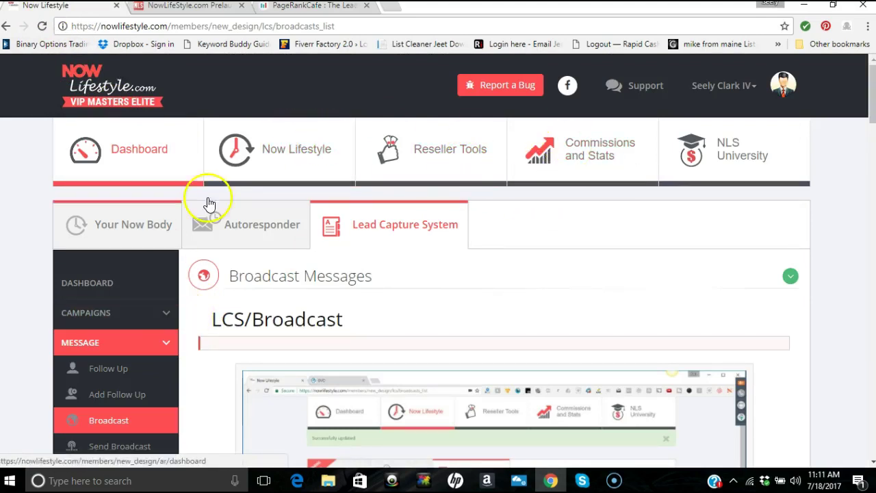
left_click(551, 167)
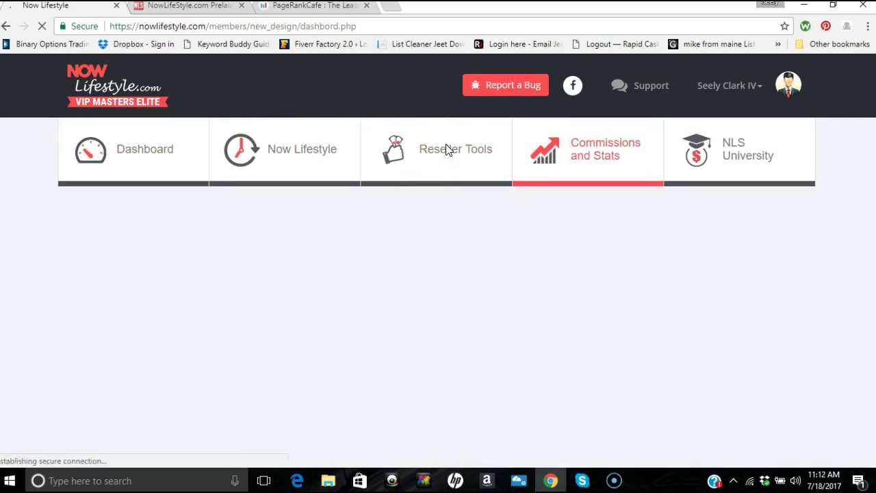
left_click(446, 149)
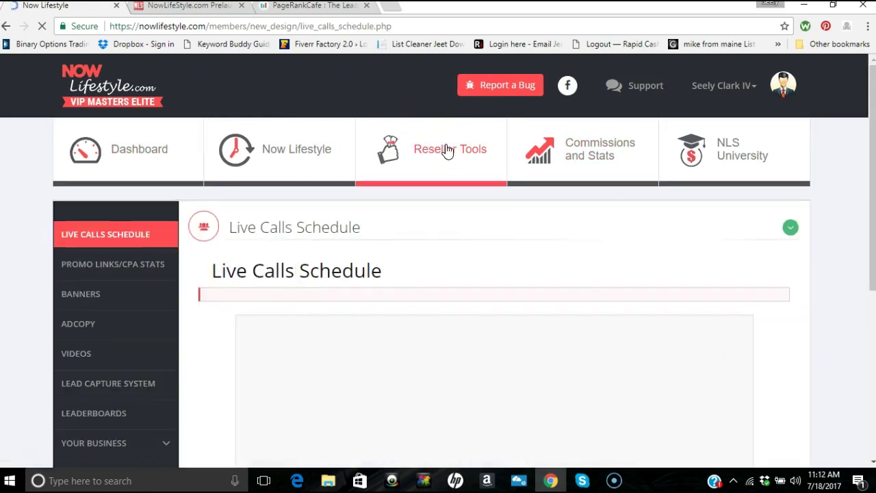
left_click(400, 157)
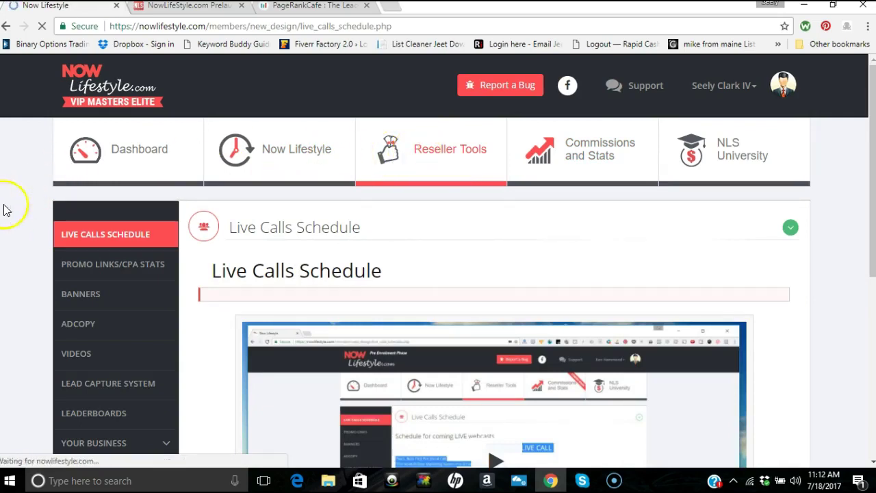
left_click(93, 260)
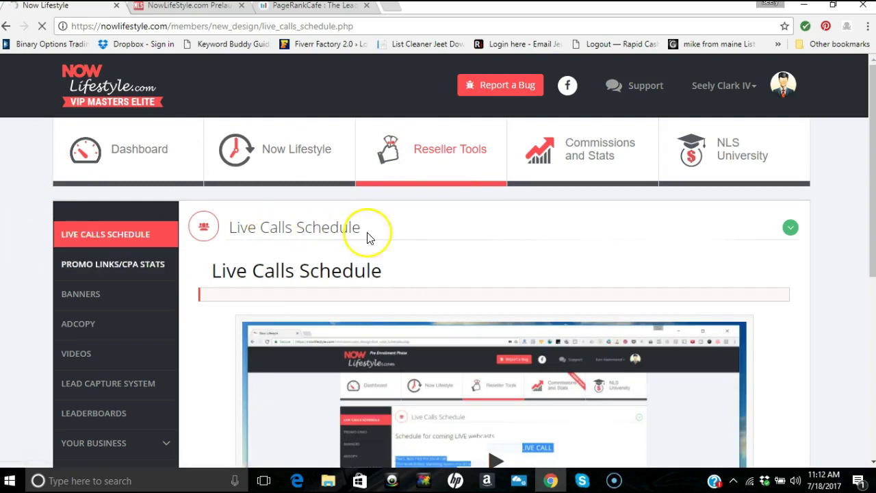
Look through the Base Links choices for promo pages on the CPA Stats page without changing the selection
left_click(347, 22)
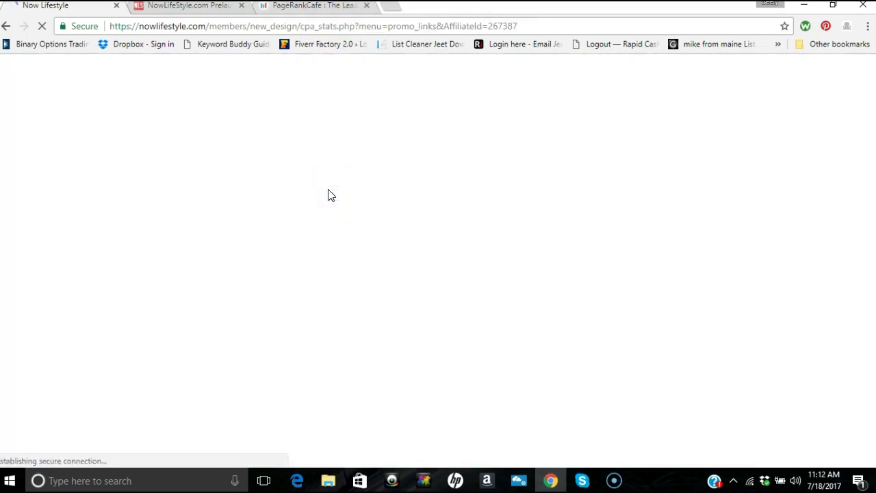
scroll(429, 215, "down", 2)
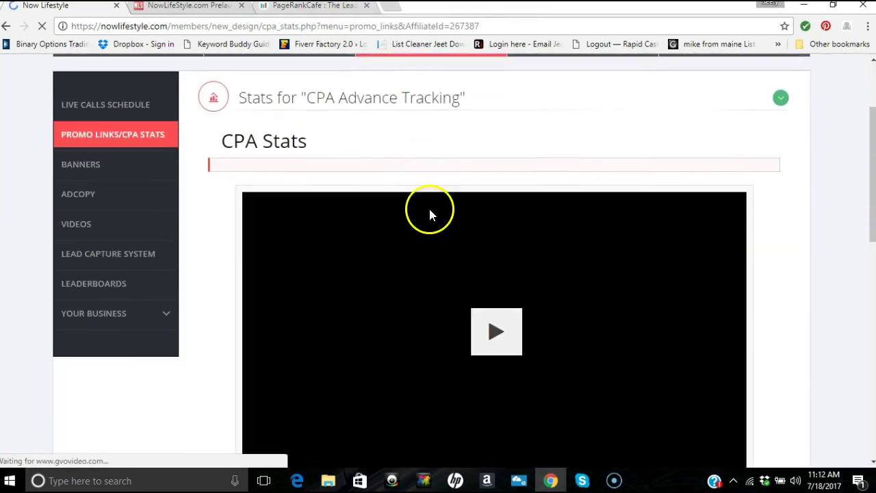
scroll(431, 214, "down", 5)
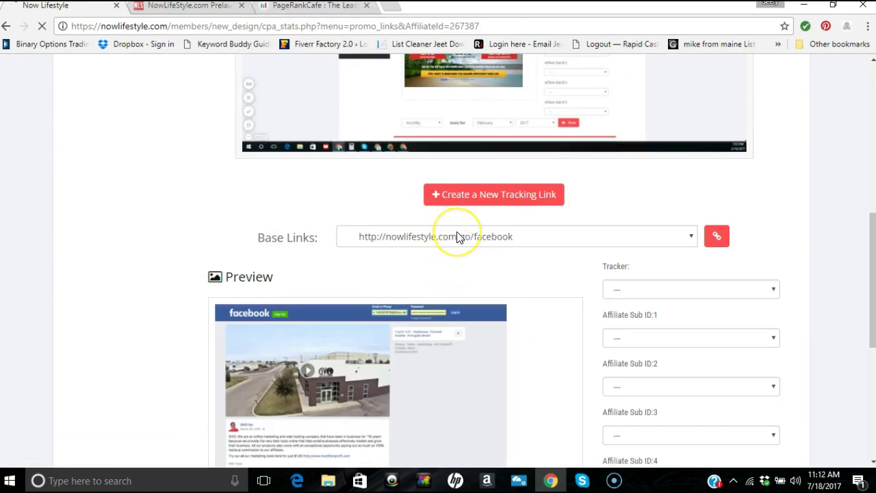
left_click(457, 237)
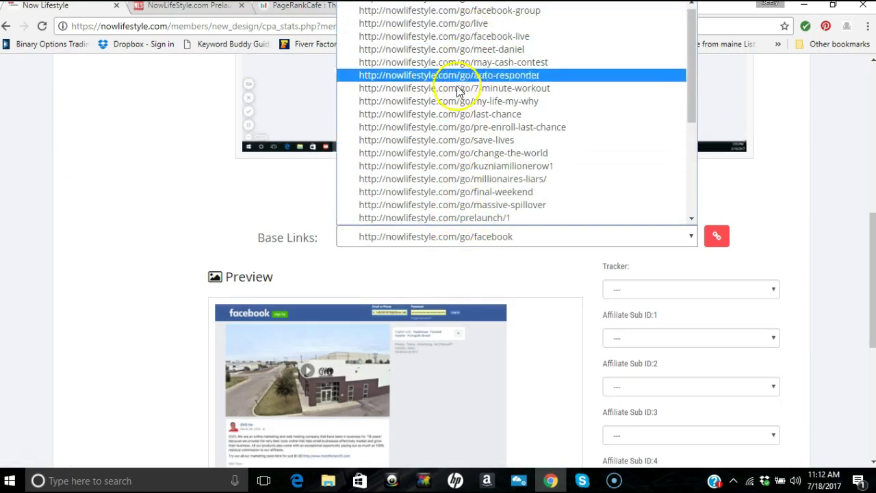
left_click(817, 82)
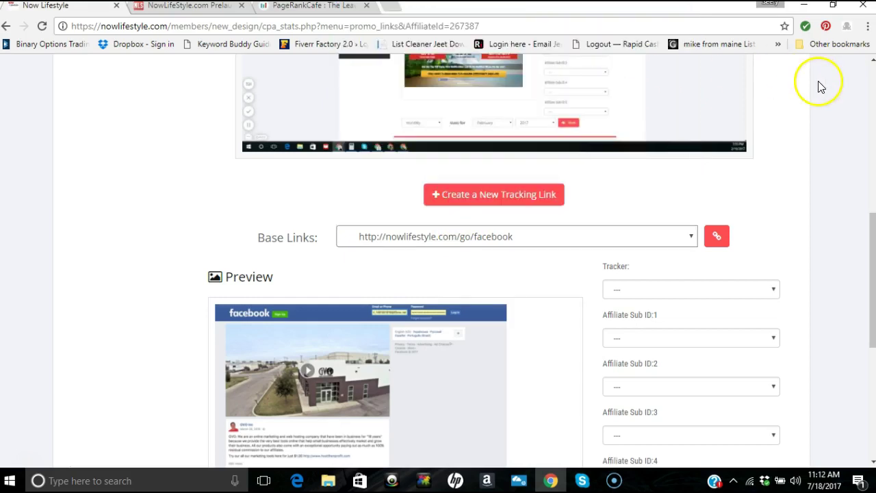
Return to the PageRankCafe home page and open the account's My Links list
left_click(337, 11)
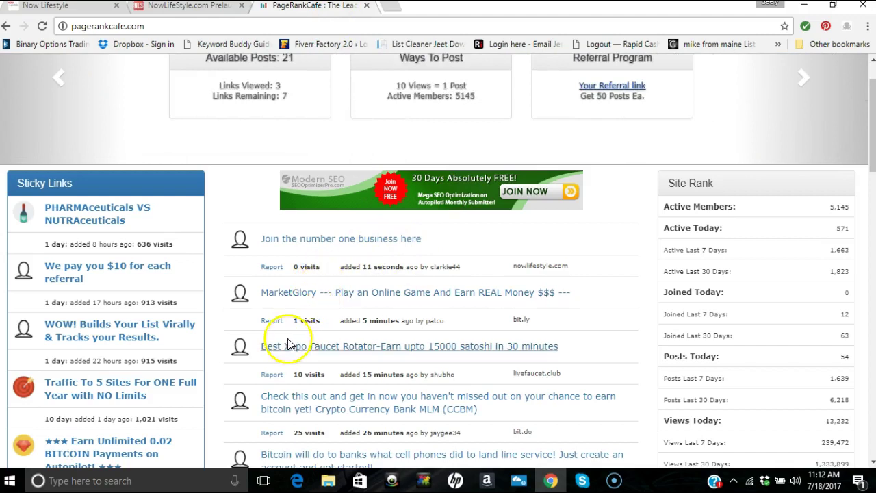
scroll(294, 335, "up", 1)
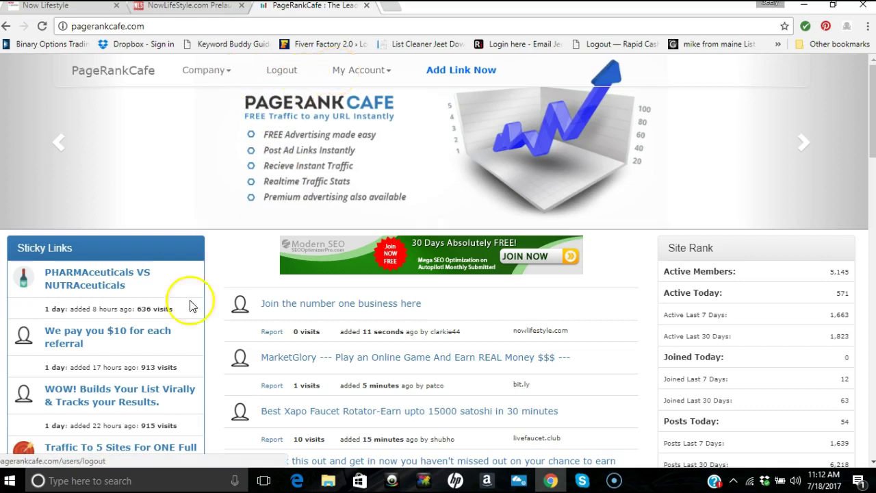
left_click(349, 72)
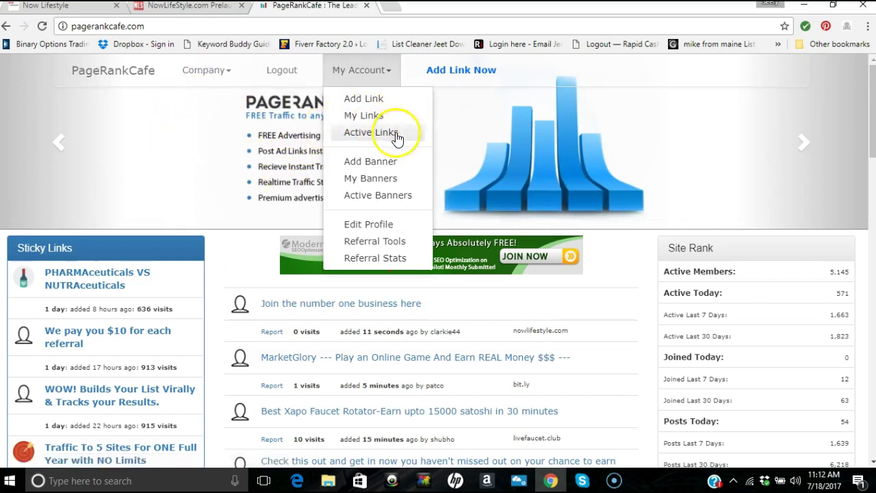
left_click(387, 121)
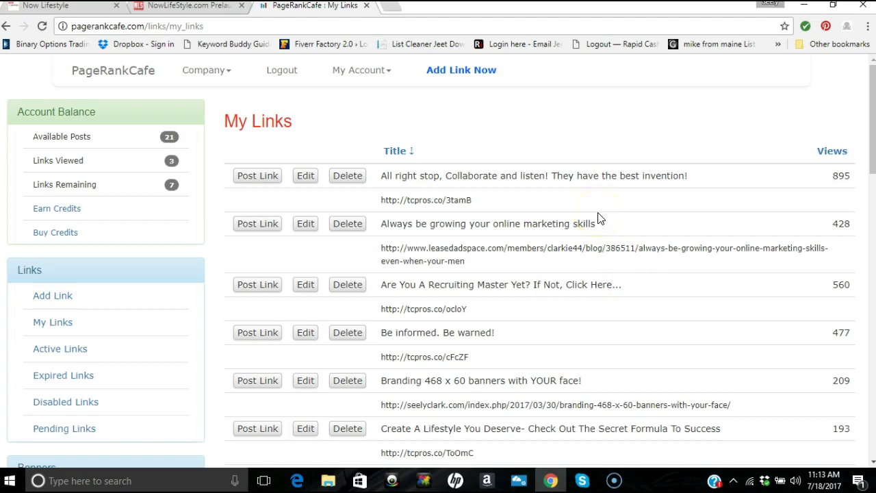
Open Active Links and examine the posting dates and view counts down the whole first page
scroll(598, 217, "down", 2)
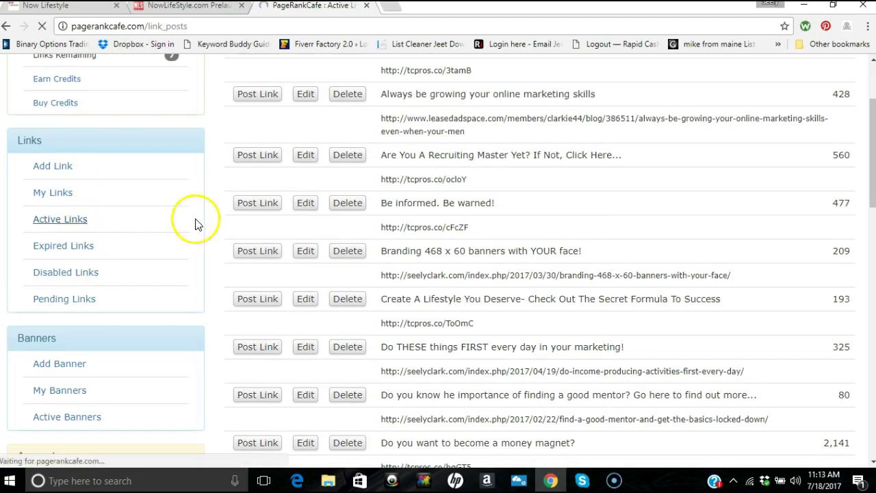
scroll(295, 203, "down", 2)
scroll(295, 203, "down", 5)
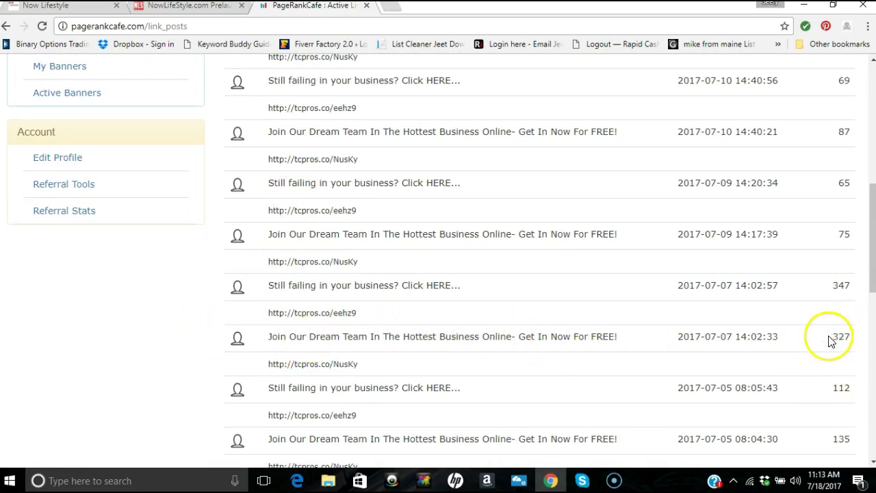
scroll(824, 348, "down", 2)
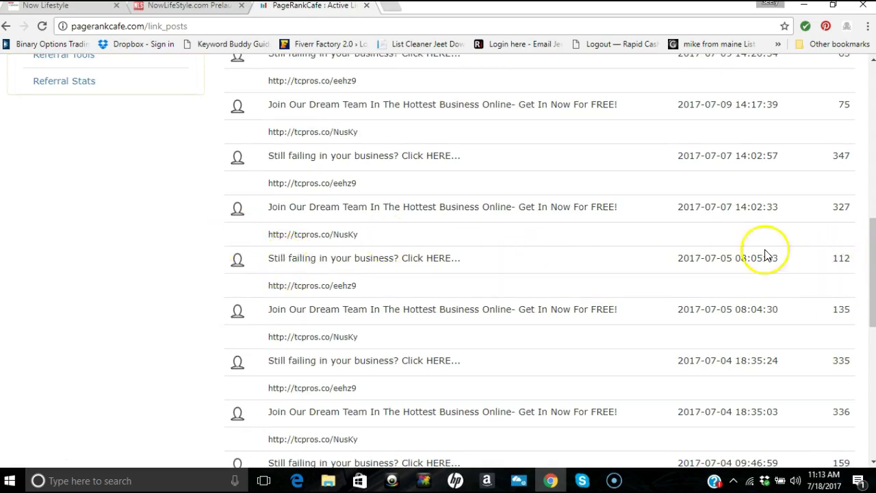
scroll(834, 264, "down", 2)
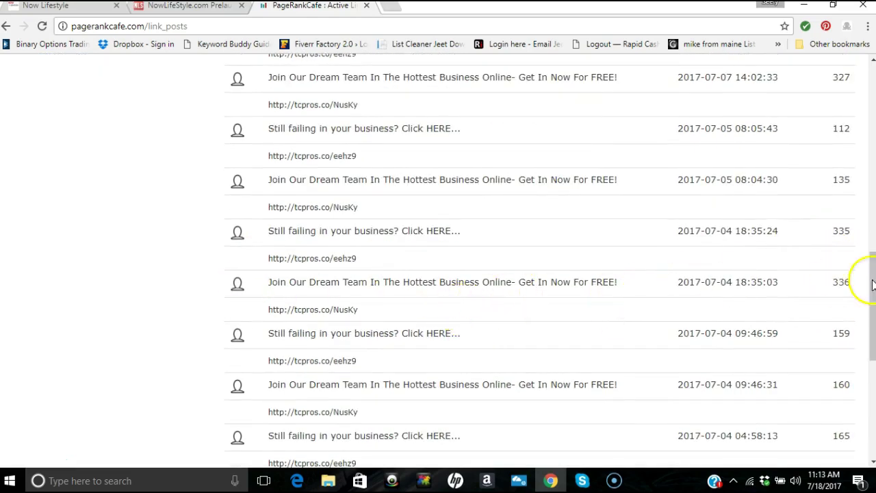
scroll(855, 293, "down", 2)
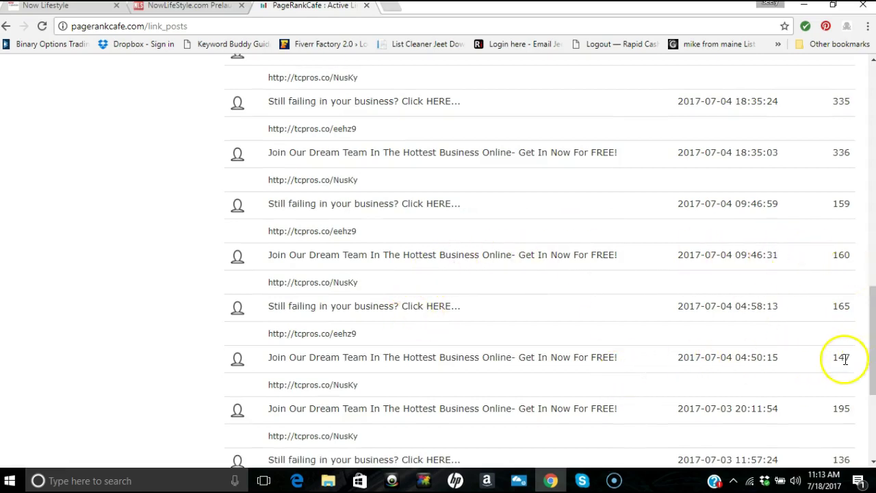
scroll(826, 401, "down", 2)
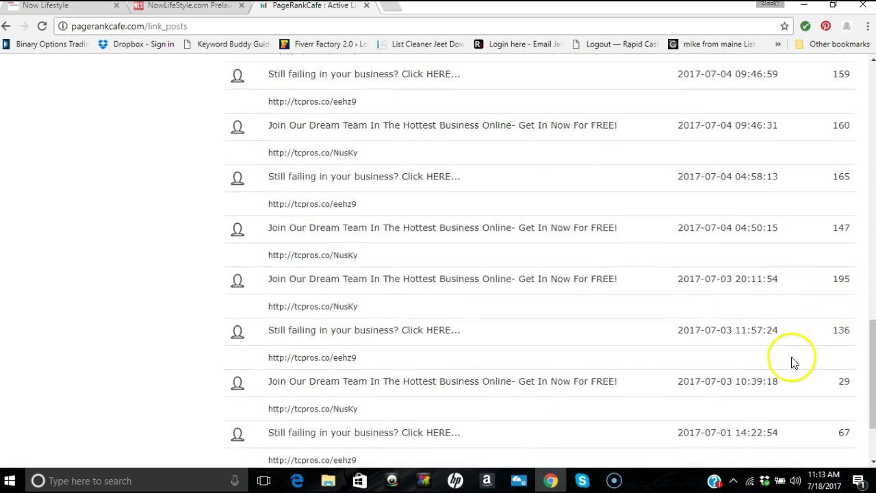
scroll(842, 383, "down", 2)
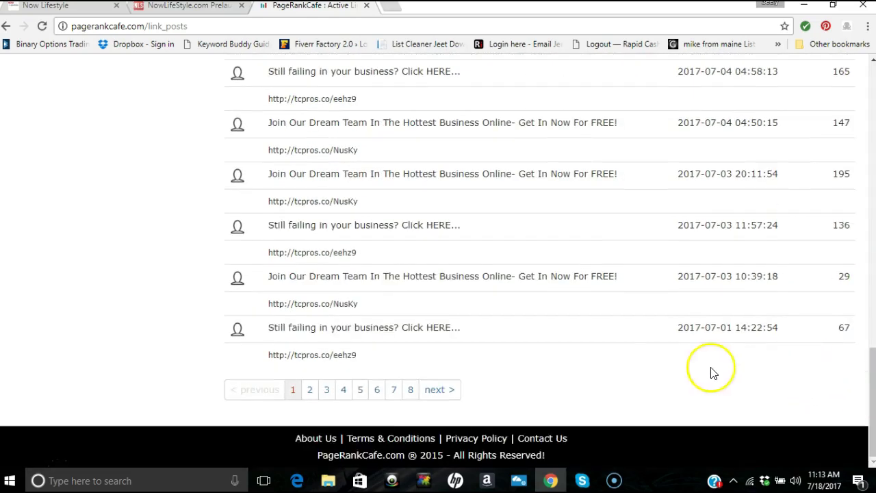
scroll(651, 360, "up", 2)
scroll(650, 361, "down", 2)
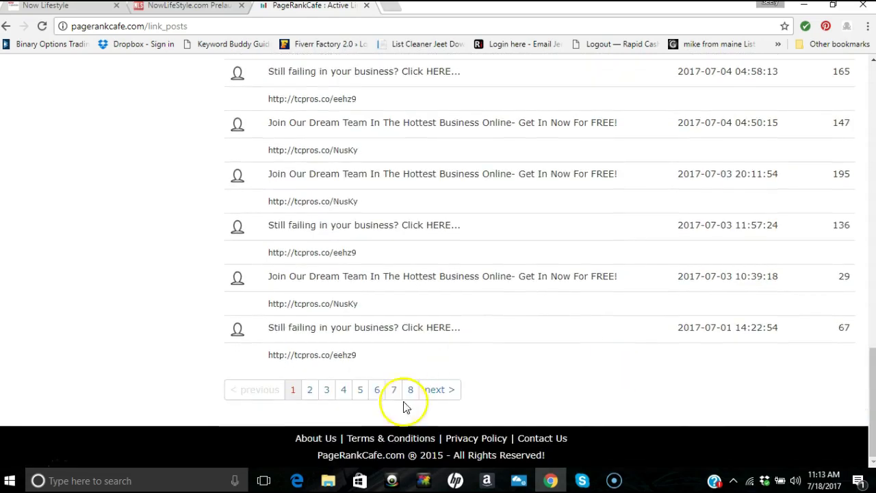
Review the view counts on the second page of Active Links and check the new link's visits on the home page
left_click(444, 396)
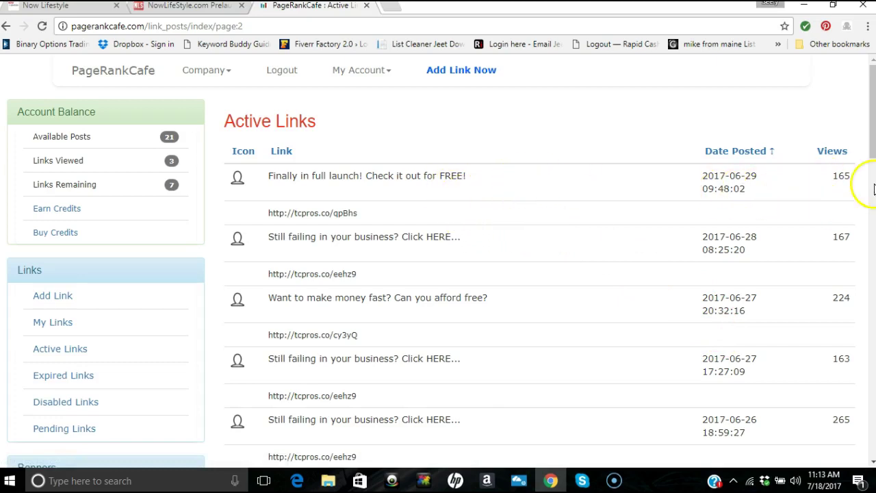
scroll(839, 194, "down", 6)
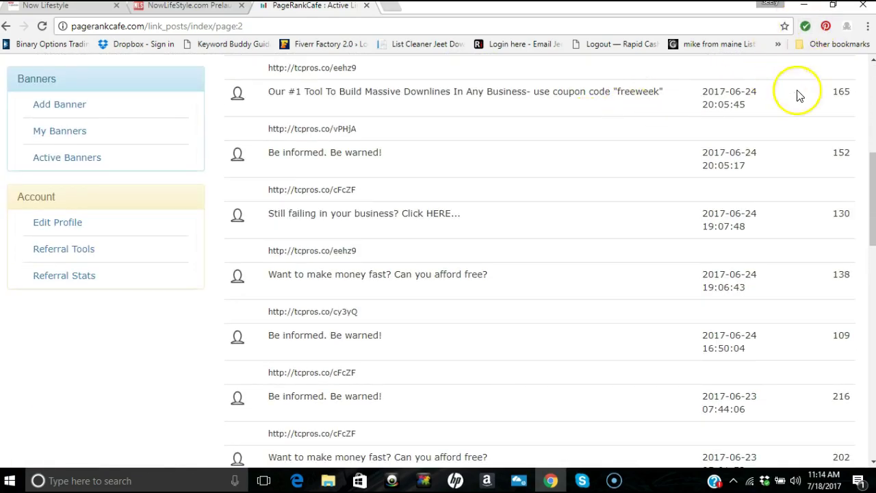
scroll(653, 263, "up", 6)
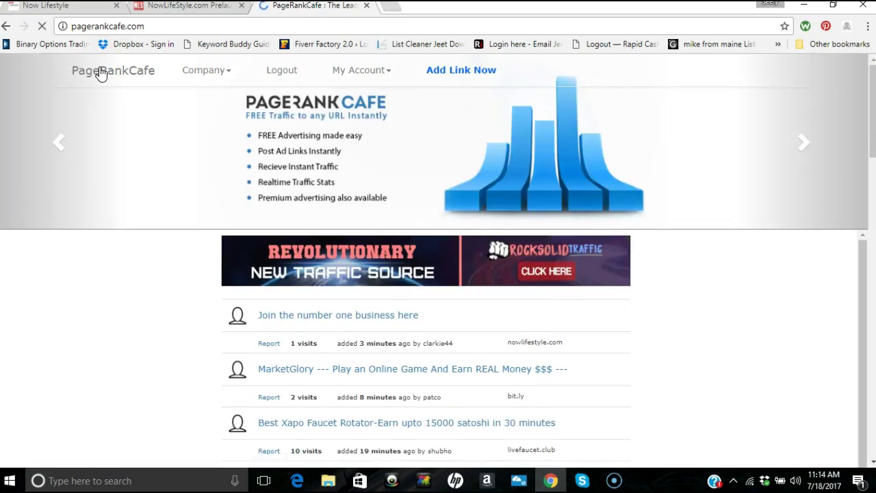
left_click(282, 350)
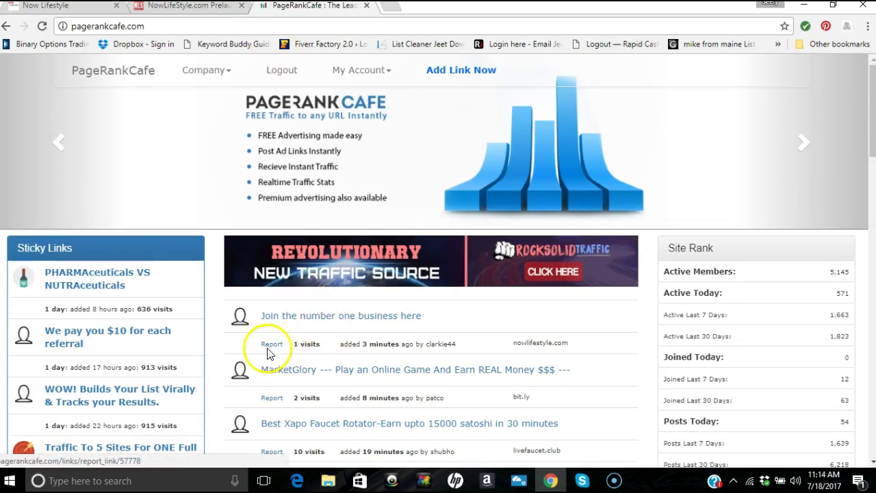
Open My Links, start Earn Credits from the account balance, mute the computer's sound and advance to the next site
left_click(344, 76)
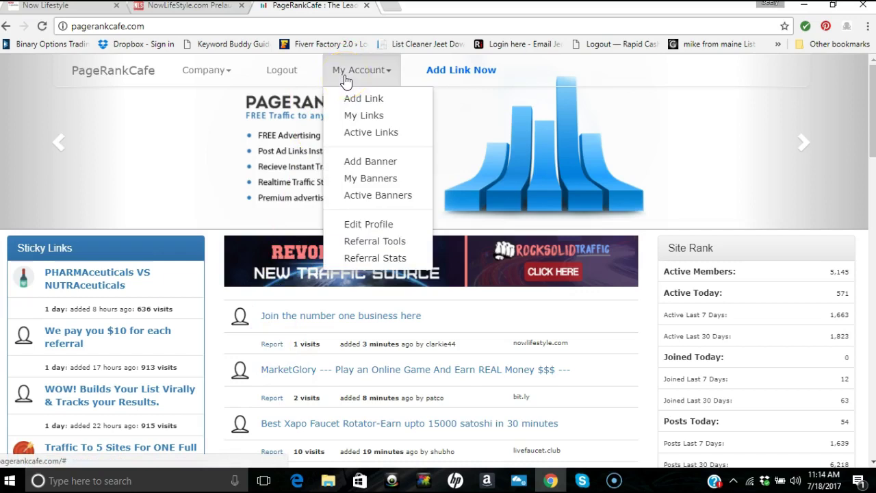
left_click(363, 116)
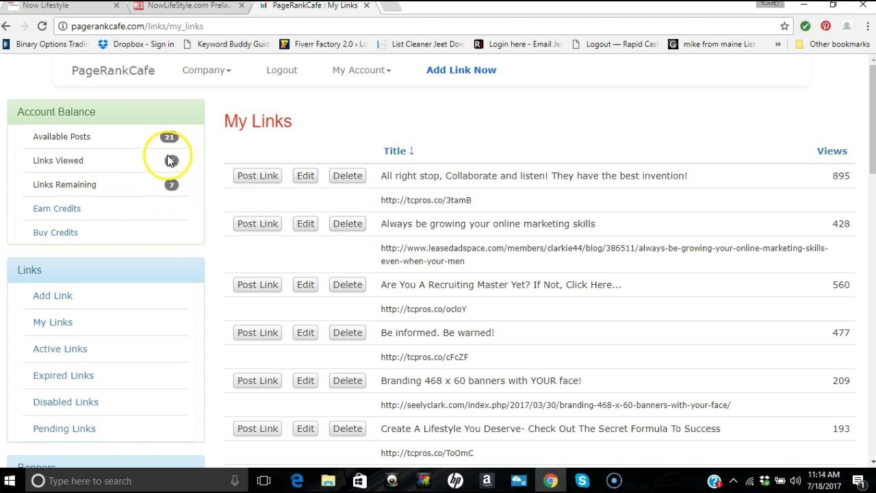
left_click(69, 217)
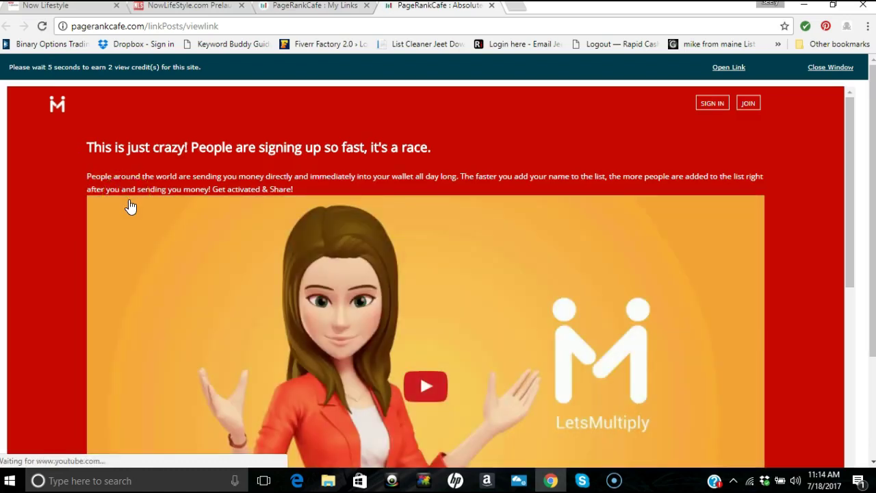
key("XF86AudioMute")
left_click(156, 173)
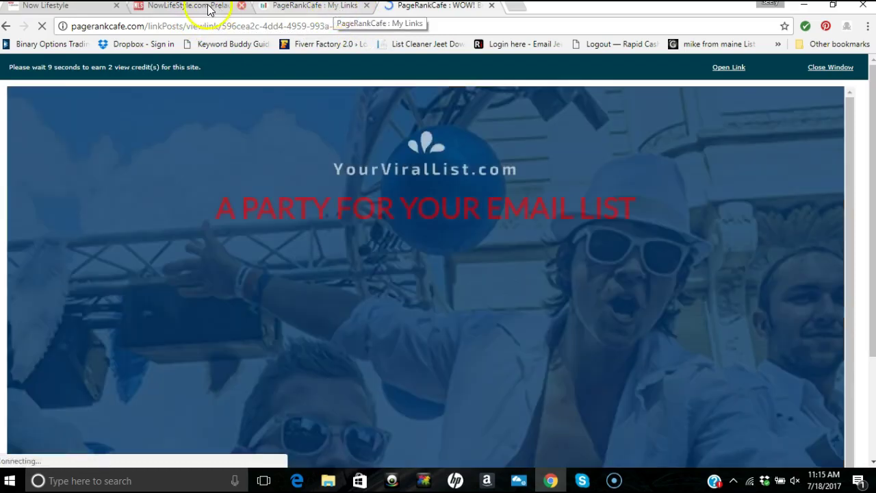
Show the NowLifeStyle prelaunch page, return to the credit-earning site, and view the next site to earn its view credits
left_click(205, 6)
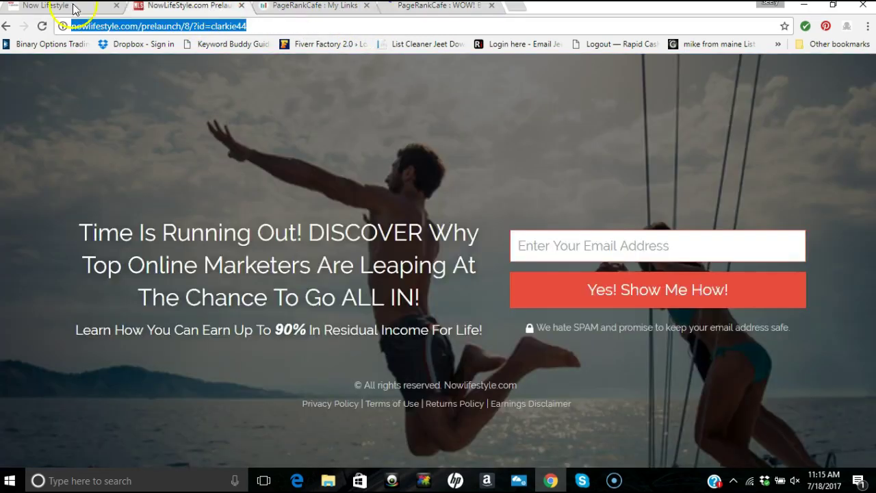
left_click(441, 8)
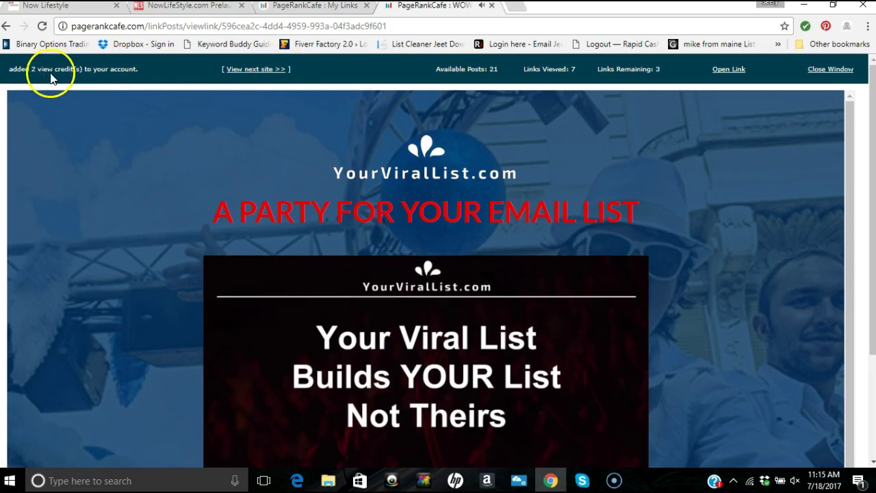
left_click(265, 76)
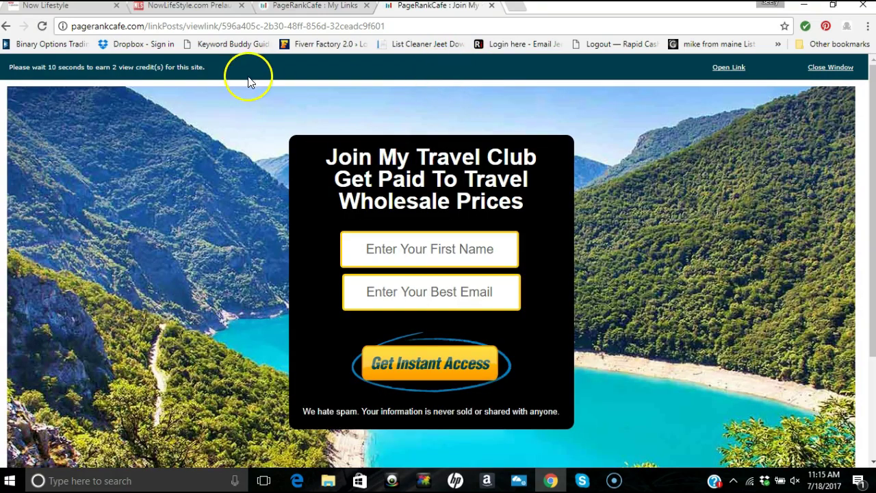
left_click(462, 345)
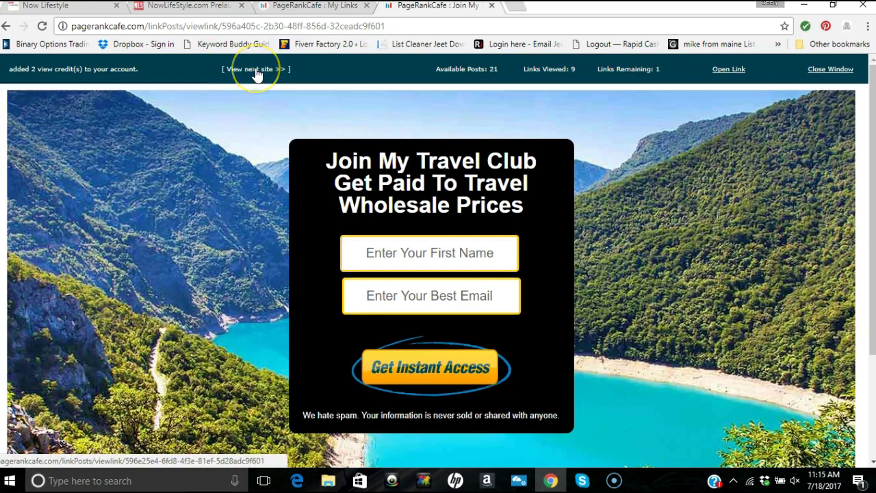
Close the credit-earning site window and check the new NowLifeStyle link's posting date and views in Active Links
left_click(834, 68)
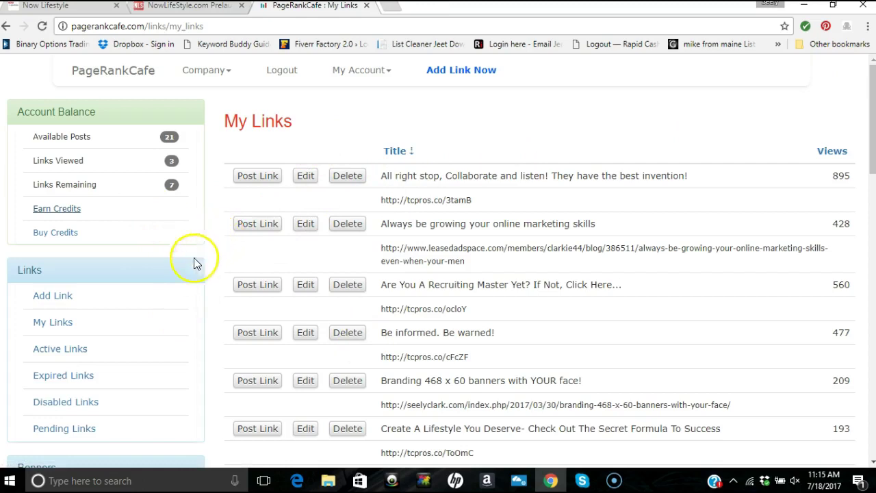
left_click(42, 355)
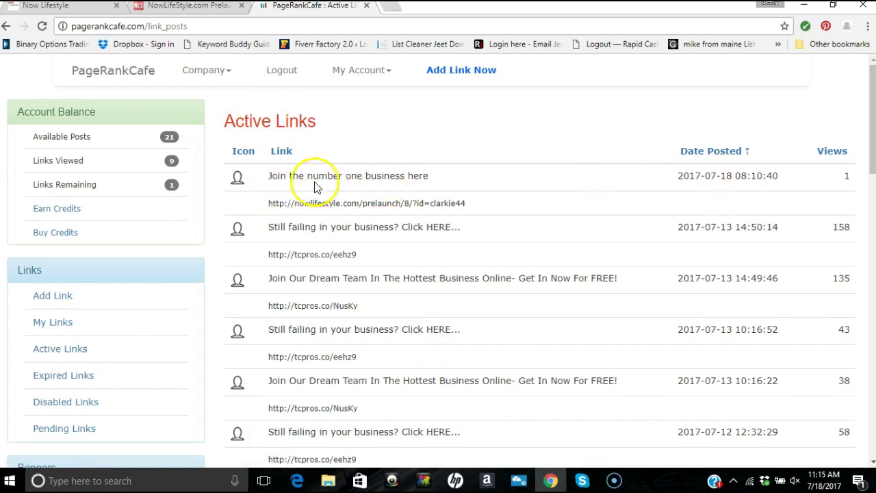
left_click(49, 357)
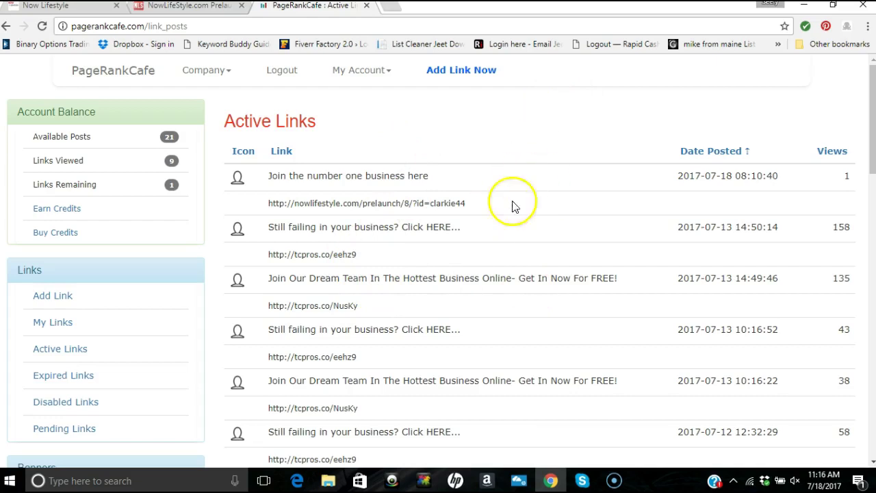
scroll(489, 195, "down", 1)
scroll(486, 197, "down", 2)
scroll(482, 198, "up", 2)
Open the PageRankCafe home page and compare the new link's visits with those of the other recently added links
left_click(82, 74)
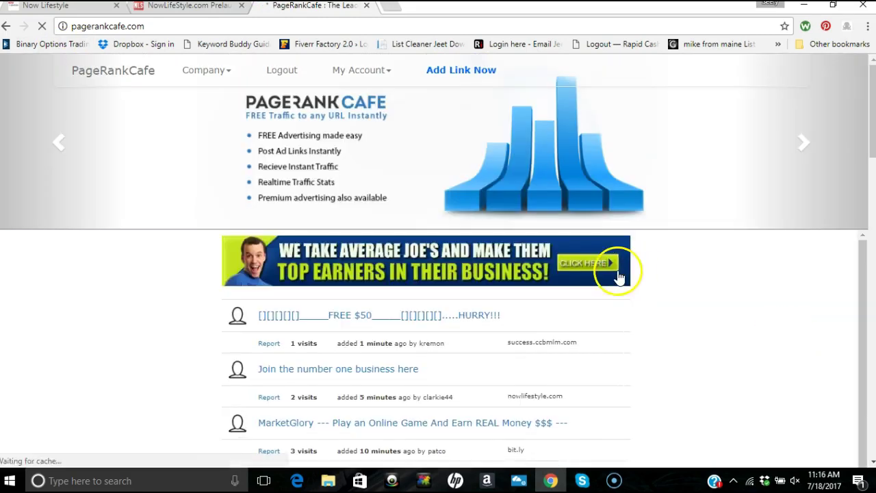
scroll(445, 251, "down", 3)
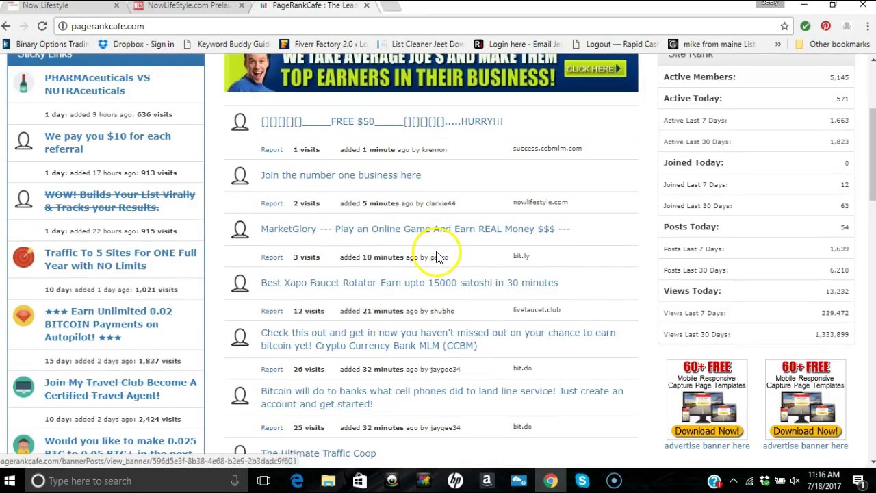
scroll(436, 254, "down", 3)
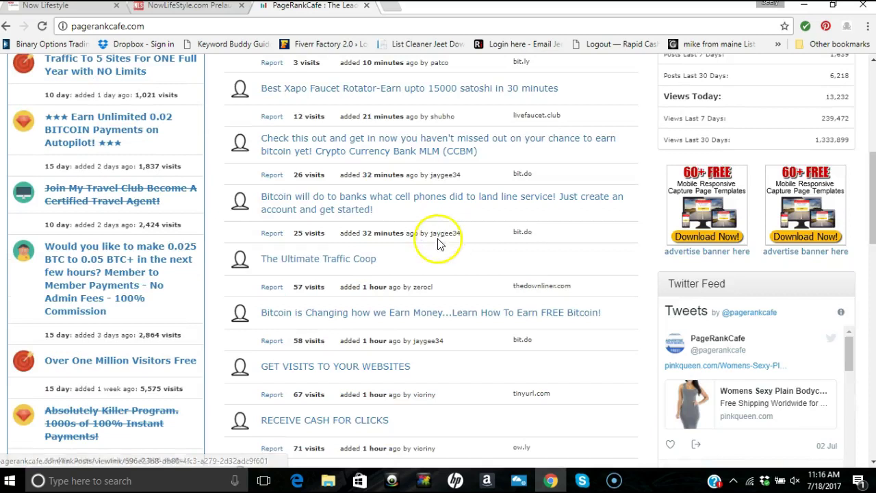
scroll(445, 233, "up", 4)
scroll(425, 266, "up", 2)
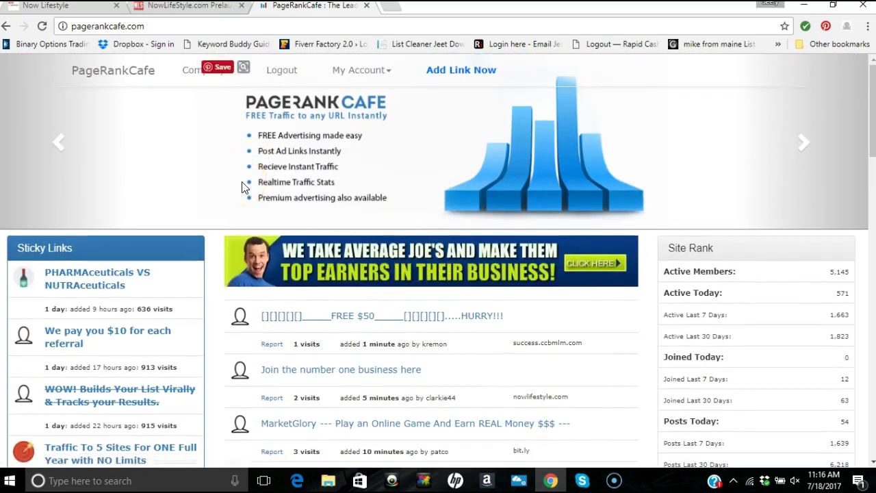
Open the MillionLeadsForFree logon page in a new browser tab
left_click(385, 9)
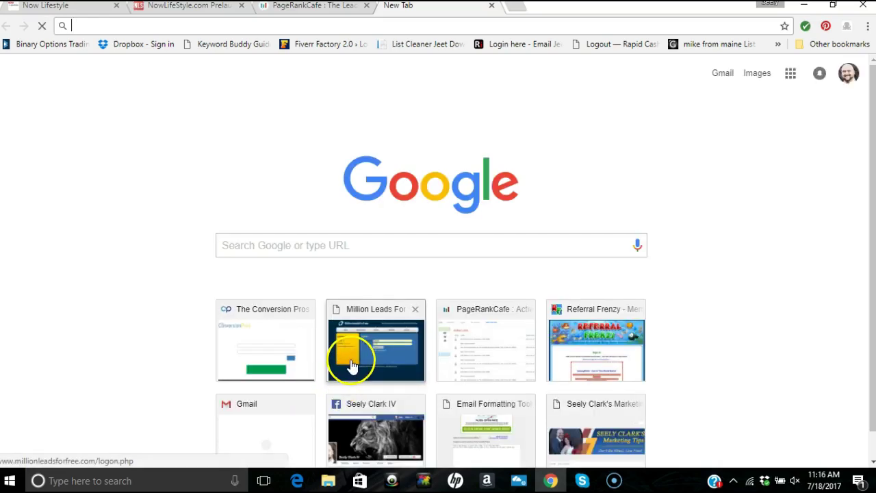
left_click(349, 366)
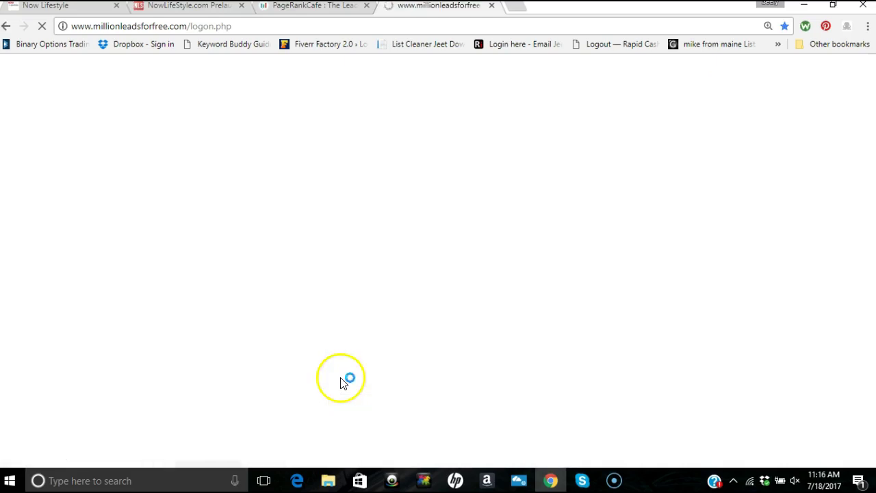
left_click(376, 241)
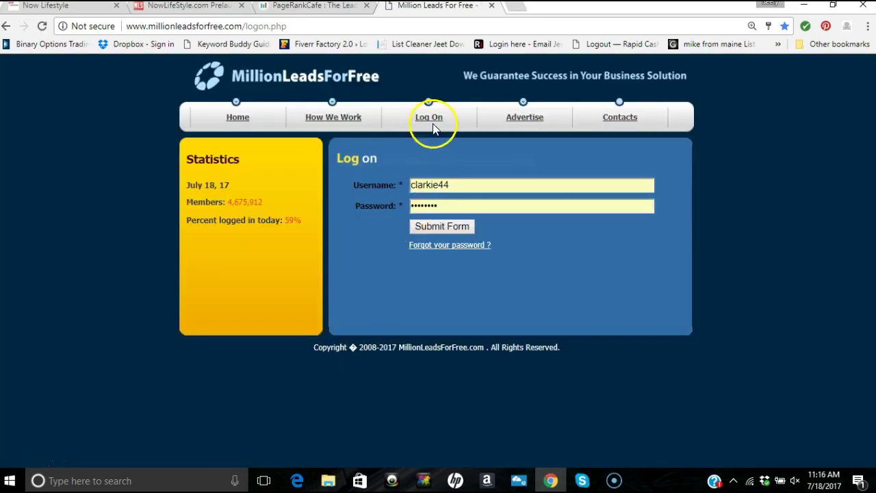
left_click(438, 246)
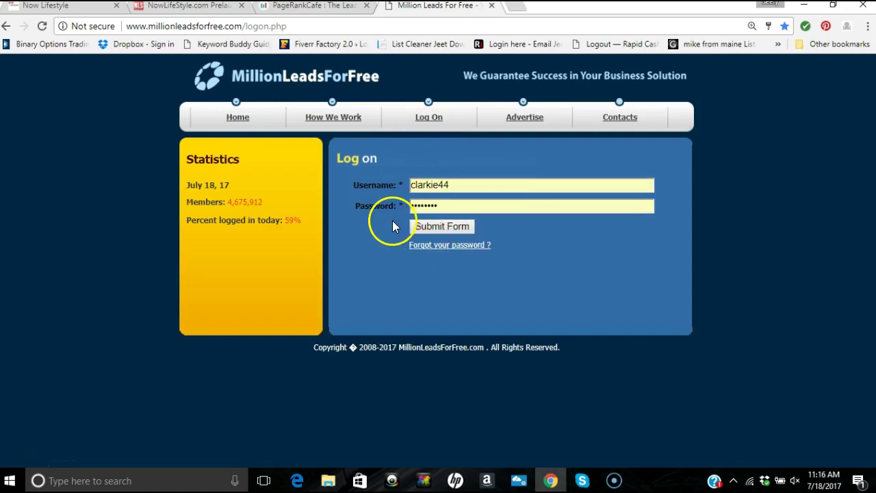